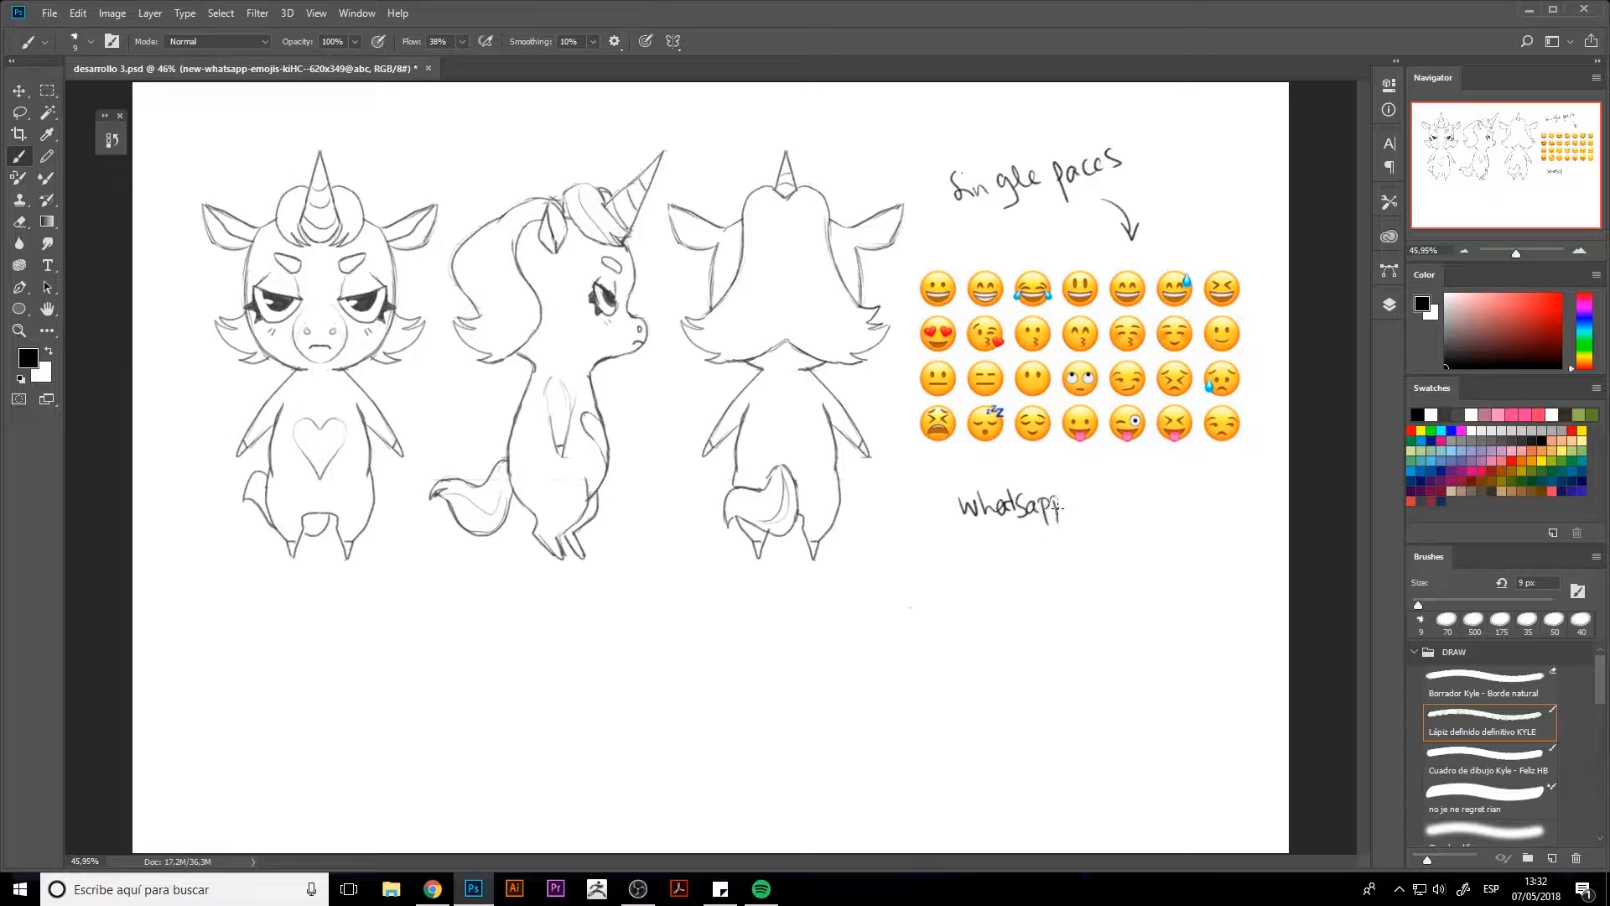
Finish handwriting the word "whatsapp" below the emoji grid
drag(1106, 497, 1108, 503)
drag(1115, 493, 1116, 493)
drag(1129, 495, 1122, 521)
drag(1137, 495, 1137, 505)
mouse_move(1006, 554)
mouse_down()
mouse_move(1076, 531)
mouse_move(1148, 552)
mouse_move(1185, 531)
mouse_move(1122, 503)
mouse_move(1019, 537)
mouse_up()
Erase the handwritten notes and the arrow around the emoji grid with the 400 px eraser
key(e)
drag(1082, 161, 1027, 178)
key(ctrl+z)
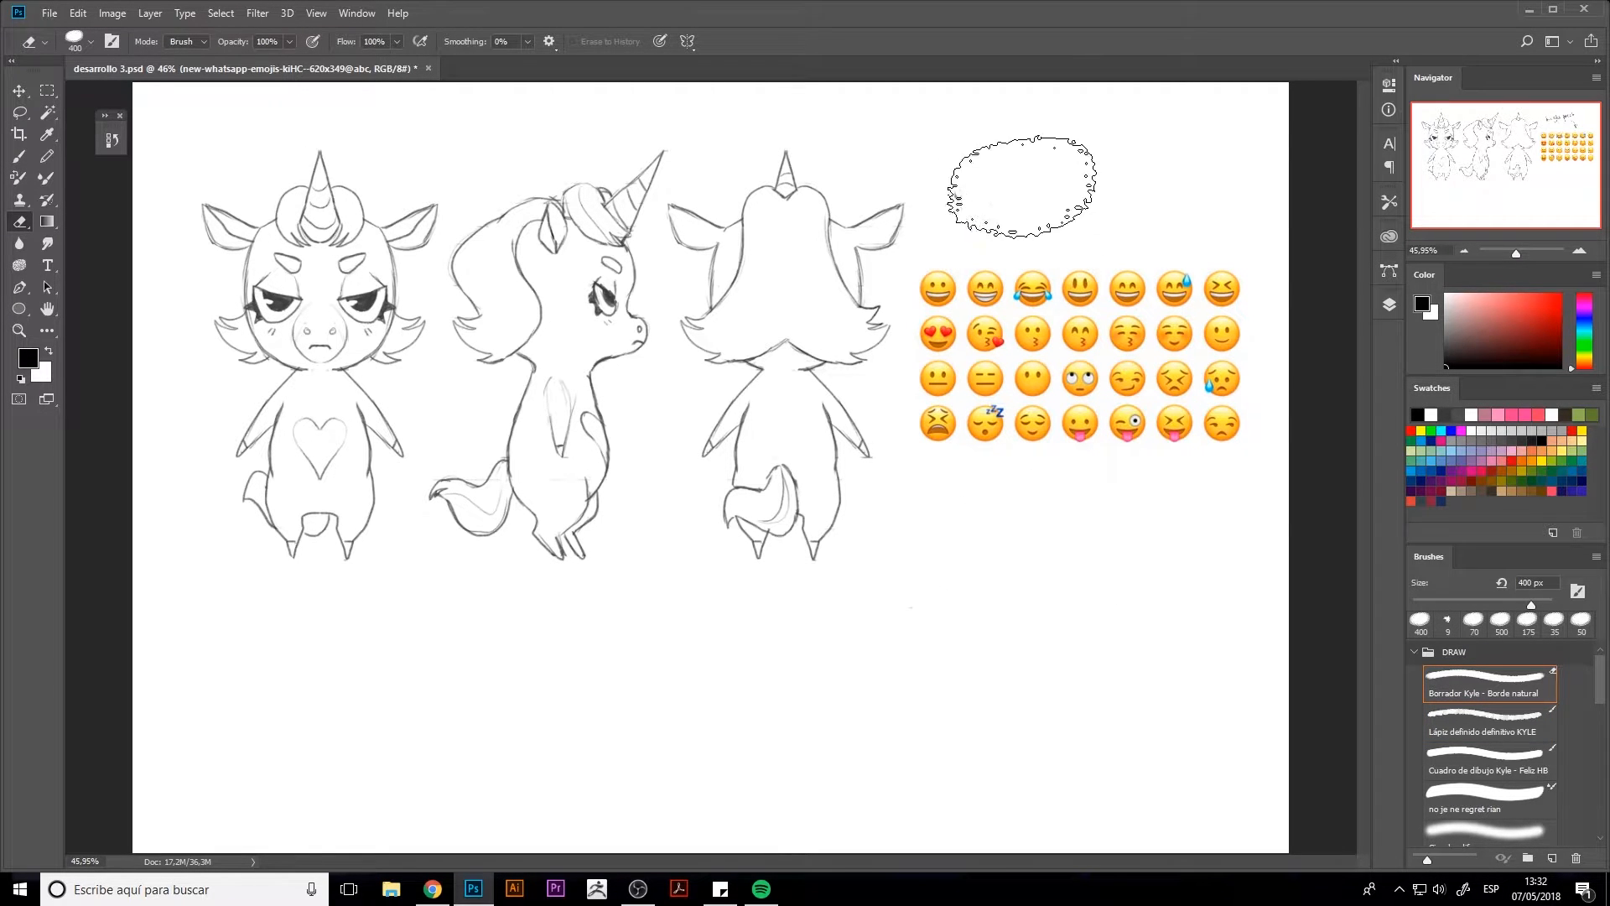
key(b)
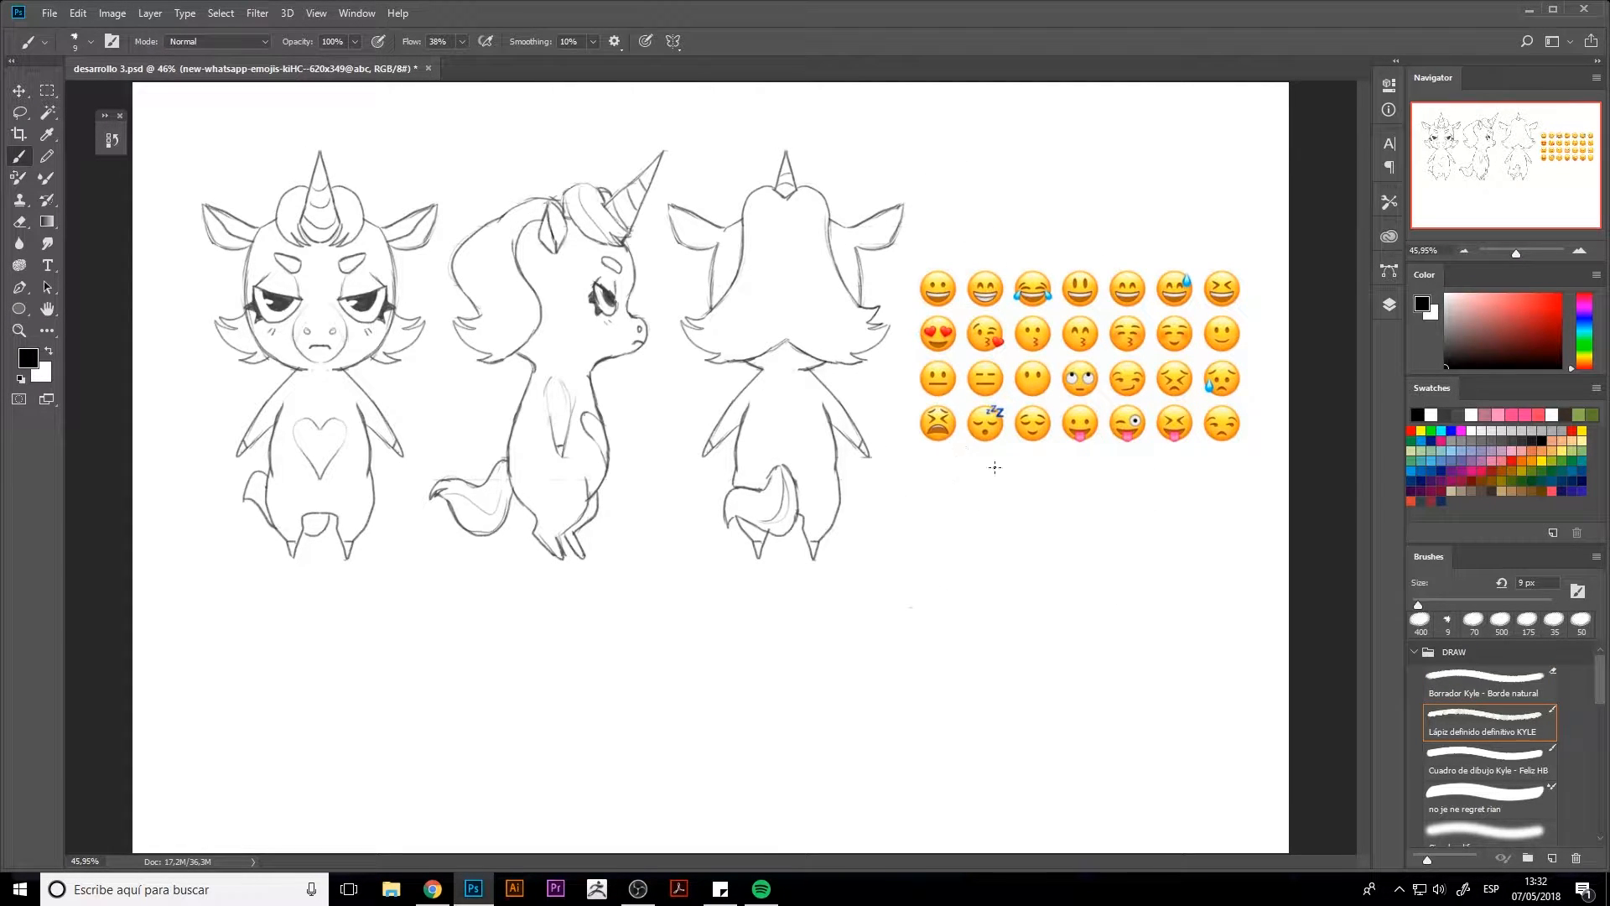
key(e)
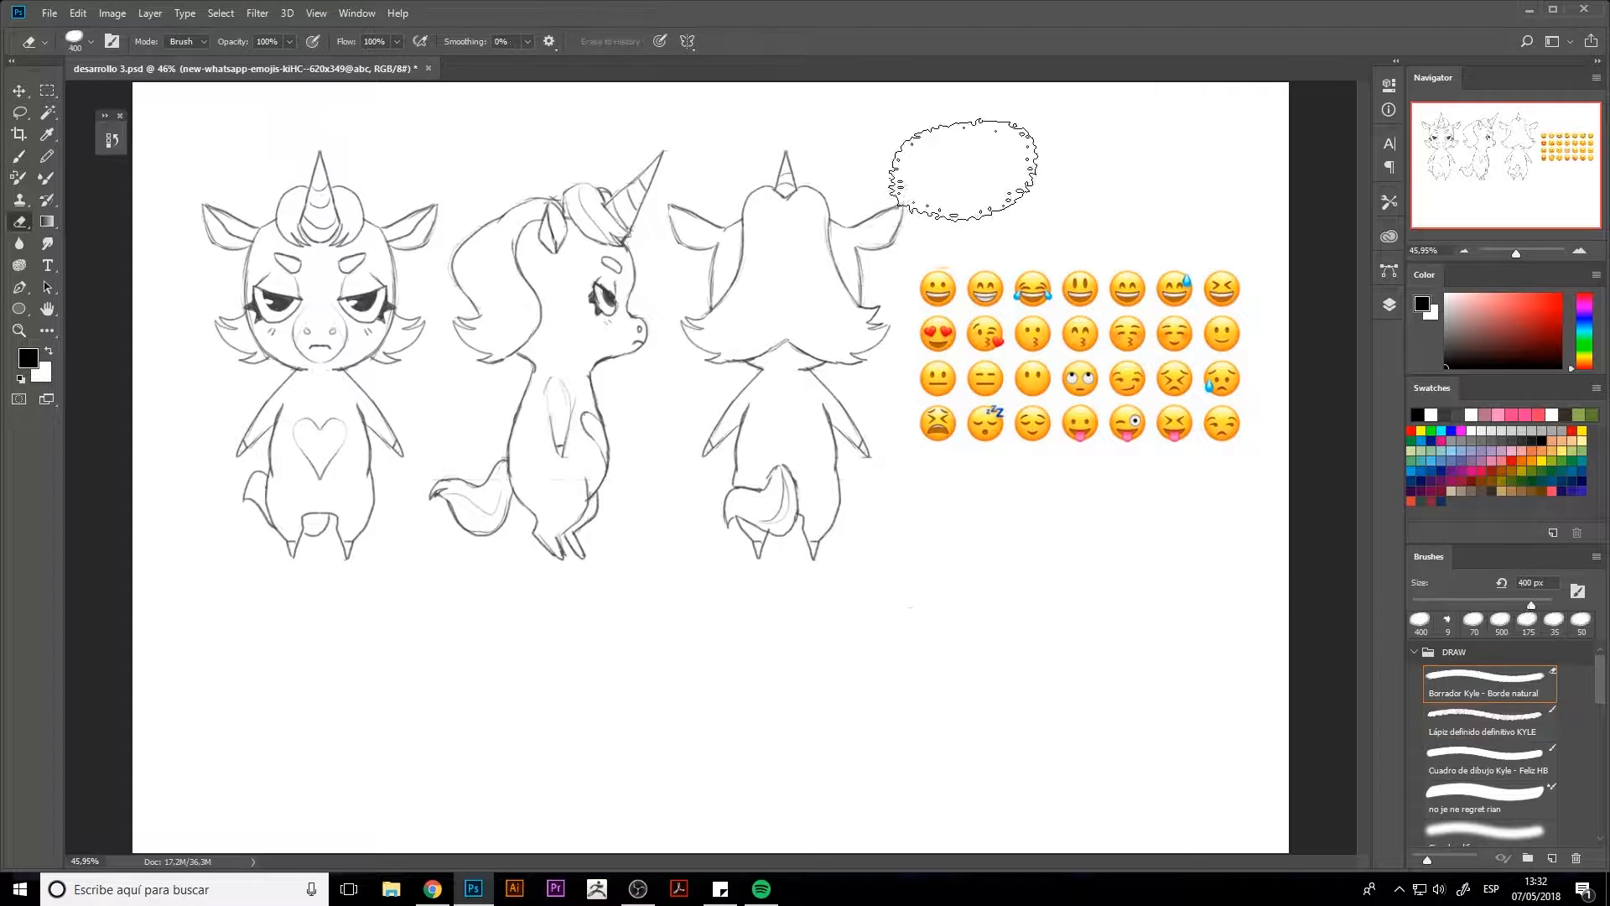
key(bracketleft)
key(bracketleft)
key(bracketleft)
key(bracketleft)
key(b)
mouse_move(966, 201)
mouse_down()
mouse_move(967, 235)
mouse_move(938, 240)
mouse_up()
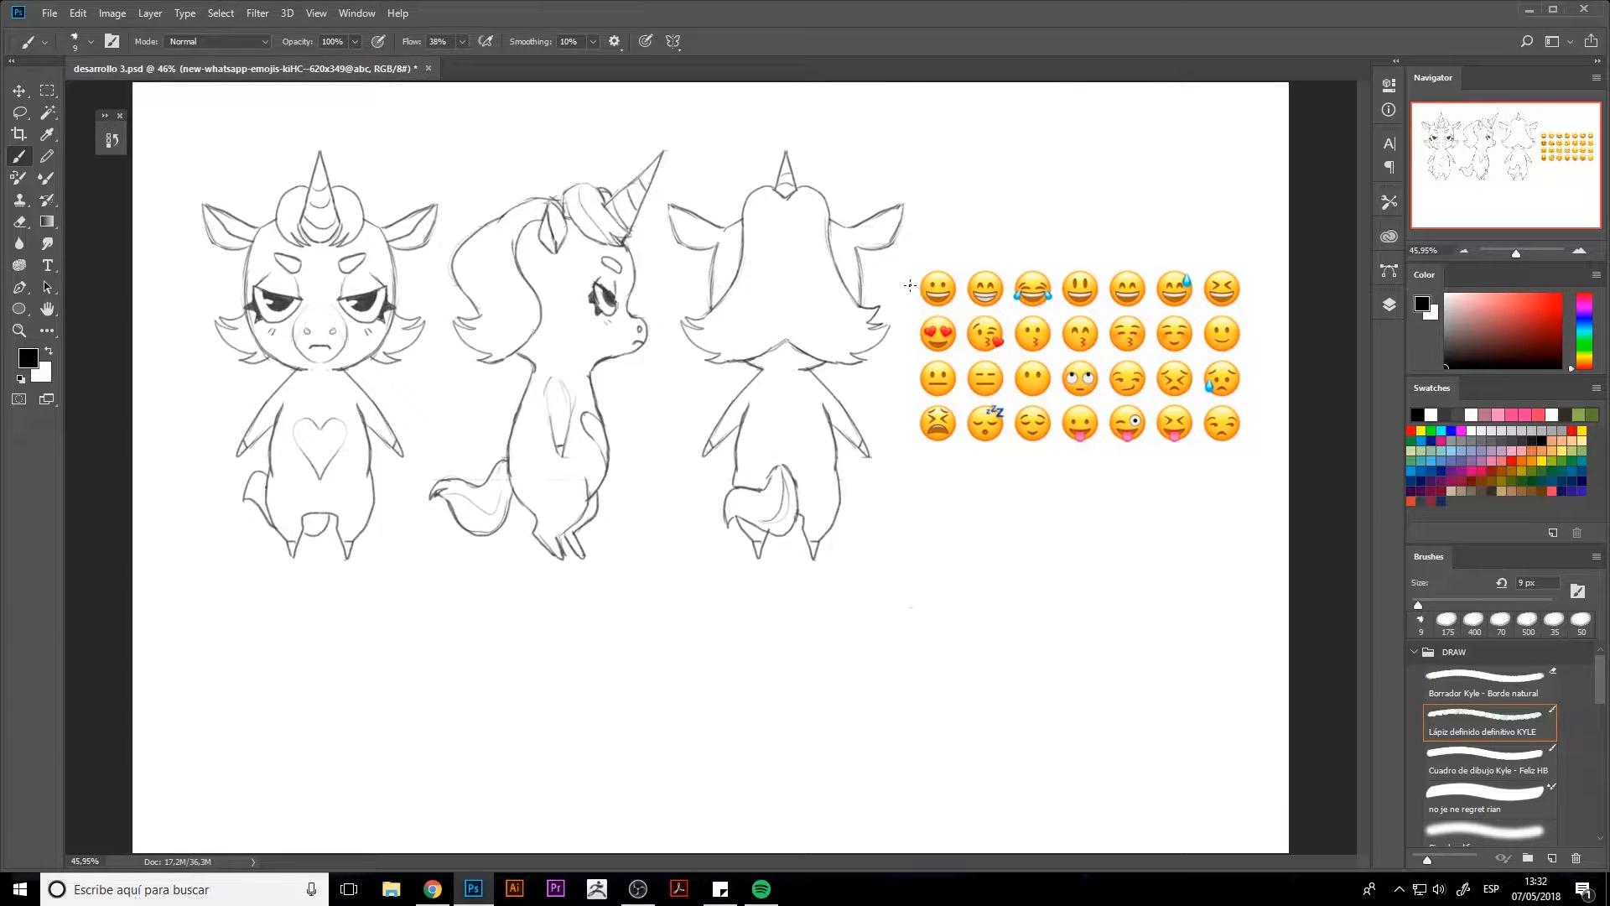
Choose a light red colour and the 15 px "Cuadro de dibujo Kyle - Feliz HB" brush, and circle the weary emoji
drag(1526, 309, 1521, 294)
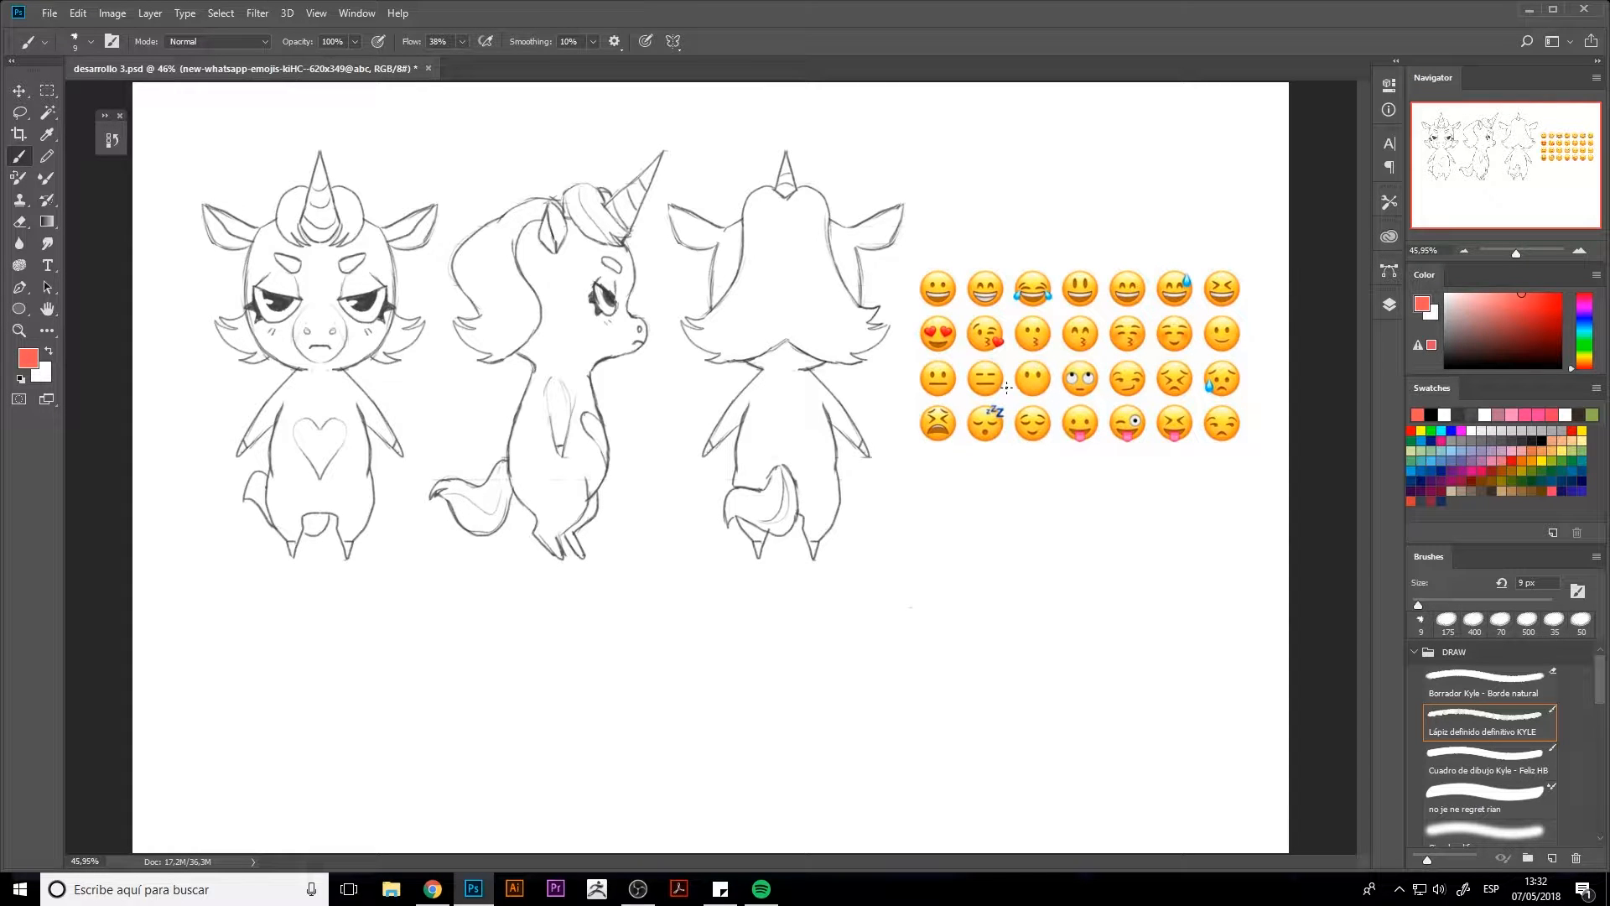
mouse_move(924, 405)
mouse_down()
mouse_move(954, 438)
mouse_move(904, 412)
mouse_move(953, 448)
mouse_move(910, 419)
mouse_up()
key(ctrl+z)
click(1484, 759)
key(ctrl+z)
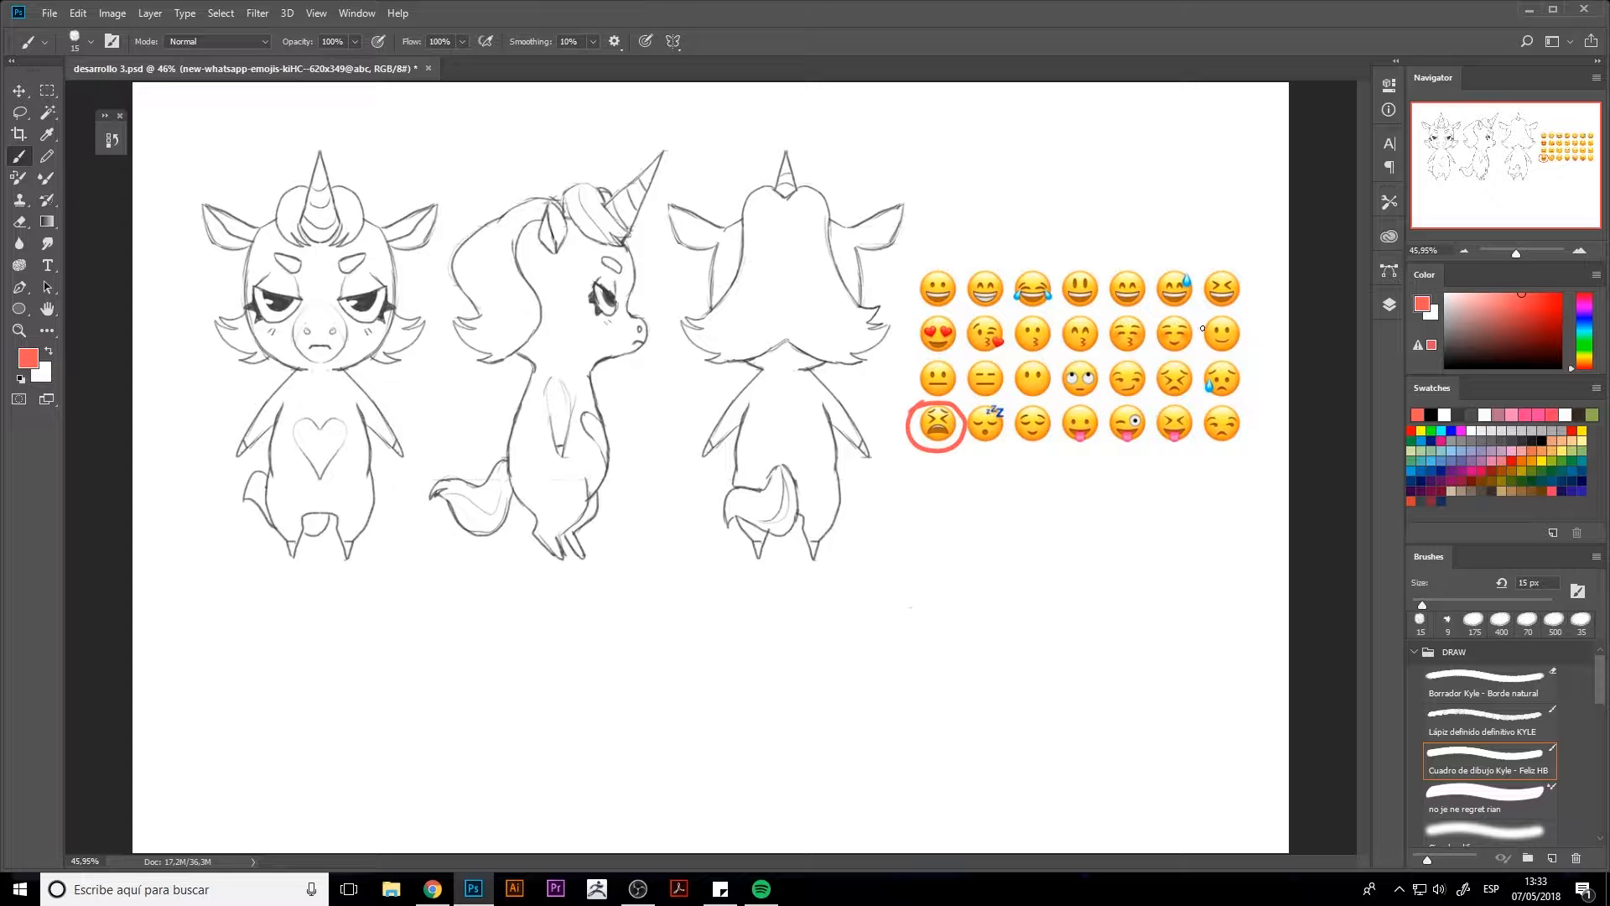
Circle the slightly smiling, heart-eyes, unamused, grinning and winking tongue-out emojis in red
mouse_move(1202, 328)
mouse_down()
mouse_move(1242, 344)
mouse_move(1217, 312)
mouse_up()
drag(909, 333, 943, 310)
mouse_move(1090, 357)
mouse_down()
mouse_move(1057, 371)
mouse_move(1089, 394)
mouse_up()
key(ctrl+z)
mouse_move(1241, 411)
mouse_down()
mouse_move(1215, 447)
mouse_move(1248, 410)
mouse_up()
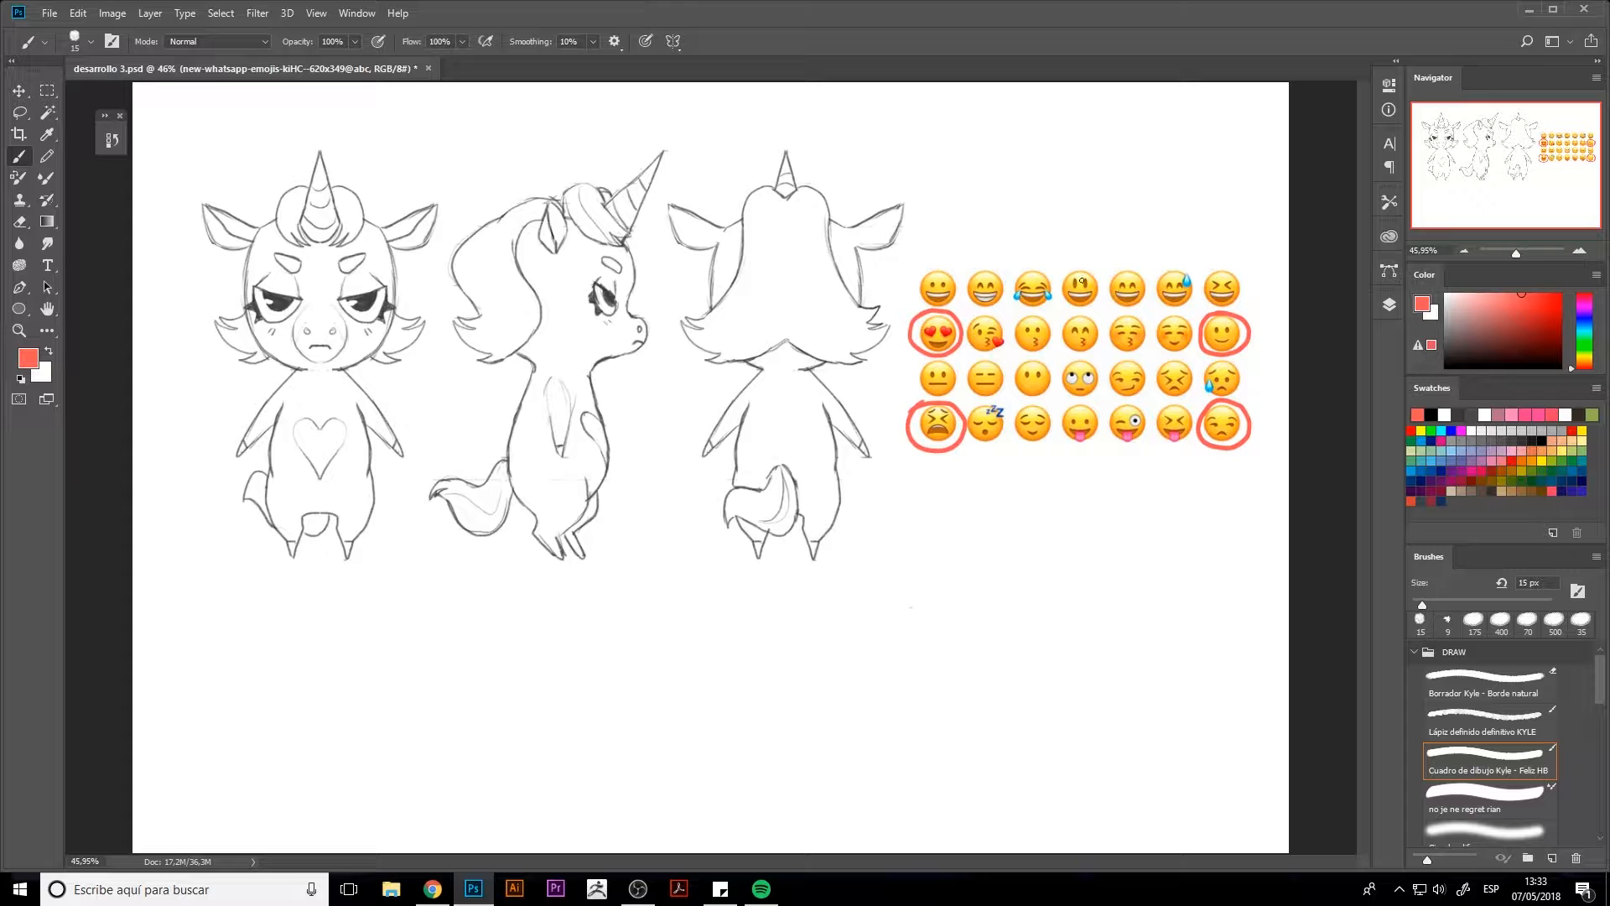
drag(993, 265, 990, 260)
mouse_move(1131, 406)
mouse_down()
mouse_move(1122, 451)
mouse_move(1160, 418)
mouse_up()
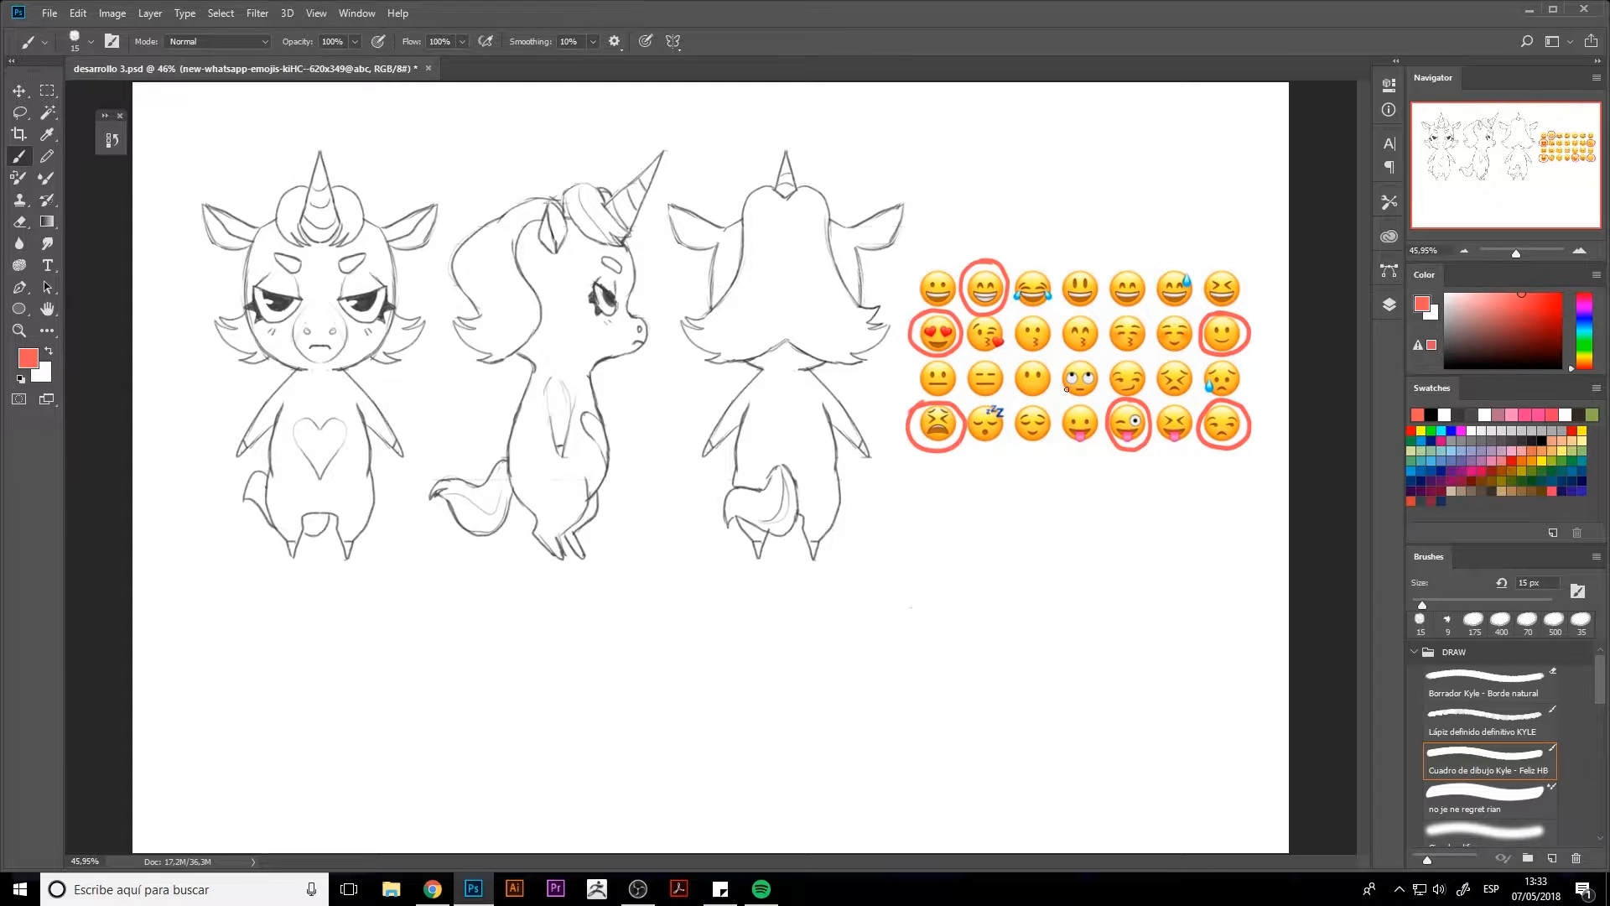
Undo all the red circles drawn around the emojis
click(1389, 305)
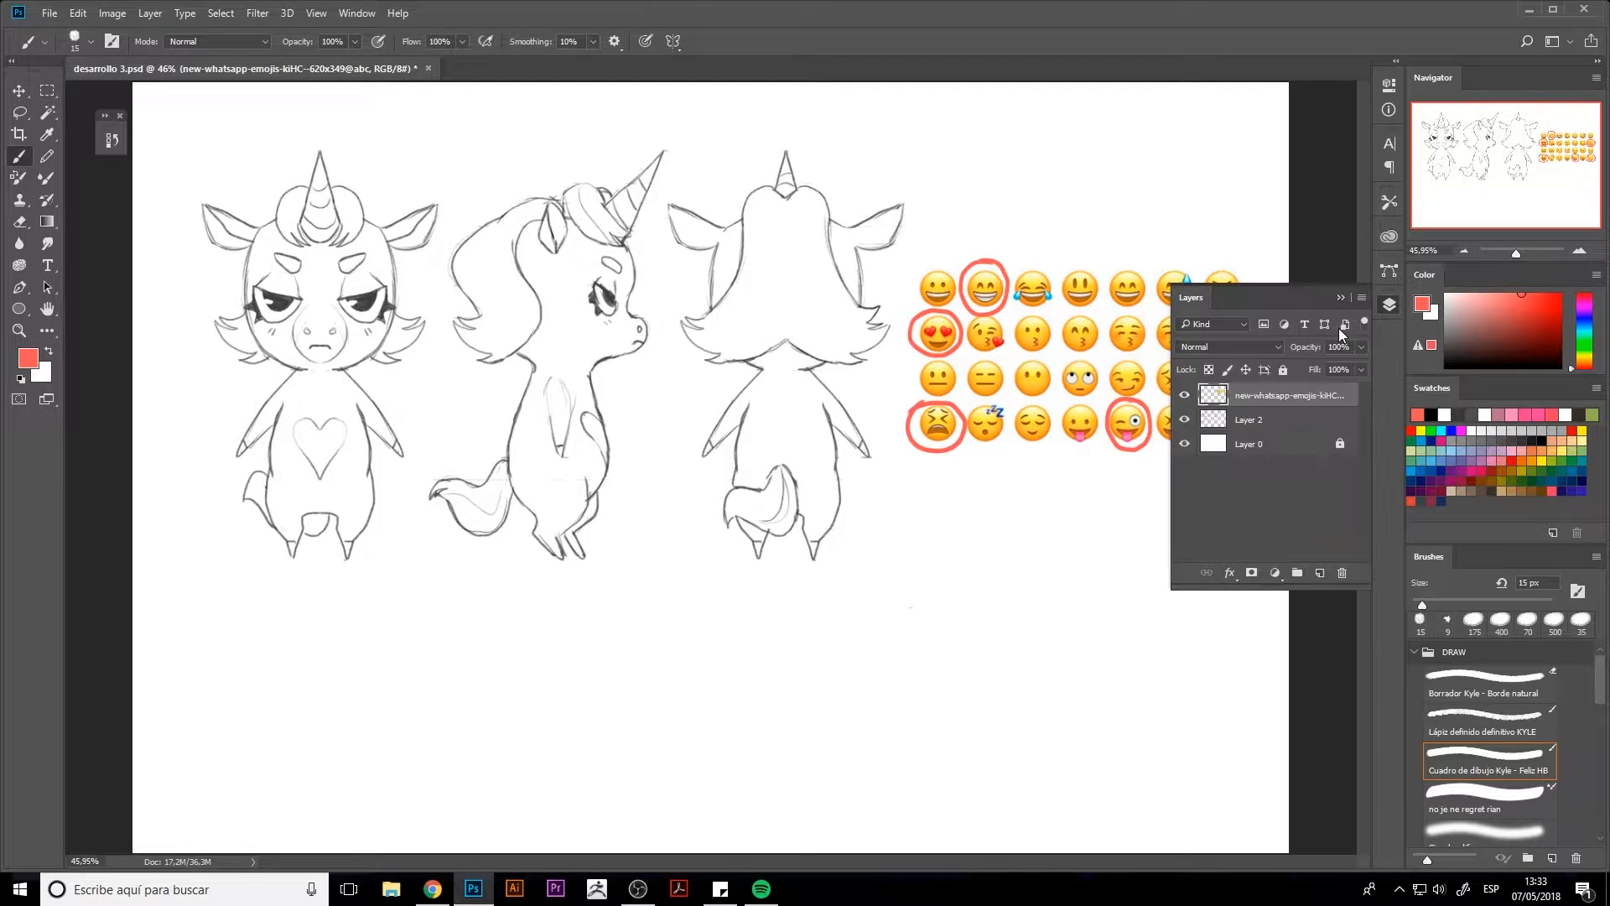
click(1390, 306)
key(ctrl+alt+z)
key(ctrl+alt+z)
key(ctrl+alt+z)
key(ctrl+alt+z)
key(ctrl+alt+z)
key(ctrl+alt+z)
Cut the slightly smiling emoji out of the grid onto its own layer and place it below the grid
key(m)
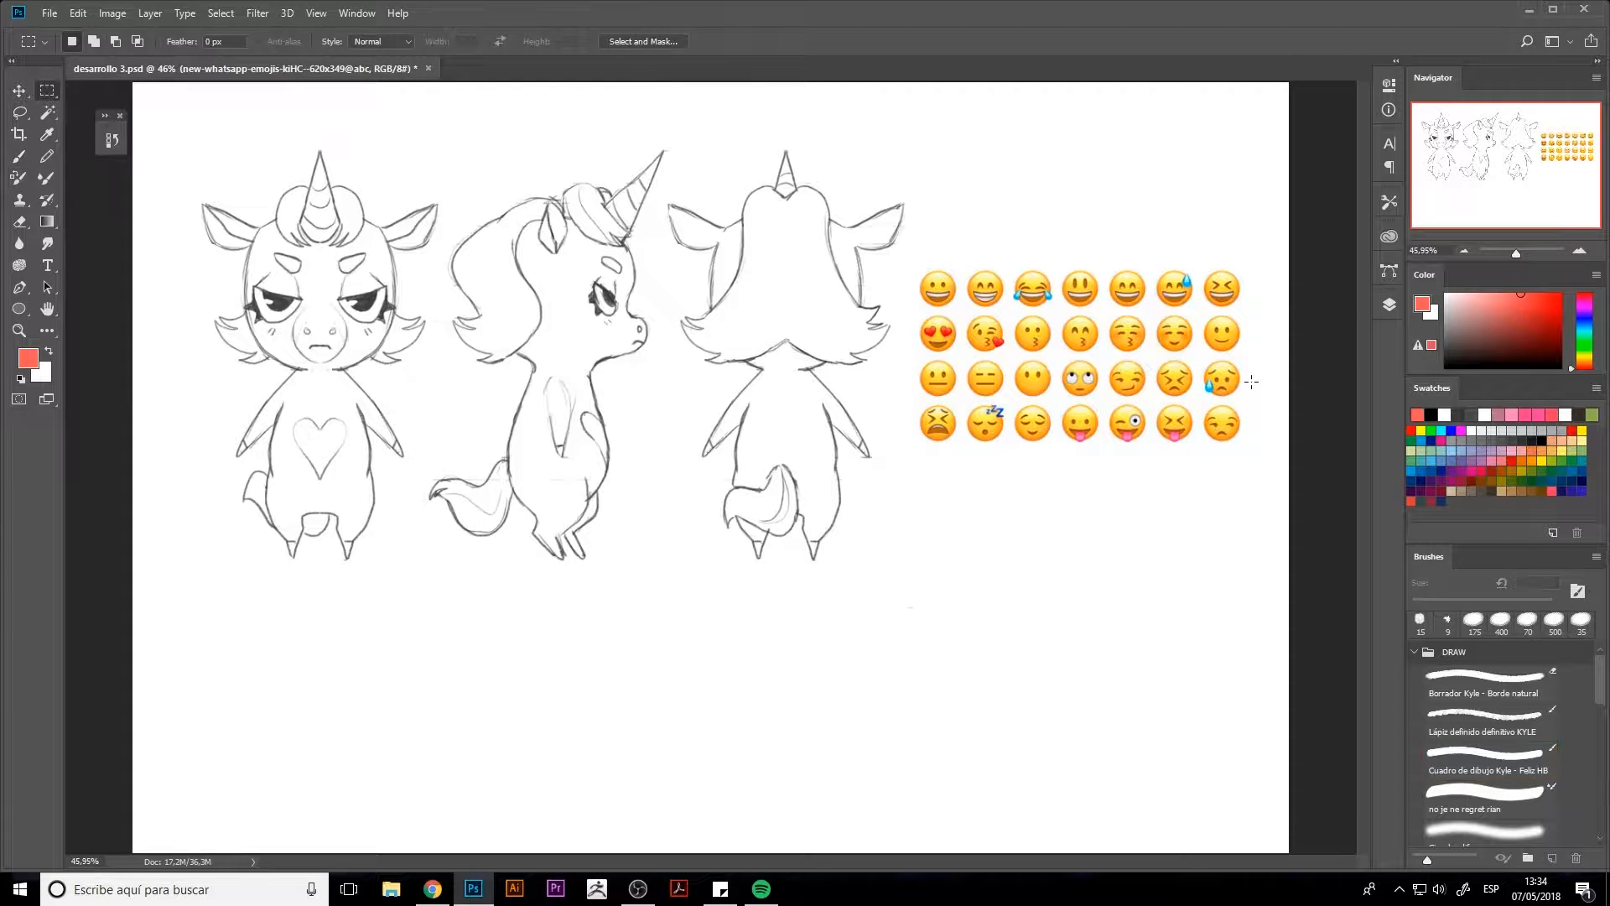
drag(1199, 313, 1139, 608)
key(ctrl+x)
key(ctrl+shift+v)
key(ctrl+t)
key(Return)
Cut the heart-eyes emoji from the emoji sheet onto its own layer and place it left of the smiling emoji below the grid
click(1389, 305)
click(1258, 410)
click(1389, 305)
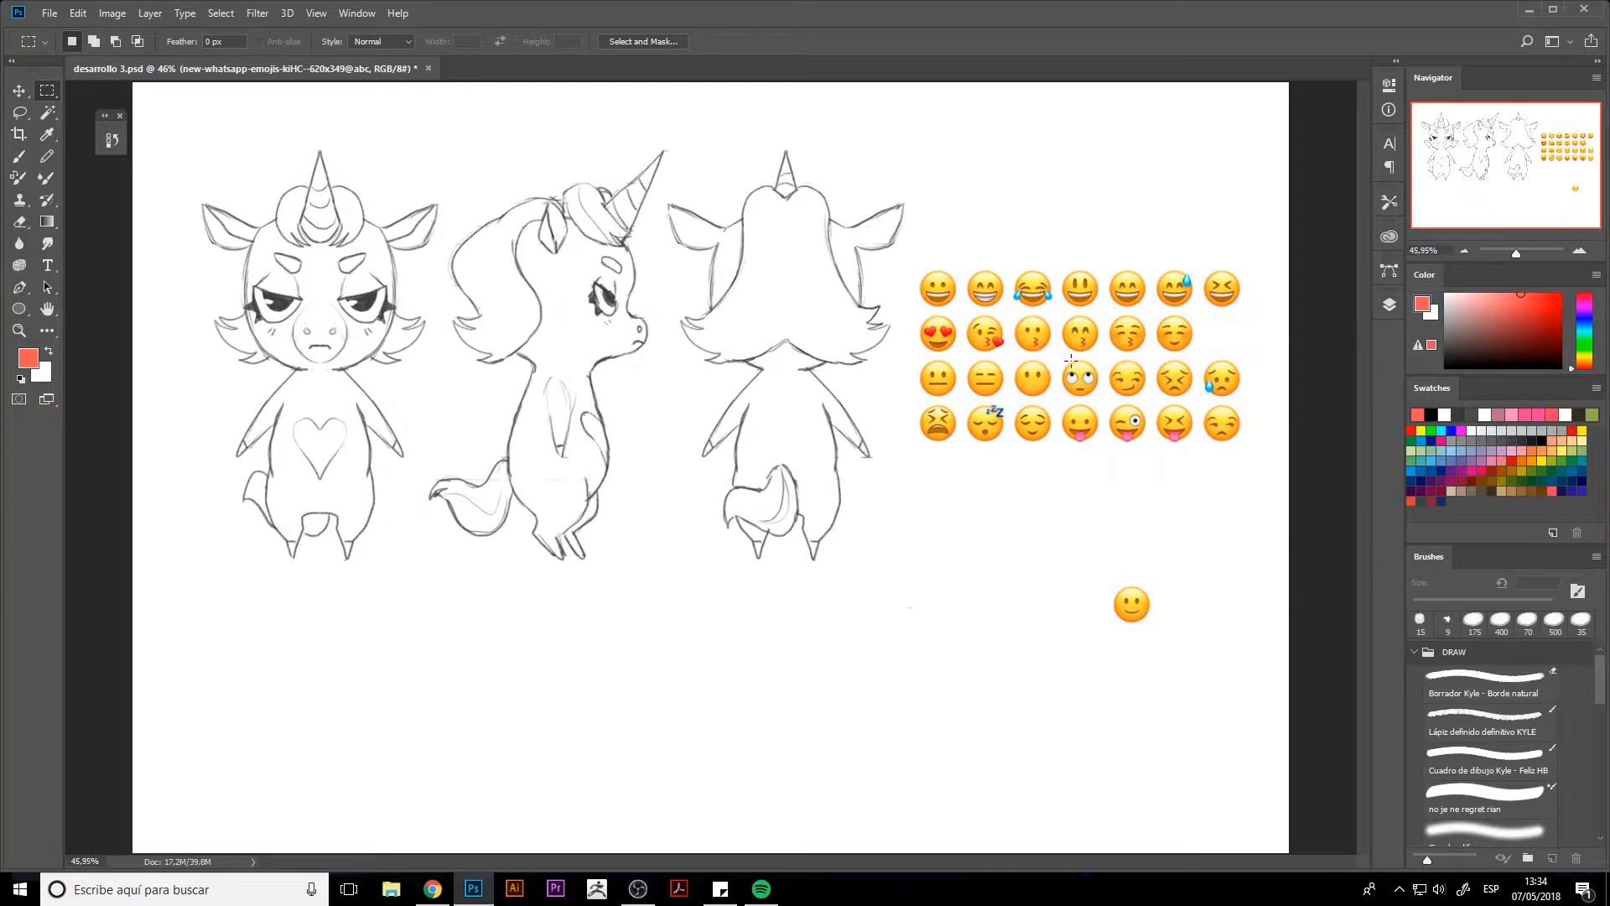
key(l)
mouse_move(950, 358)
mouse_down()
mouse_move(962, 340)
mouse_move(982, 436)
mouse_move(1075, 614)
mouse_up()
key(ctrl+x)
key(ctrl+shift+v)
key(ctrl+t)
key(Return)
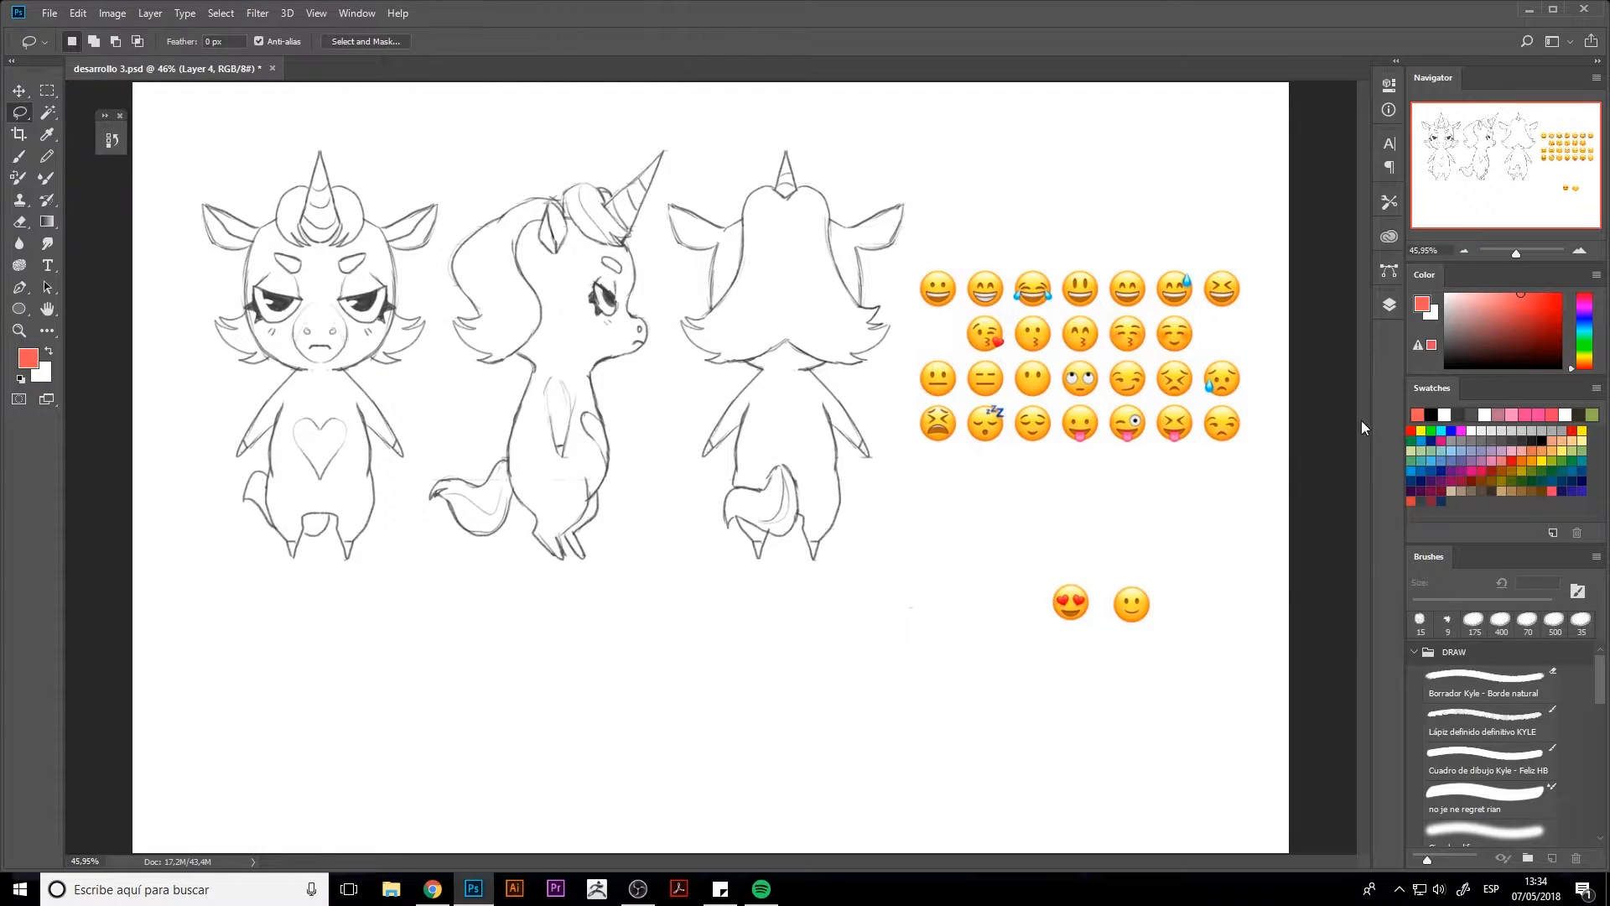
Cut the winking tongue-out emoji from the emoji sheet layer and paste it in place on a new layer
click(1389, 305)
click(1300, 449)
click(1060, 425)
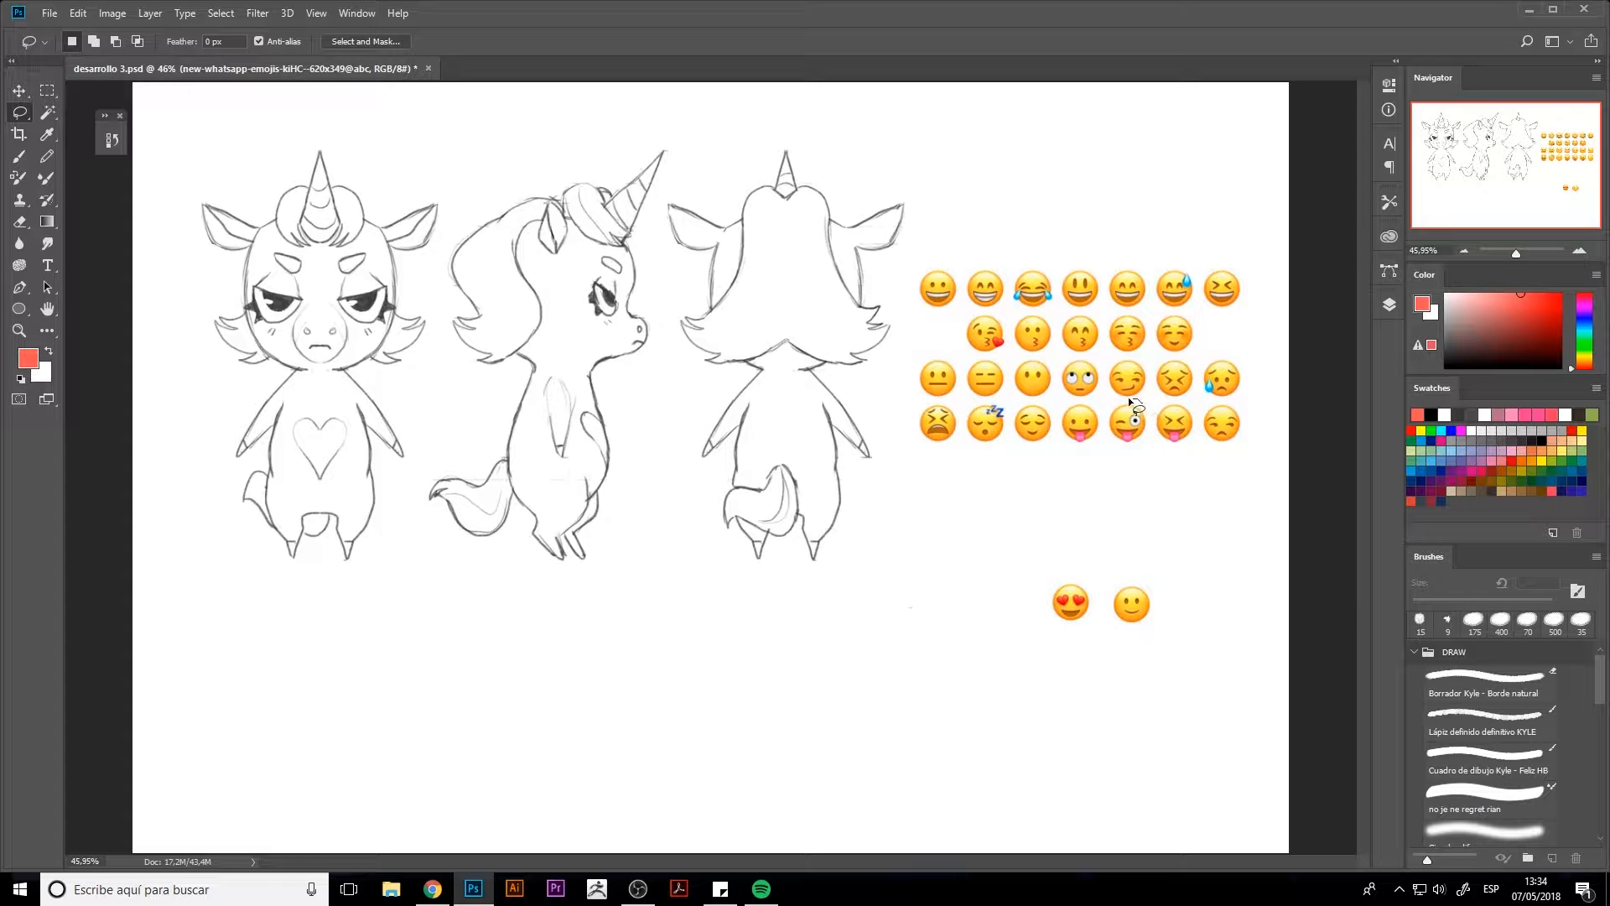
mouse_move(1129, 400)
mouse_down()
mouse_move(1150, 436)
mouse_move(1134, 401)
mouse_up()
key(ctrl+x)
key(ctrl+shift+v)
click(1387, 308)
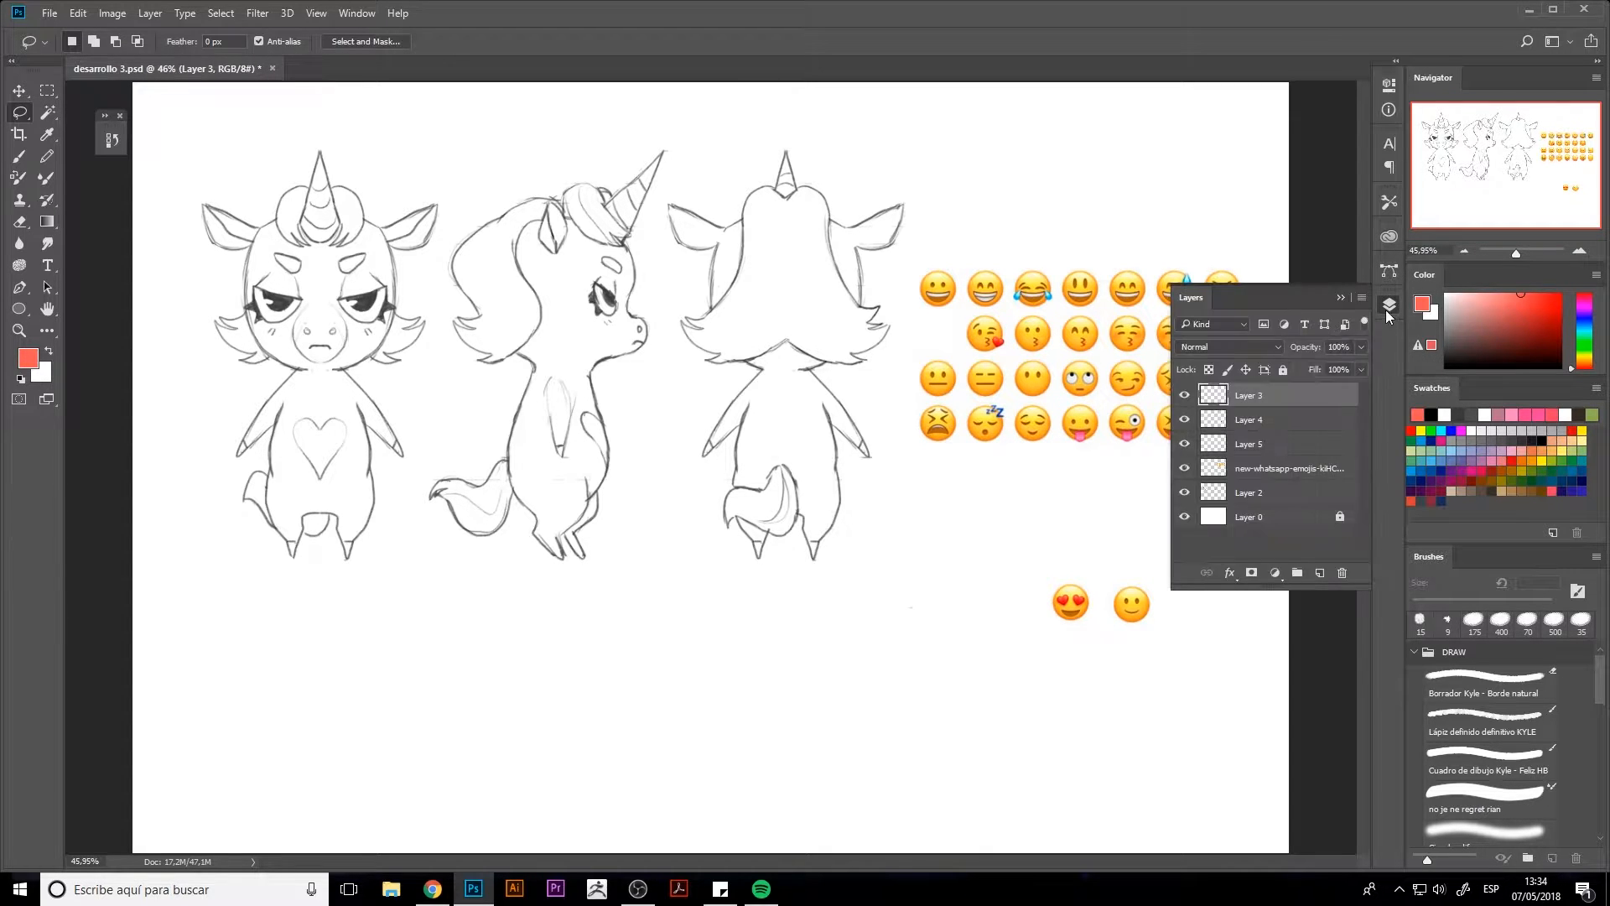
click(1386, 310)
key(ctrl+t)
key(Escape)
Move the winking tongue-out emoji down beside the heart-eyes emoji, on its left
click(1389, 305)
click(1299, 448)
key(ctrl+t)
drag(1135, 421, 1014, 602)
key(Return)
Cut the unamused emoji from the emoji sheet onto its own layer and place it right of the smiling emoji
click(1288, 468)
click(1213, 424)
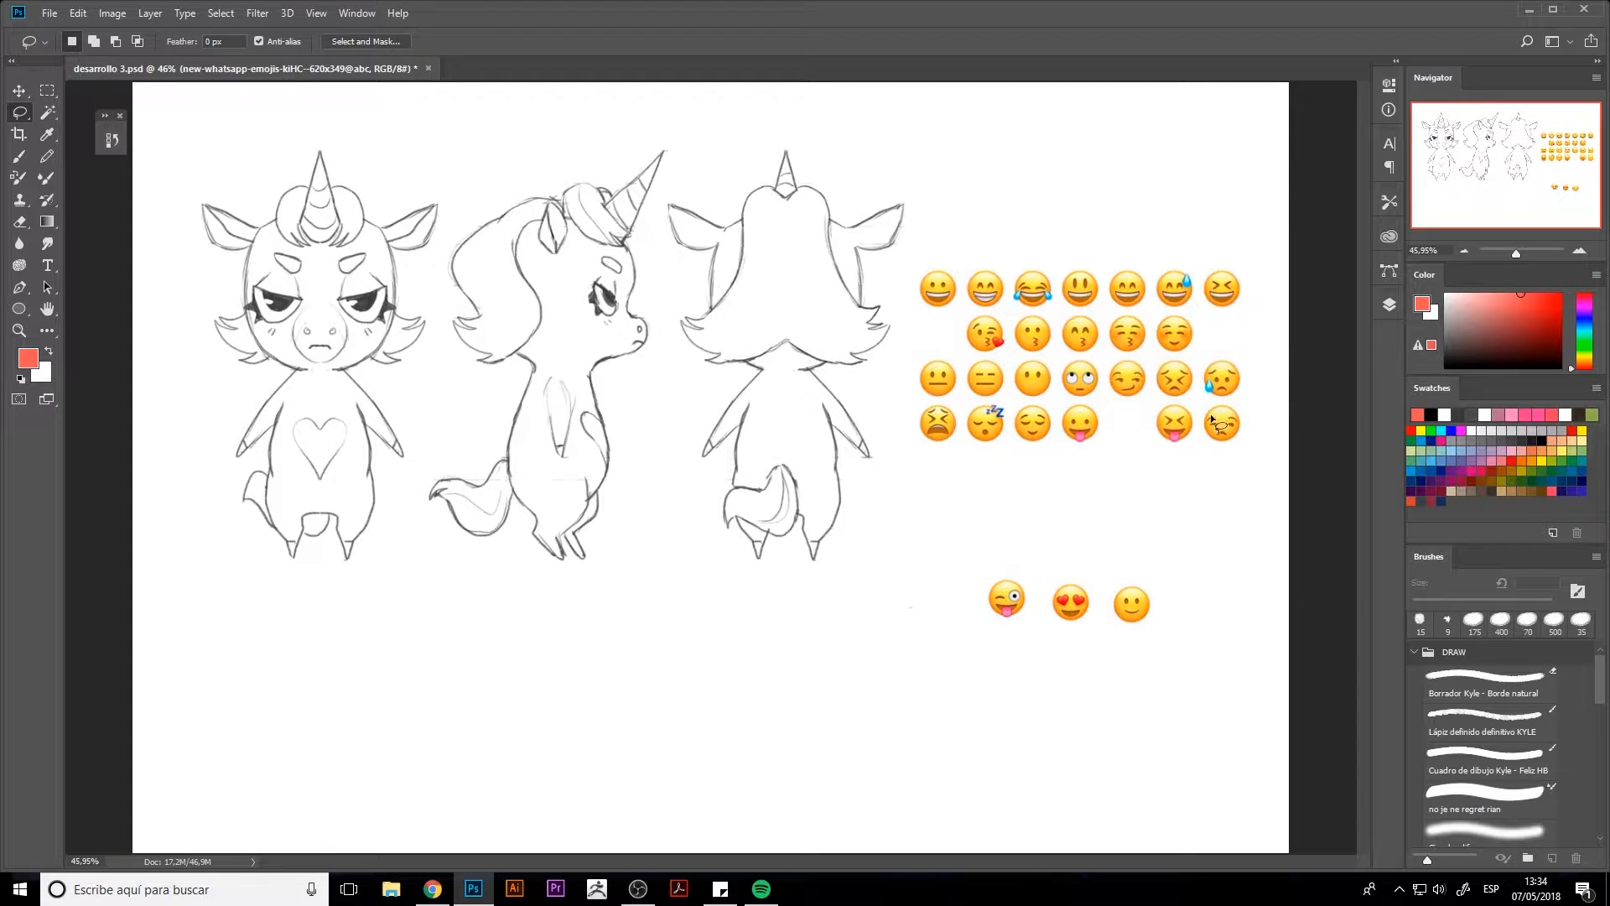
drag(1202, 419, 1198, 602)
key(ctrl+x)
key(ctrl+shift+v)
key(ctrl+t)
key(Return)
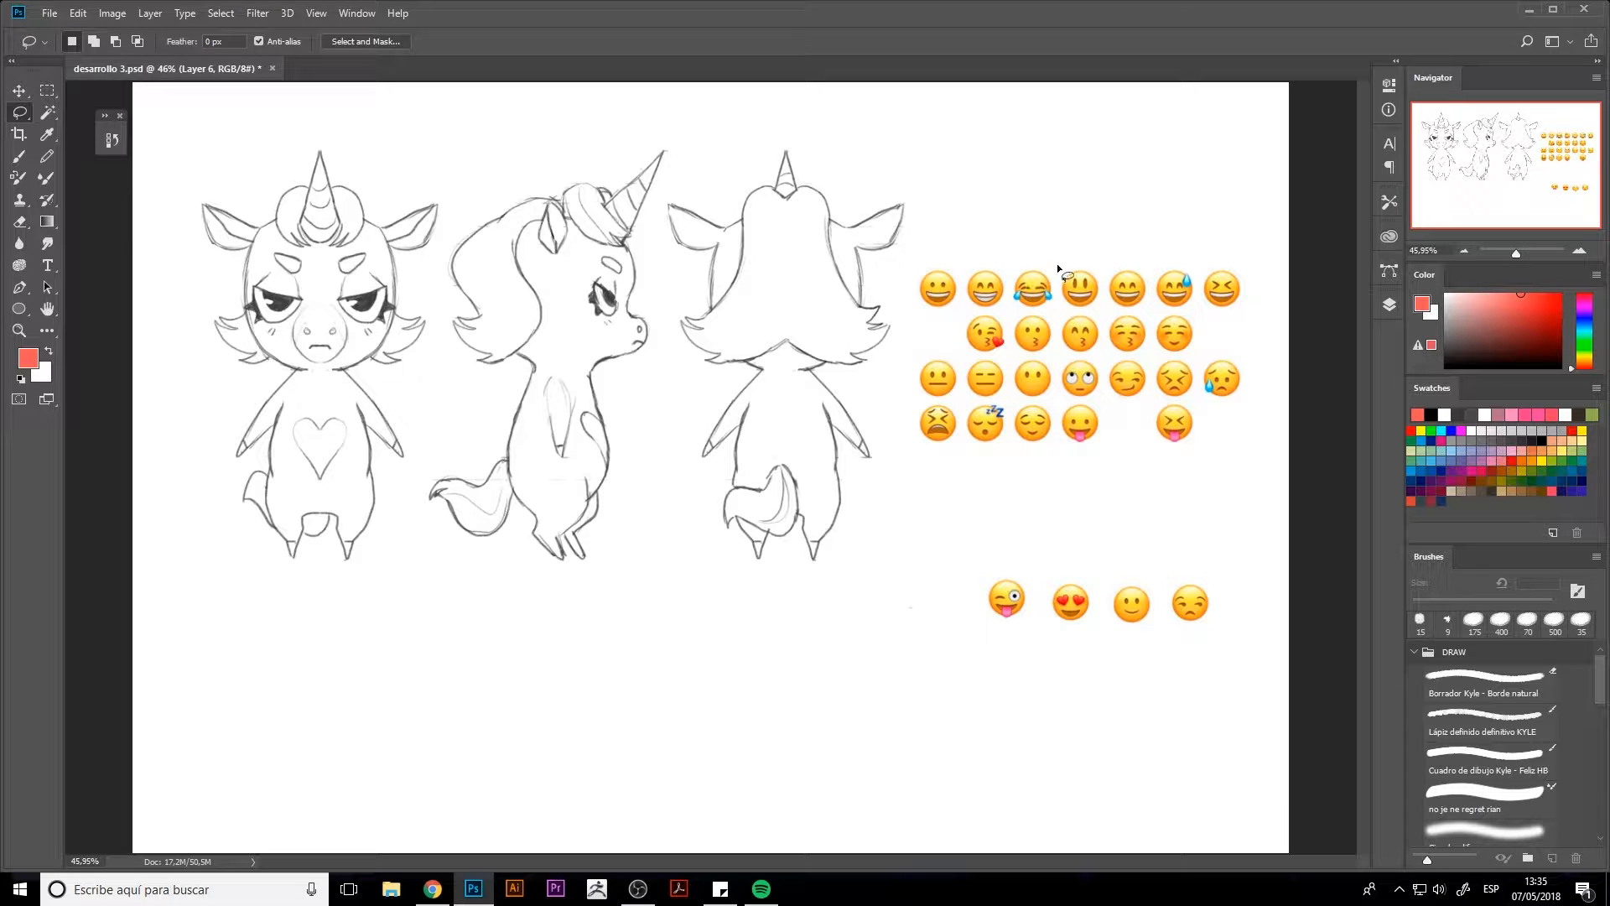
Cut the grinning emoji with the toothy smile onto its own layer and place it left of the winking emoji
mouse_move(1004, 308)
mouse_down()
mouse_move(1004, 265)
mouse_move(973, 335)
mouse_move(949, 600)
mouse_up()
key(ctrl+x)
click(842, 332)
click(1389, 304)
click(1314, 488)
click(1389, 304)
key(ctrl+shift+j)
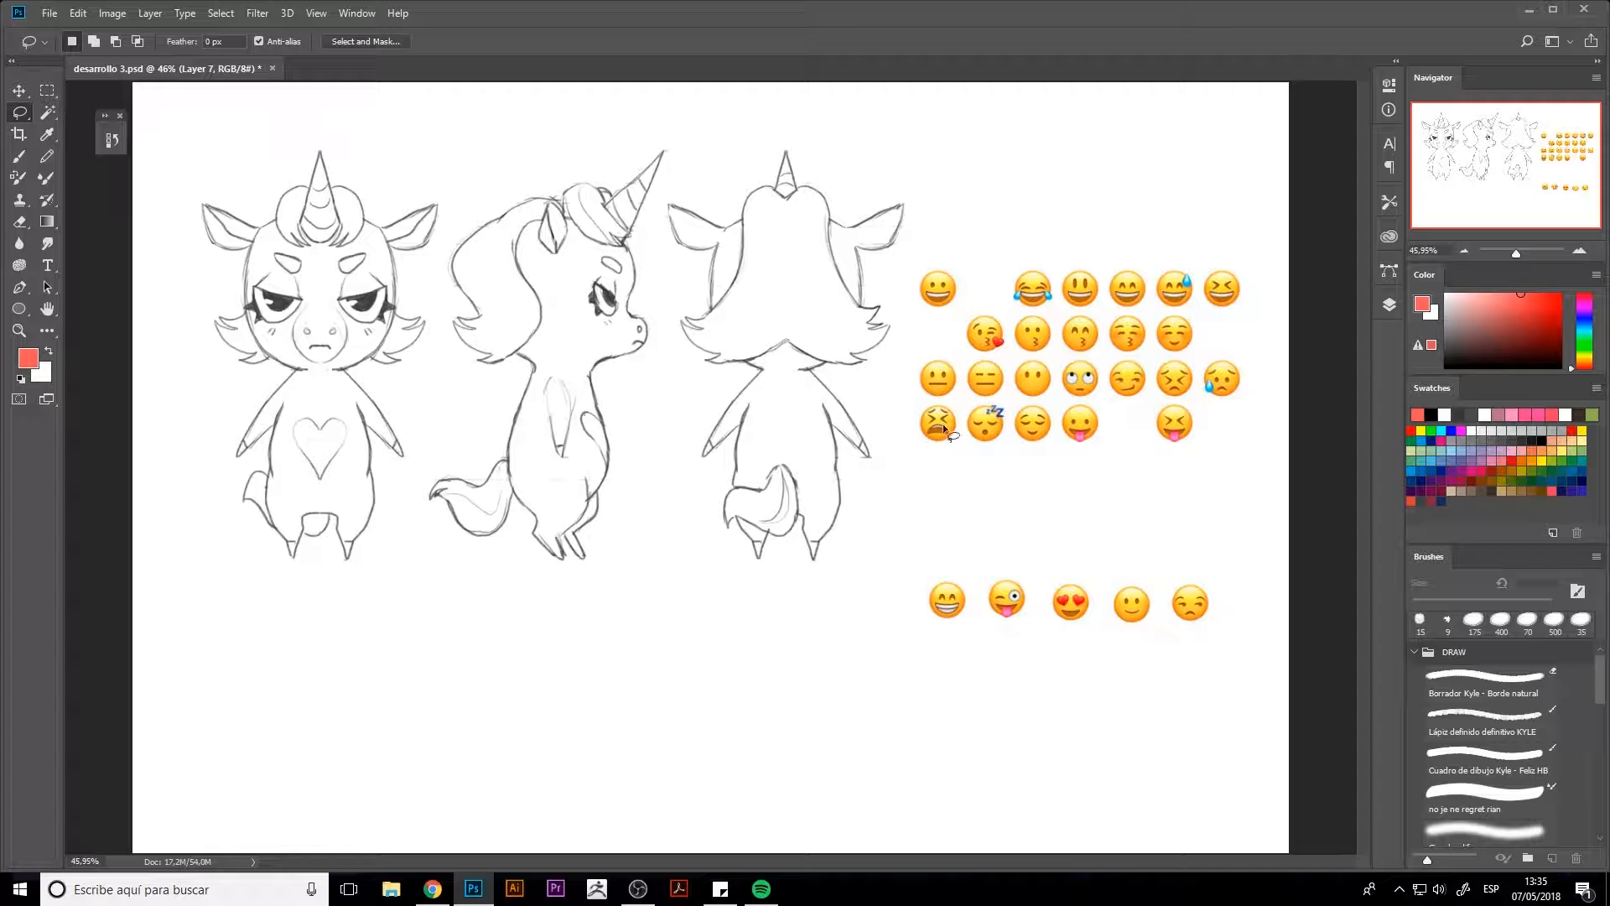
Cut the weary emoji from the emoji sheet onto its own layer and move it to the left end of the lower row
mouse_move(957, 403)
mouse_down()
mouse_move(914, 448)
mouse_move(943, 453)
mouse_move(961, 406)
mouse_up()
key(ctrl+x)
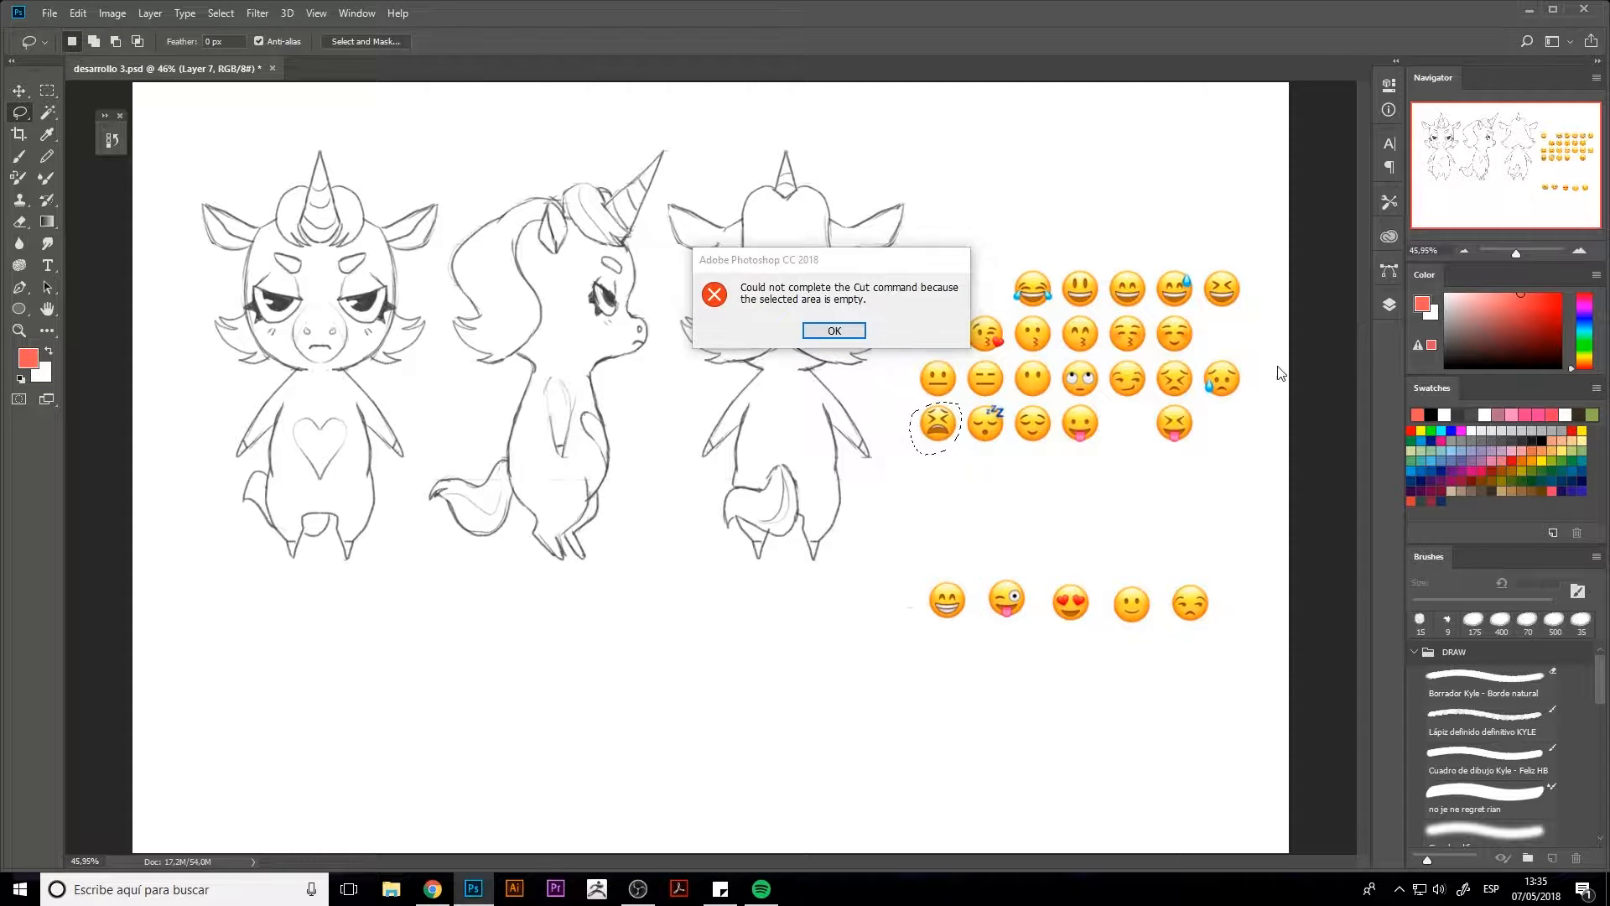
key(Return)
click(1389, 305)
click(1264, 529)
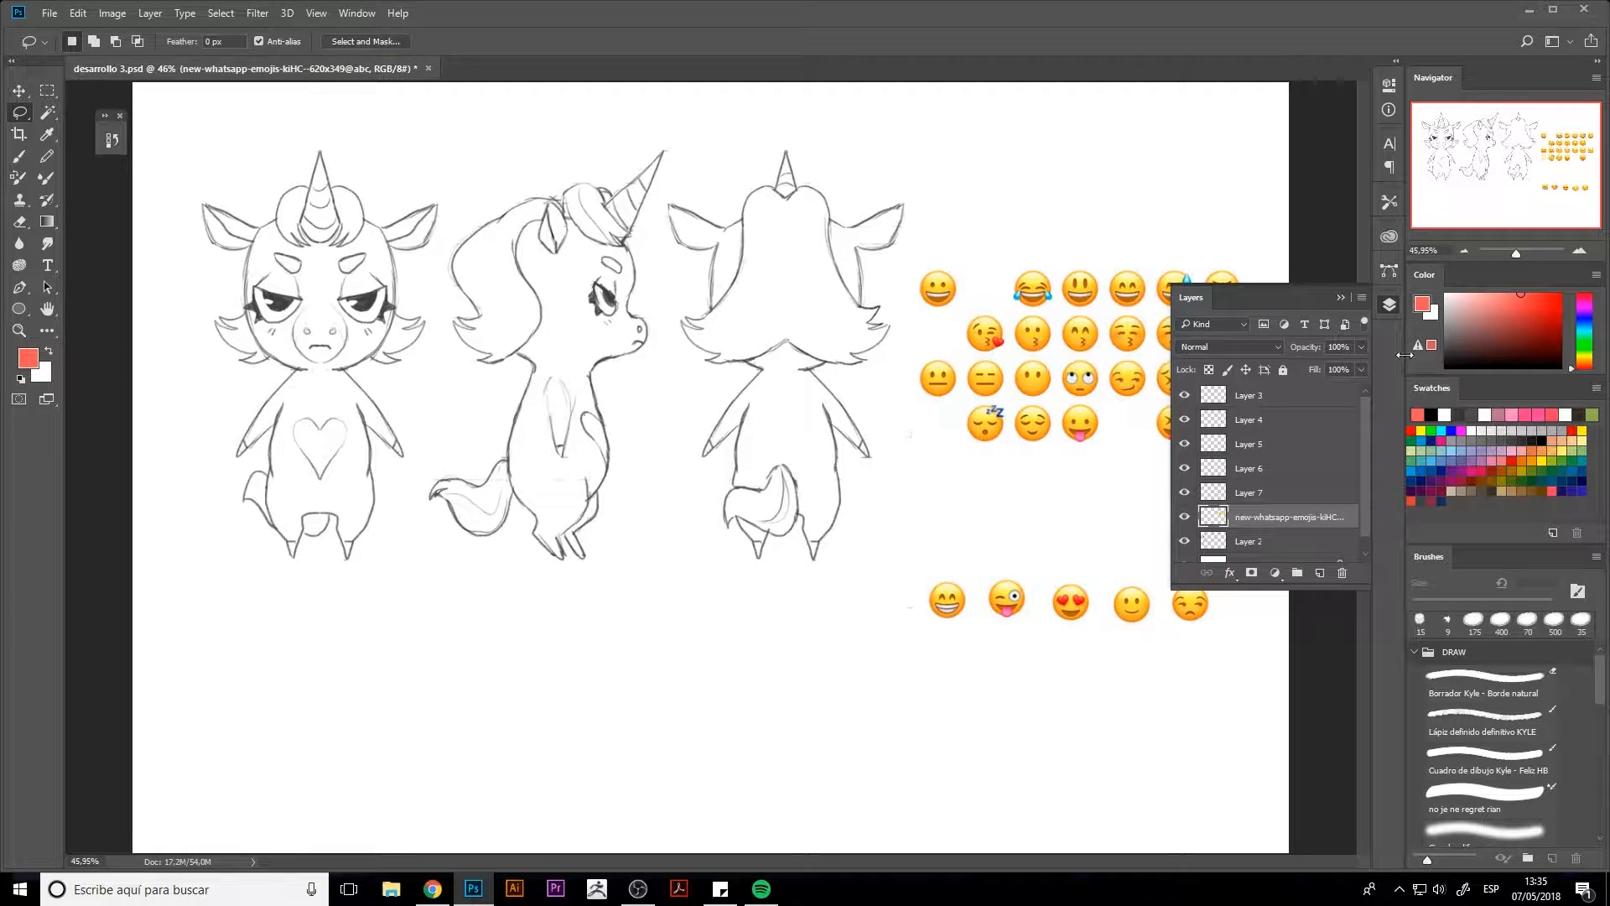
key(ctrl+shift+j)
key(ctrl+t)
drag(940, 451, 876, 659)
key(Return)
Delete the layer with the remaining emojis of the sheet
click(1390, 305)
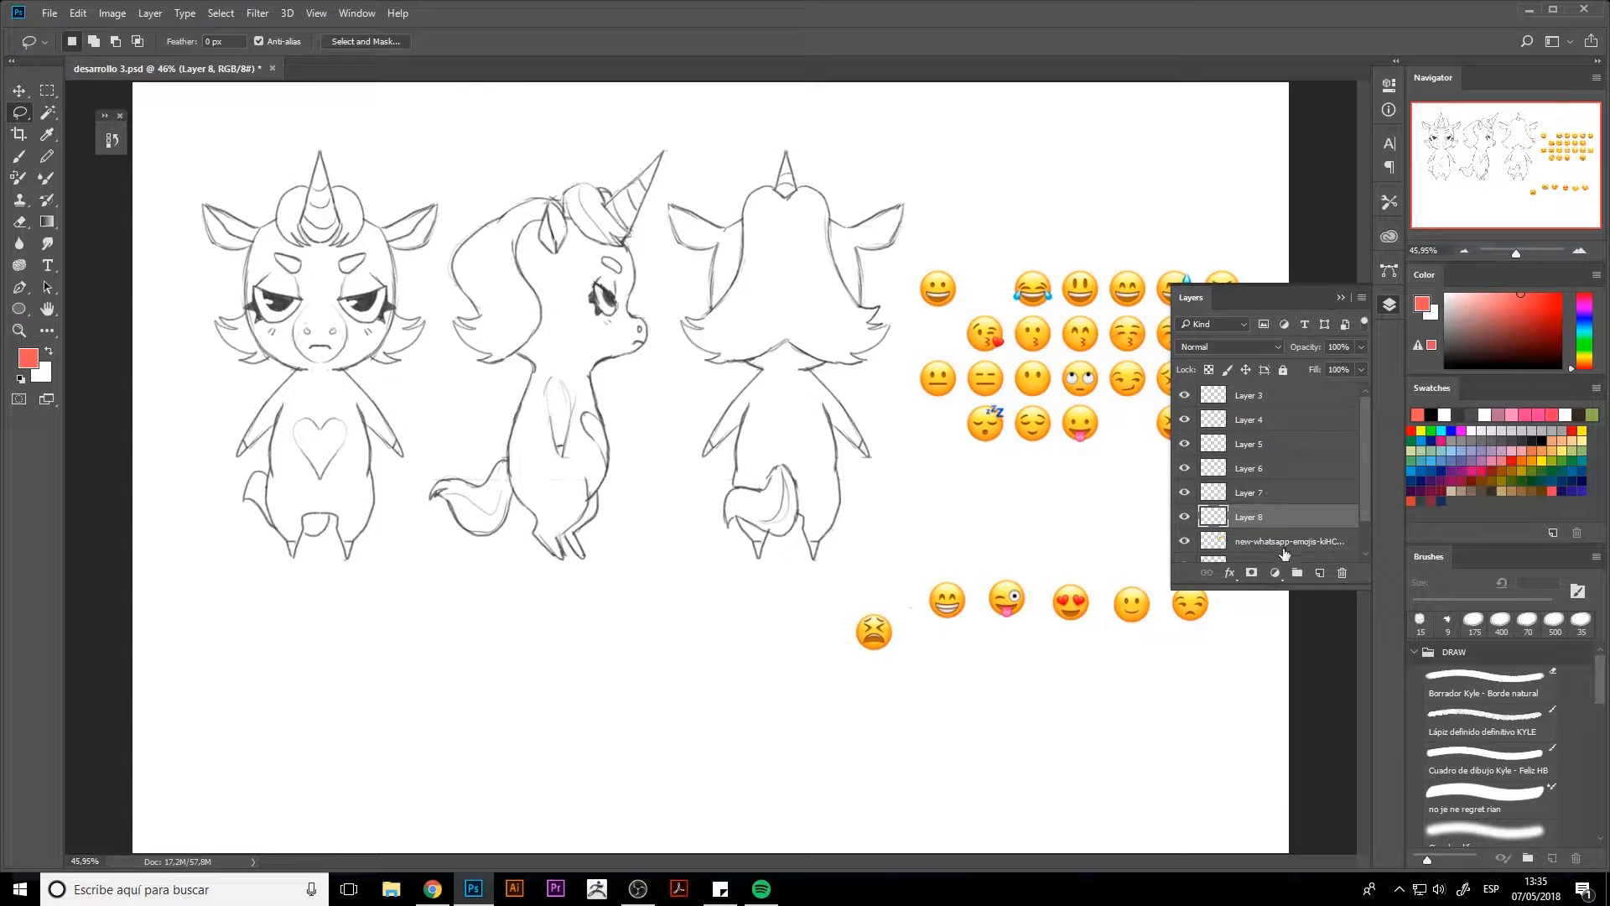
click(1282, 547)
key(Delete)
click(1389, 304)
Arrange the six chosen emojis in a vertical column along the canvas's right edge, from weary down to unamused
click(25, 87)
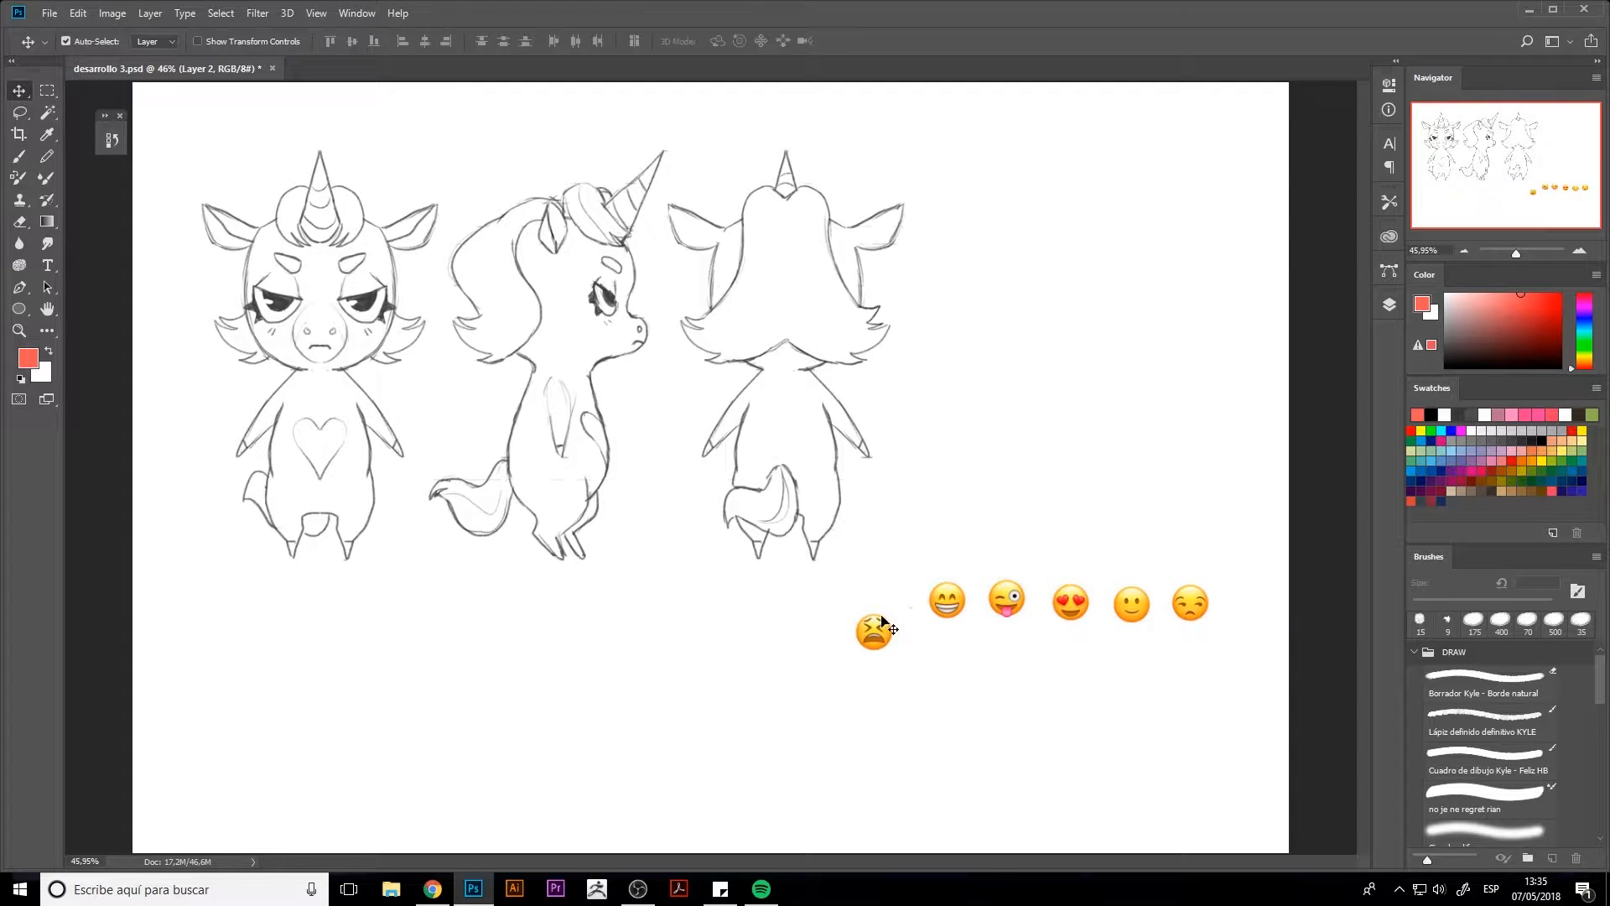
drag(874, 630, 1229, 156)
drag(946, 599, 1229, 218)
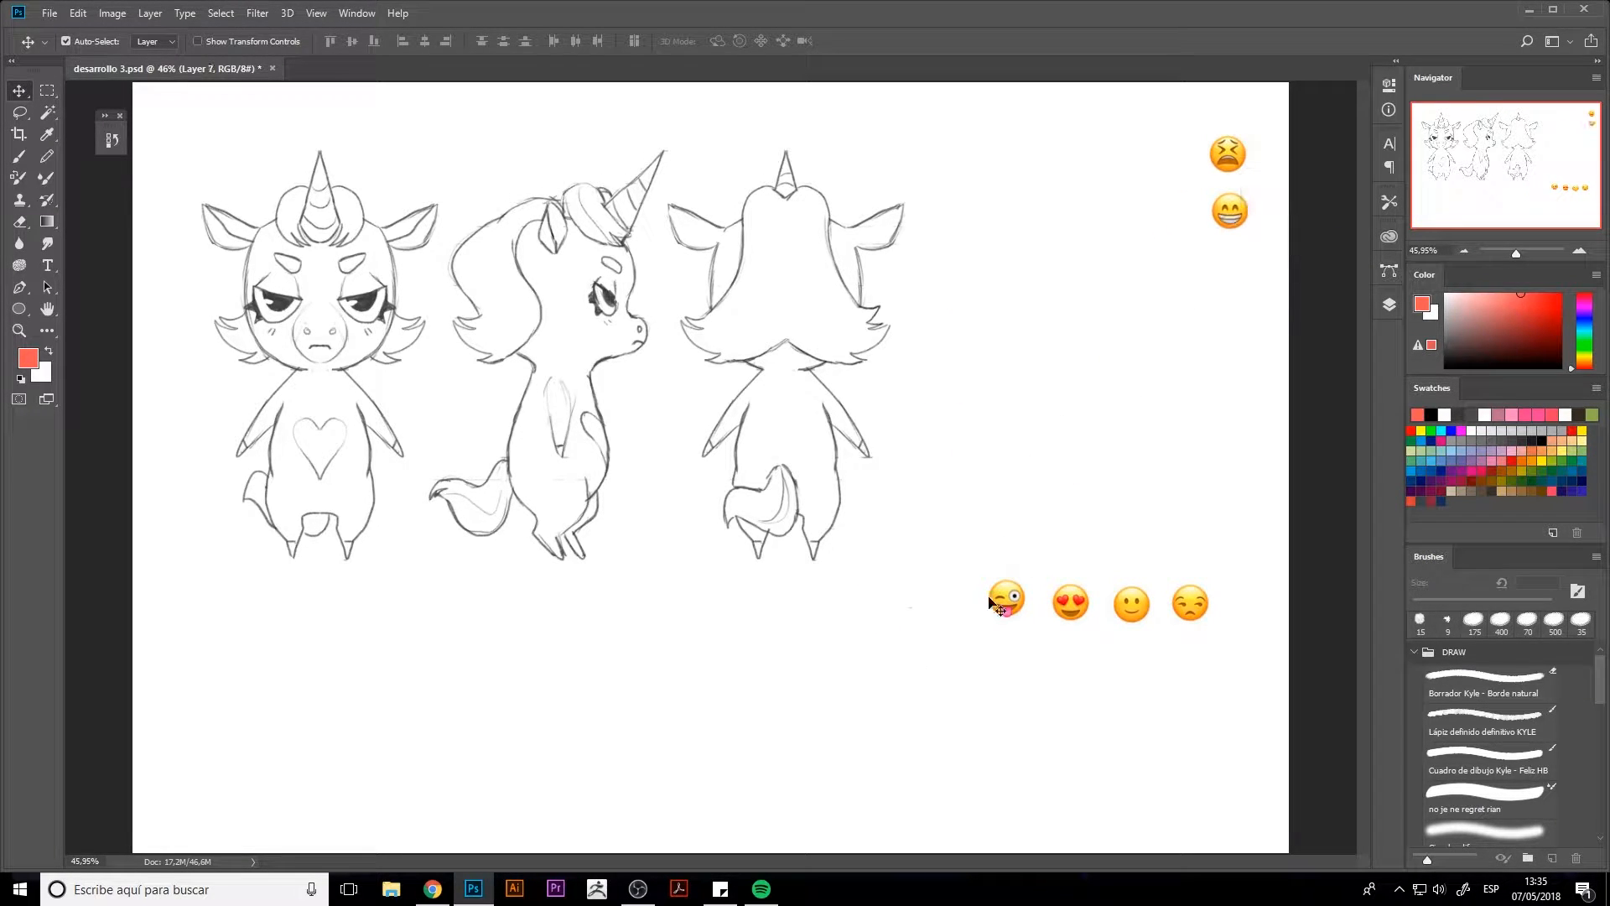
drag(1010, 601, 1235, 268)
drag(1081, 603, 1243, 333)
drag(1132, 604, 1232, 391)
drag(1192, 598, 1235, 446)
drag(1237, 214, 1234, 271)
mouse_move(1232, 155)
mouse_down()
mouse_move(905, 166)
mouse_move(997, 169)
mouse_move(984, 174)
mouse_up()
key(b)
key(ctrl+z)
drag(989, 156, 995, 174)
drag(984, 165, 997, 162)
mouse_move(1009, 151)
mouse_down()
mouse_move(1013, 166)
mouse_move(1050, 165)
mouse_up()
drag(1060, 150, 1119, 171)
mouse_move(1133, 130)
mouse_down()
mouse_move(1148, 171)
mouse_move(1145, 114)
mouse_move(921, 173)
mouse_move(1007, 166)
mouse_up()
key(e)
key(b)
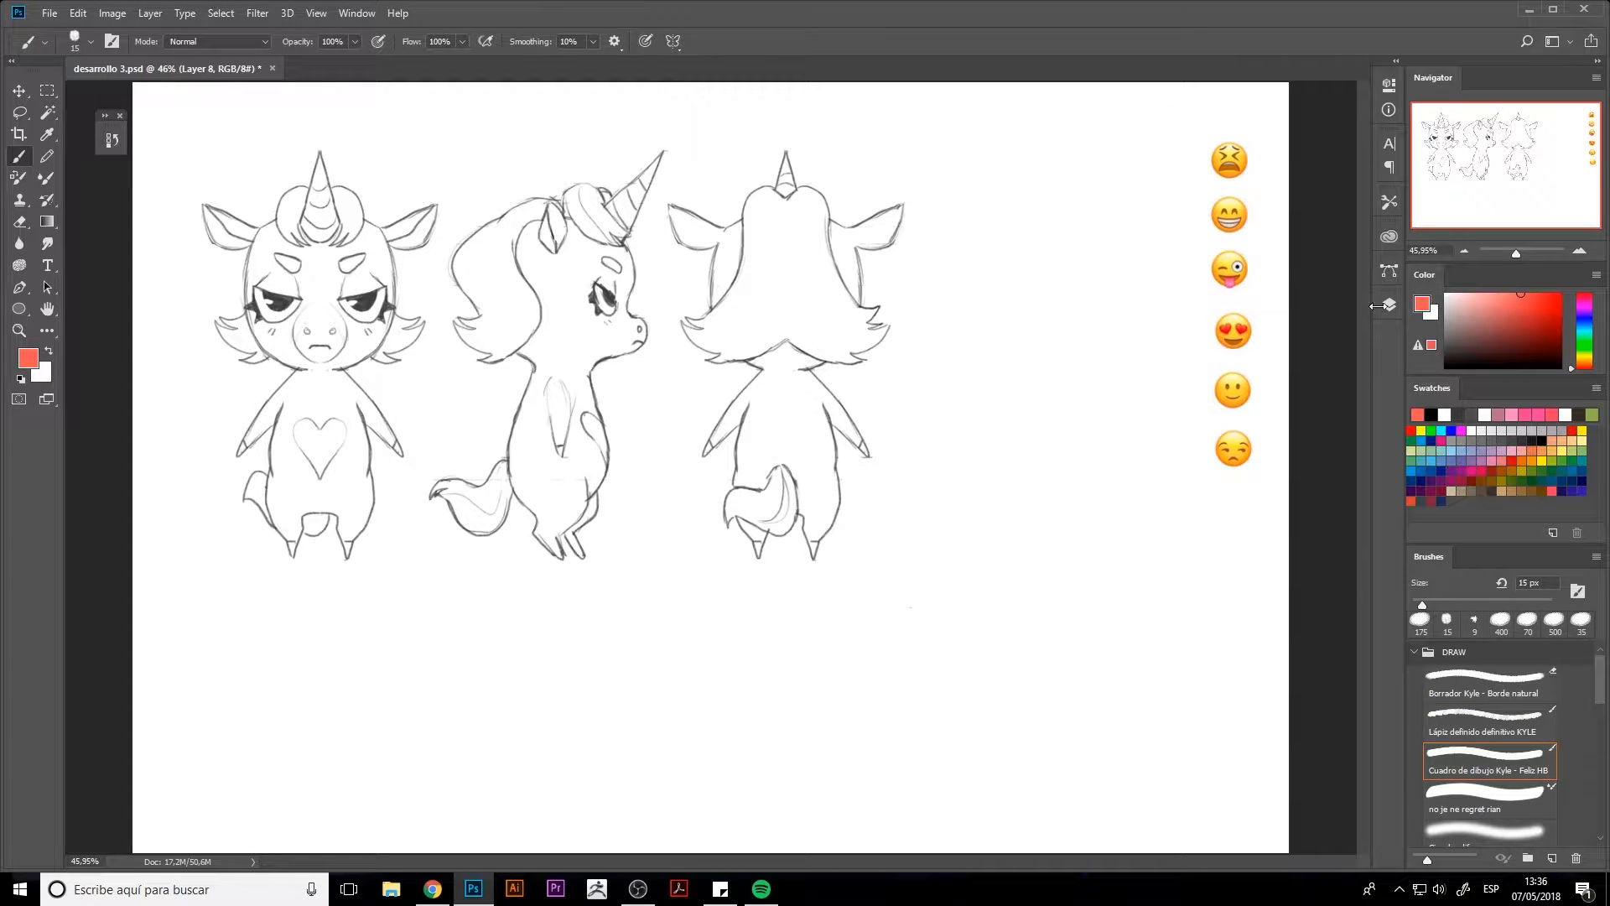
Merge the six emoji layers into one layer and lock it
click(1389, 305)
shift+click(1290, 395)
key(ctrl+e)
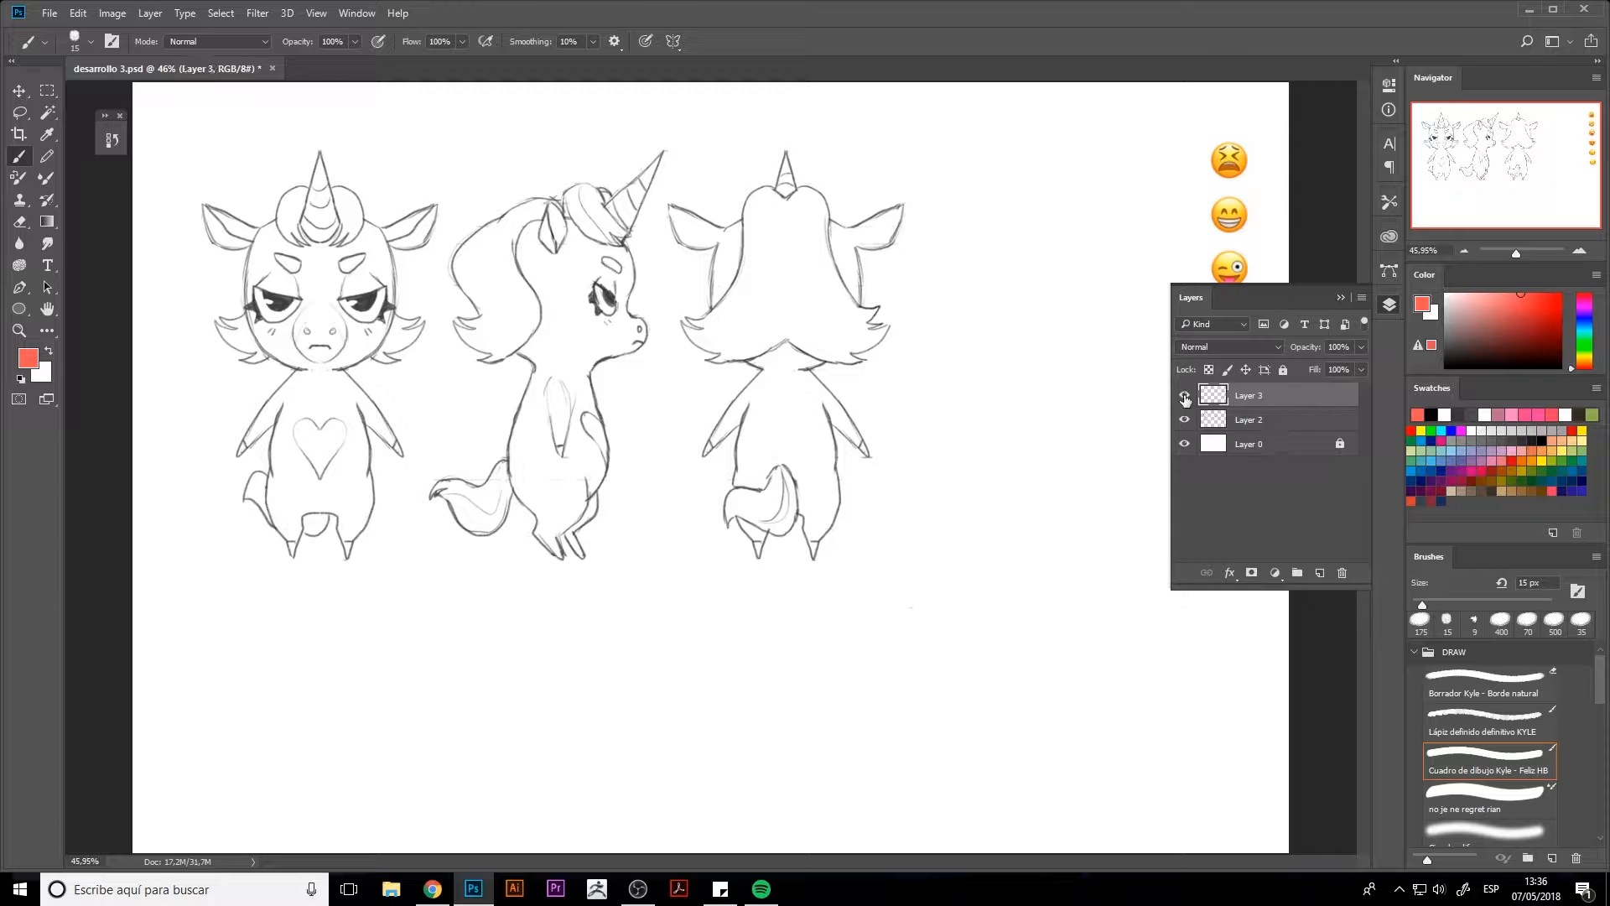
key(ctrl+slash)
Copy the front-view unicorn head from the Layer 2 sketch onto a new layer and hide Layer 2
key(m)
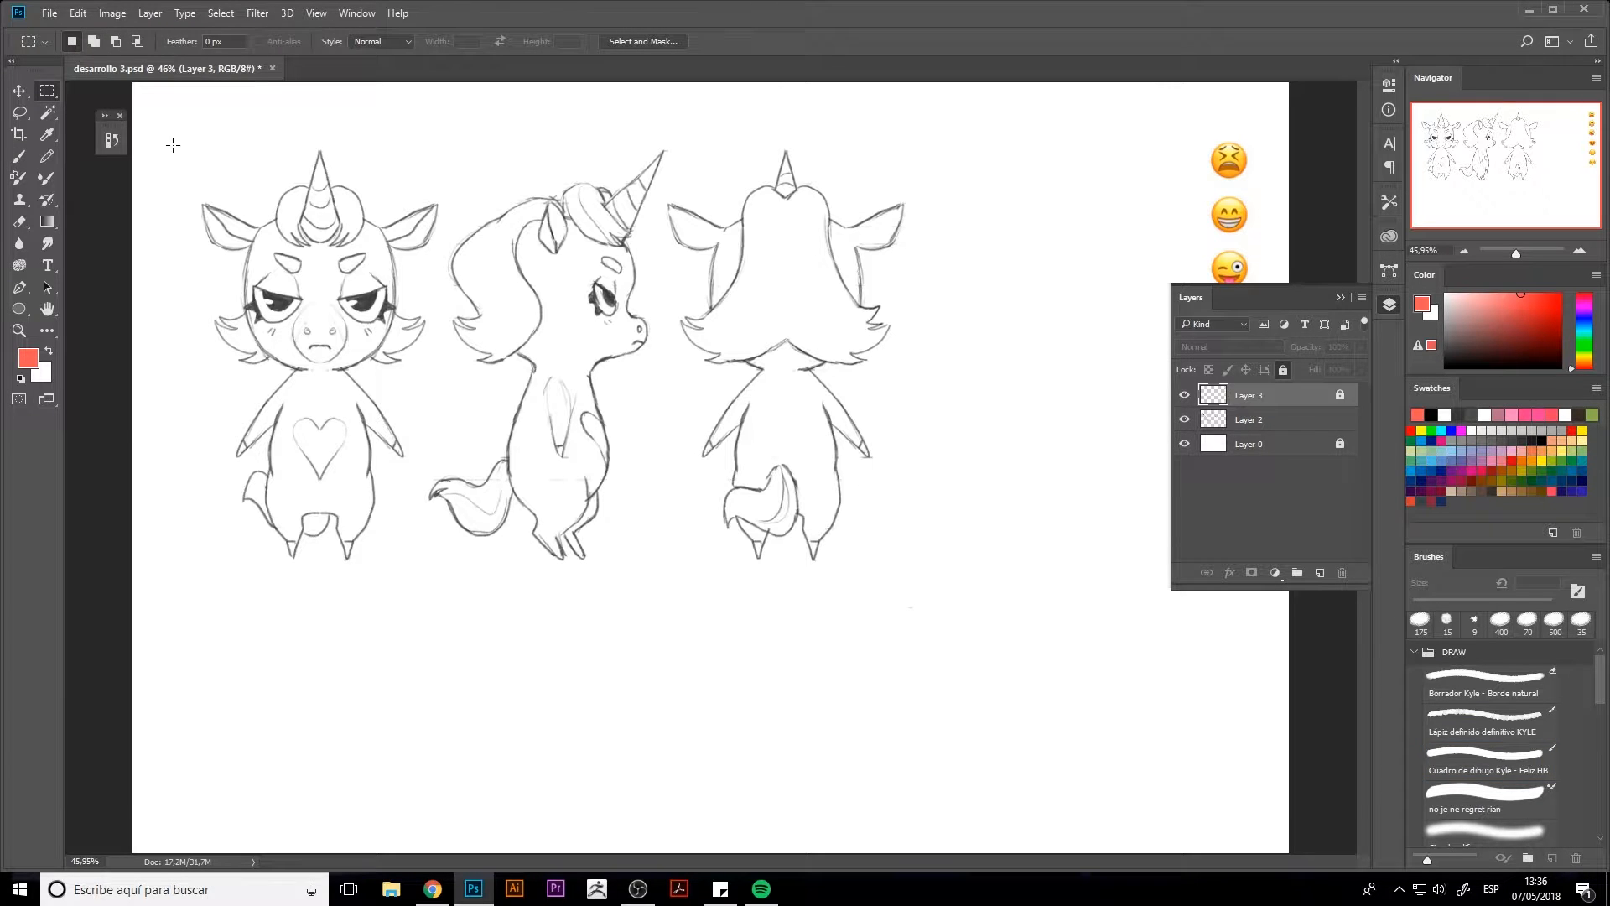
drag(168, 136, 444, 373)
key(ctrl+c)
click(838, 333)
click(1250, 422)
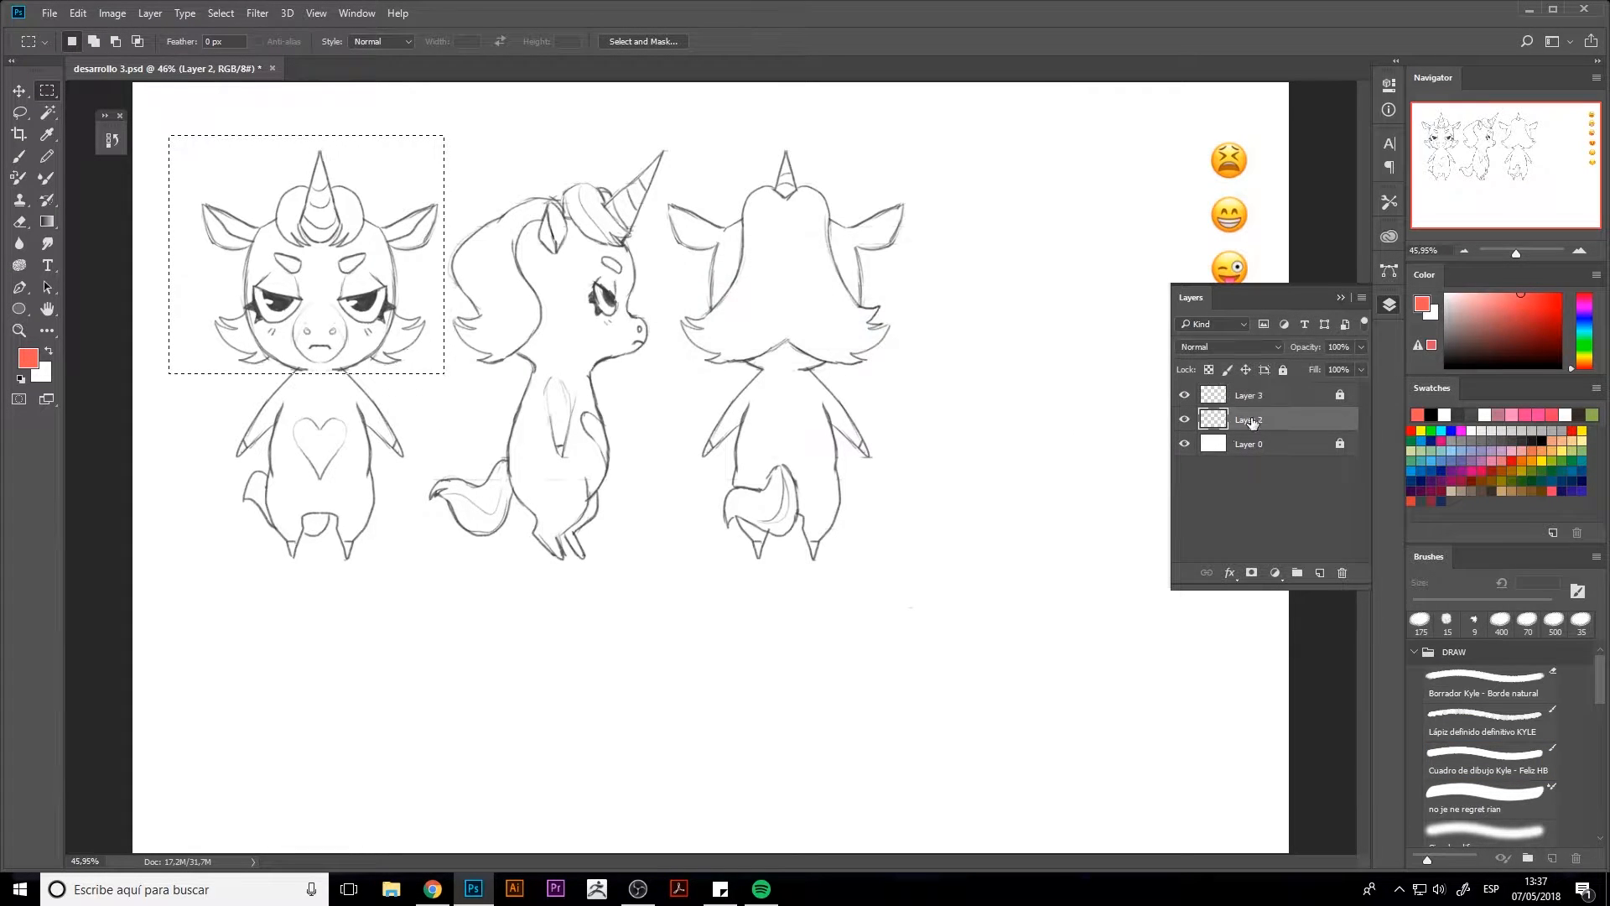
click(1320, 573)
click(1183, 445)
key(ctrl+v)
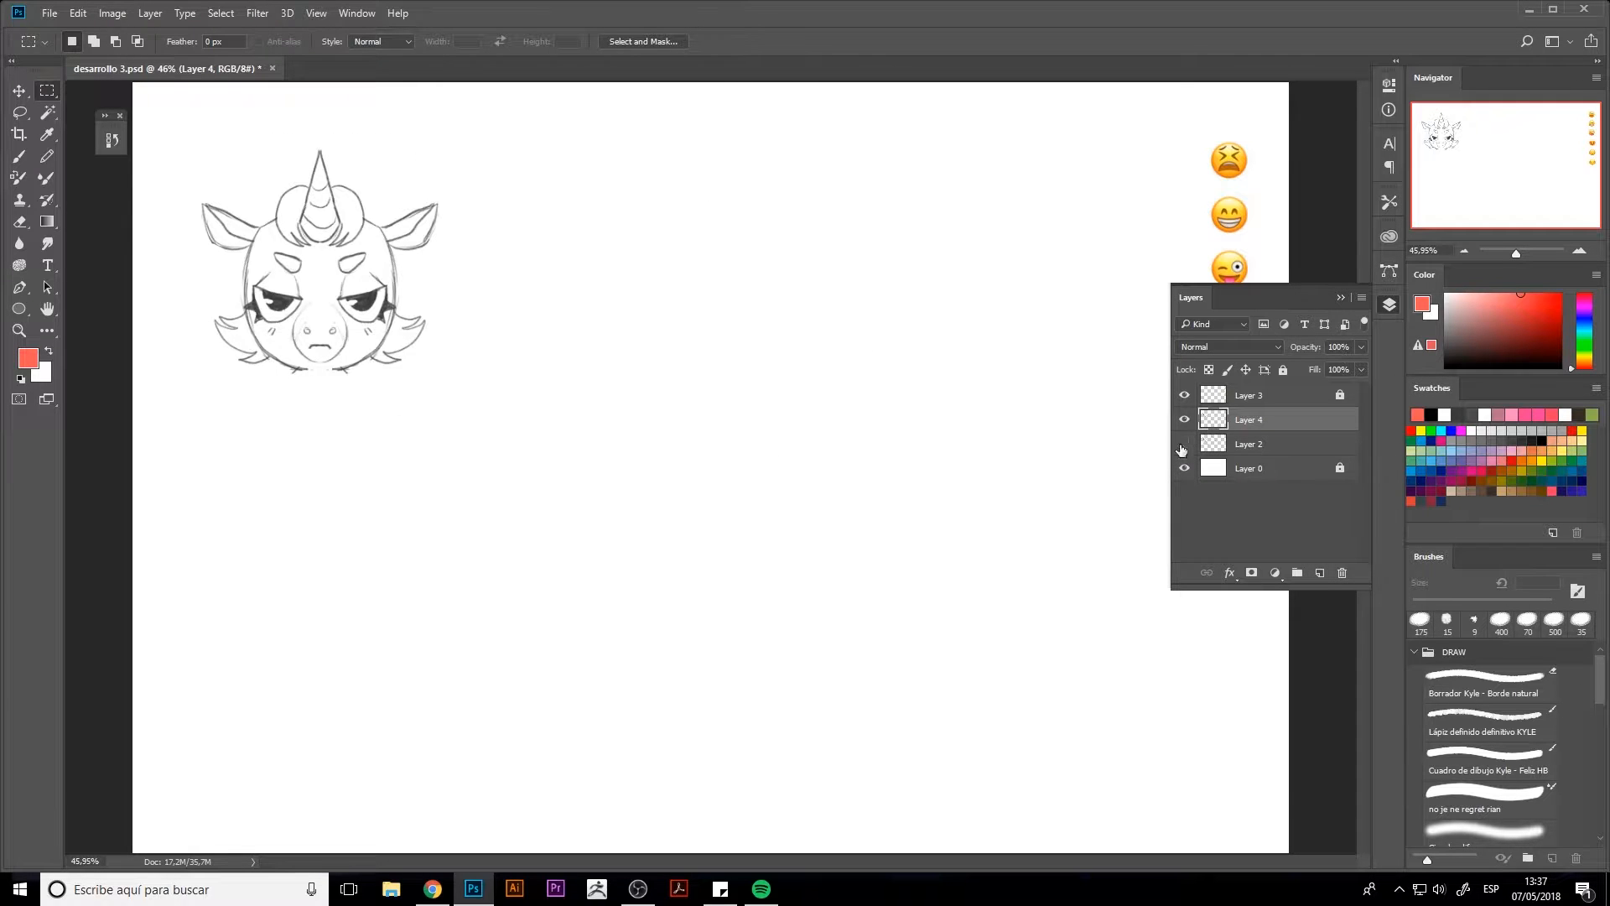
Reposition the unicorn head and duplicate it into a grid of two rows with three heads each
key(ctrl+t)
drag(370, 333, 916, 310)
key(Return)
key(v)
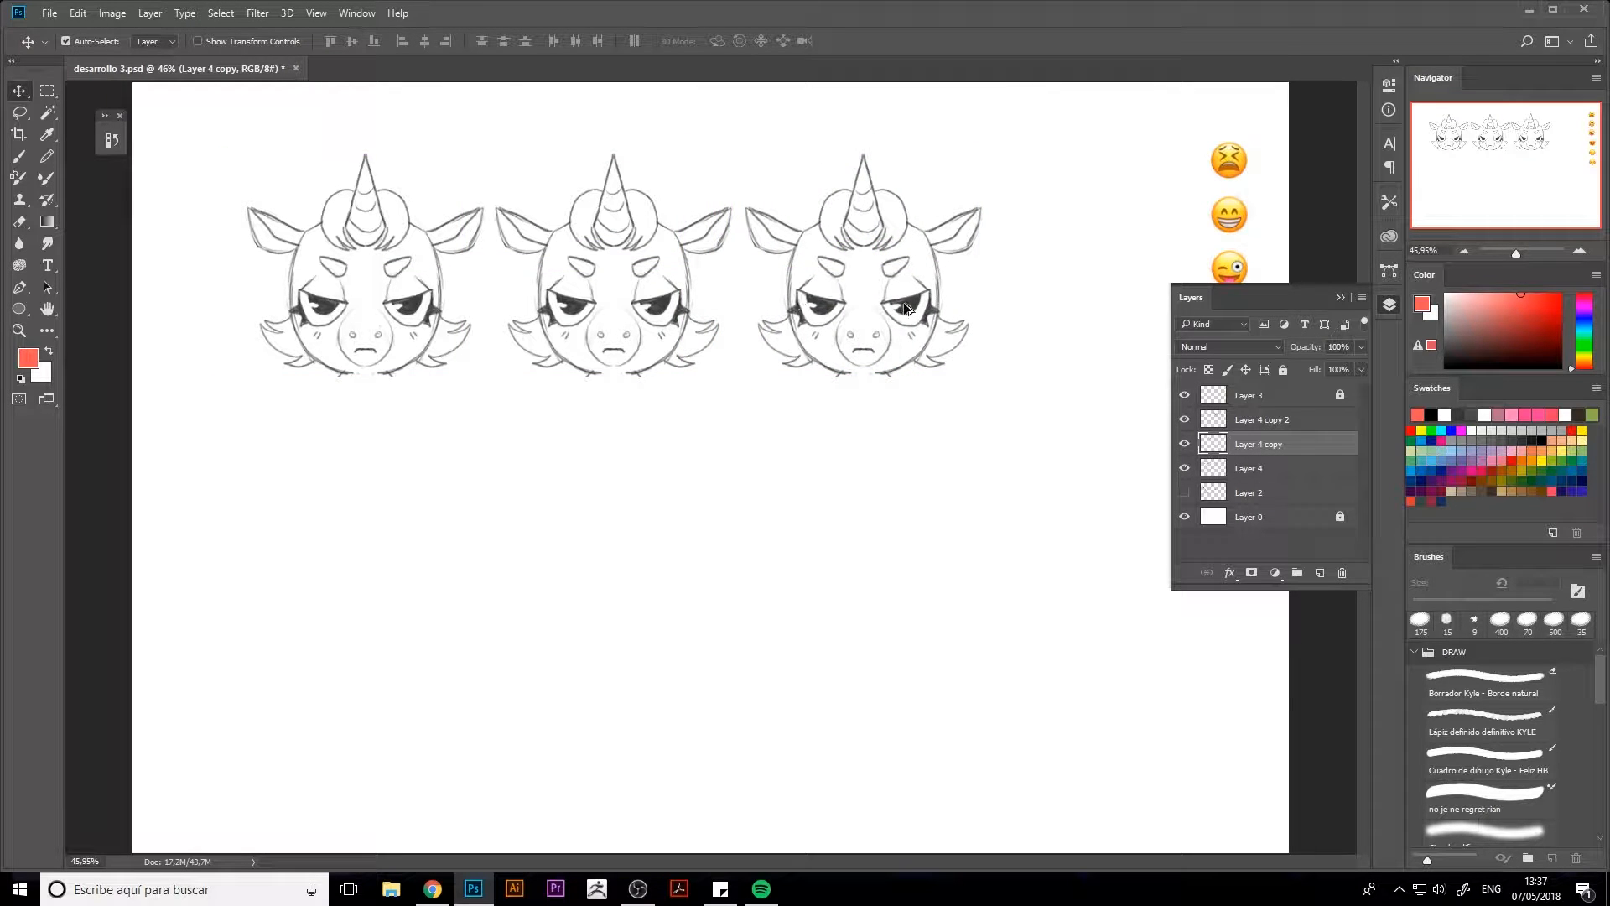
shift+click(906, 308)
shift+click(415, 312)
drag(415, 312, 438, 572)
Merge all the unicorn head layers into a single layer
click(1286, 517)
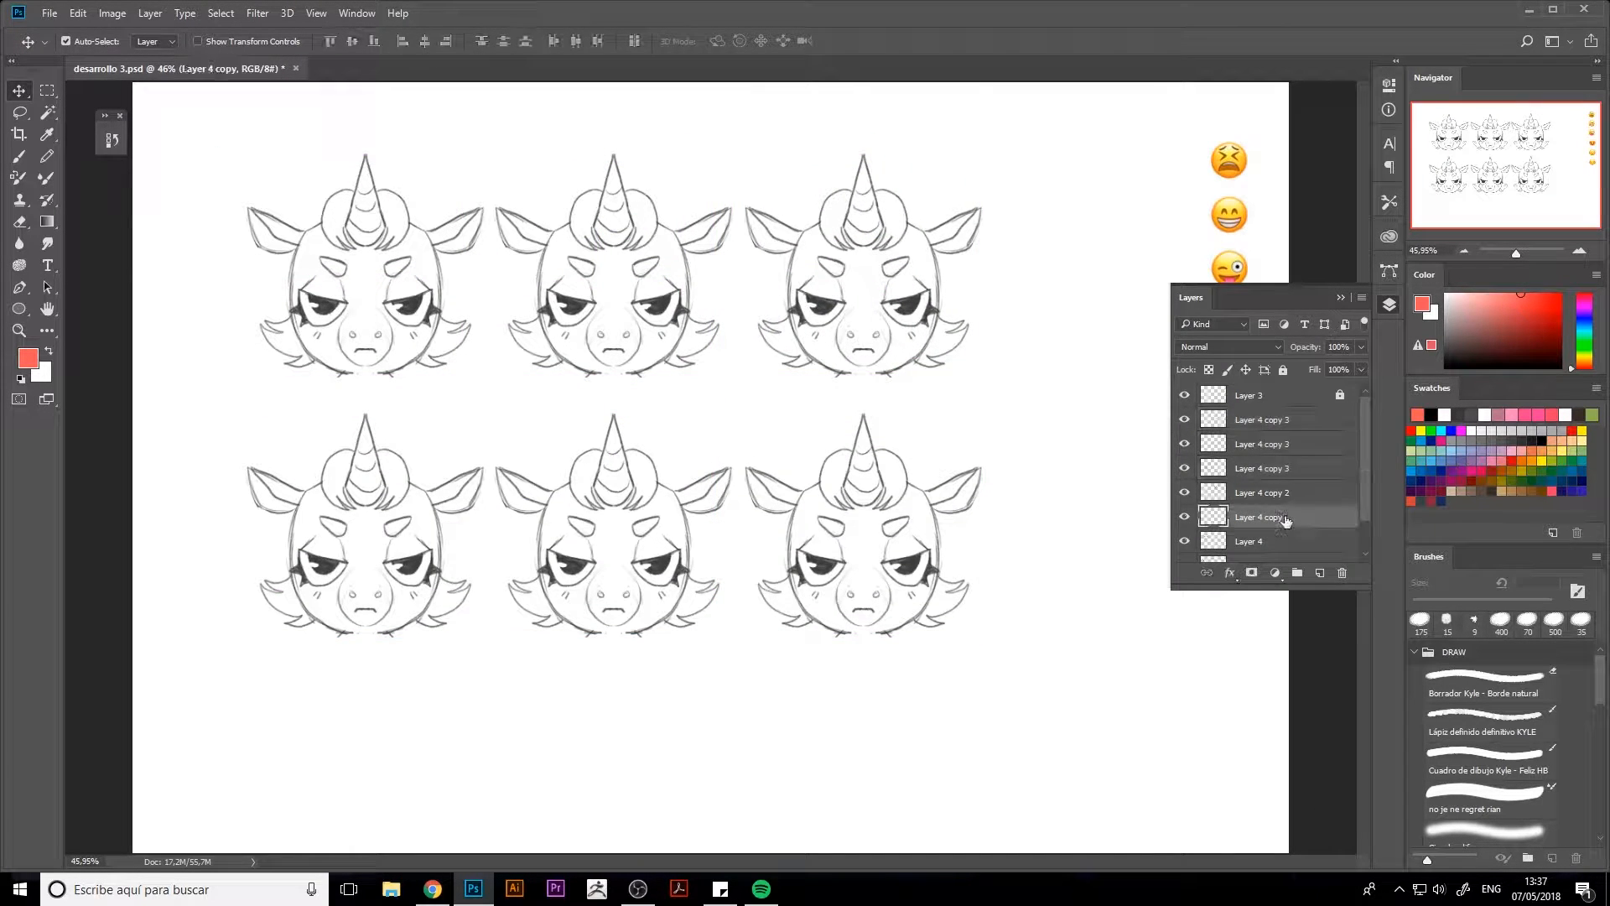
shift+click(1271, 423)
key(ctrl+e)
click(1250, 444)
click(1184, 443)
click(1184, 443)
shift+click(1249, 426)
key(ctrl+e)
Shift the grid of unicorn heads to the right and enlarge it to fill most of the canvas beside the emojis
key(ctrl+t)
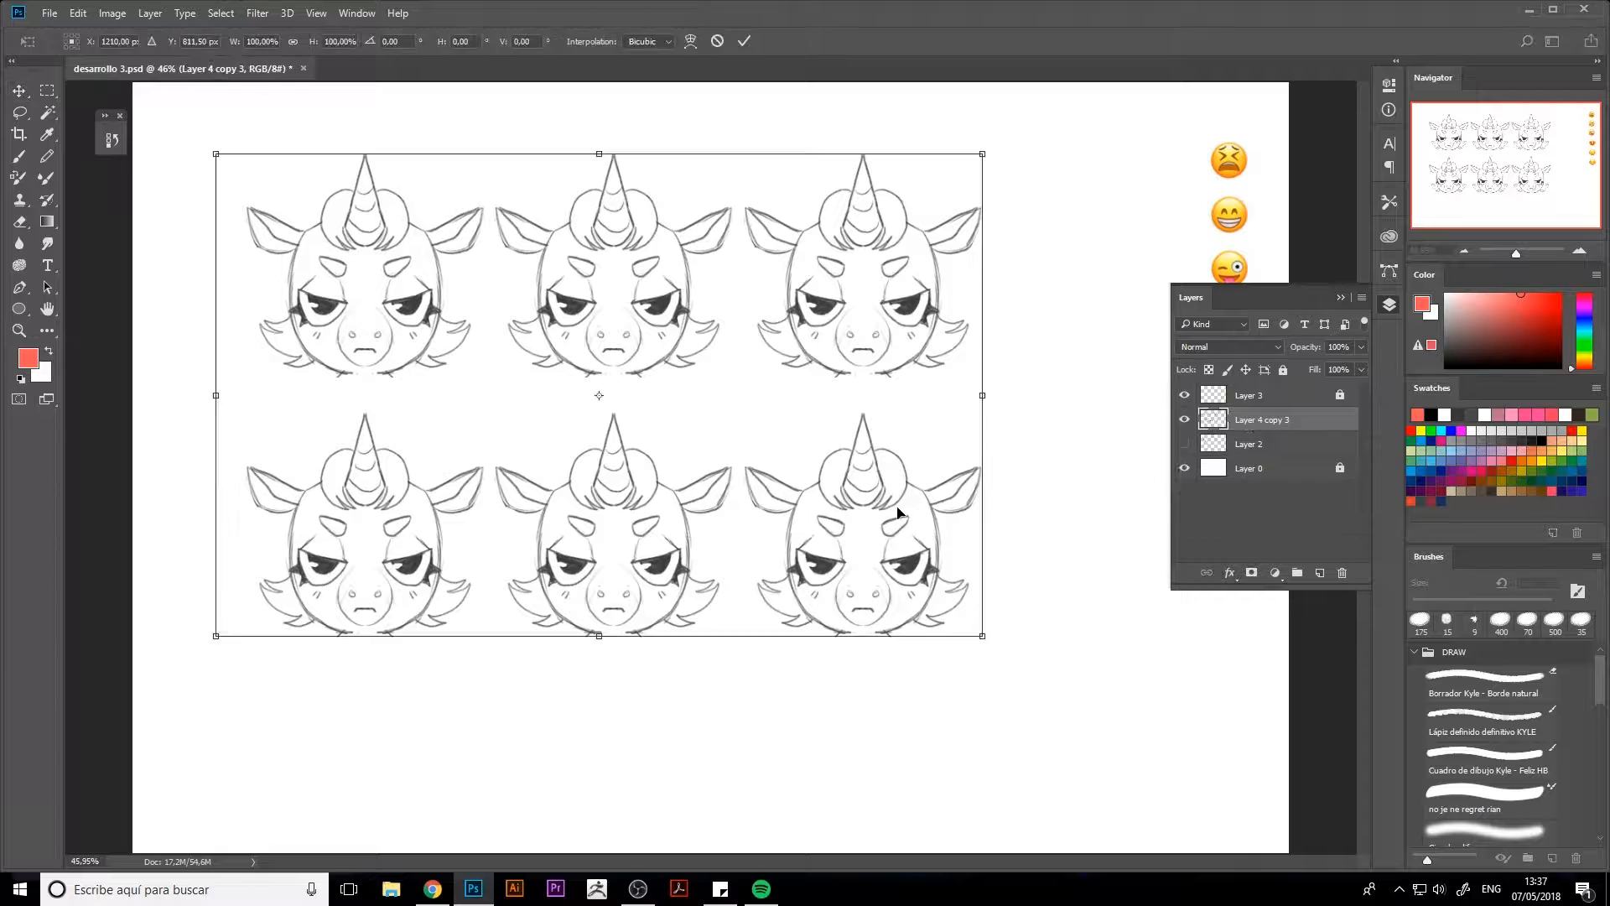
drag(897, 513, 944, 513)
key(Return)
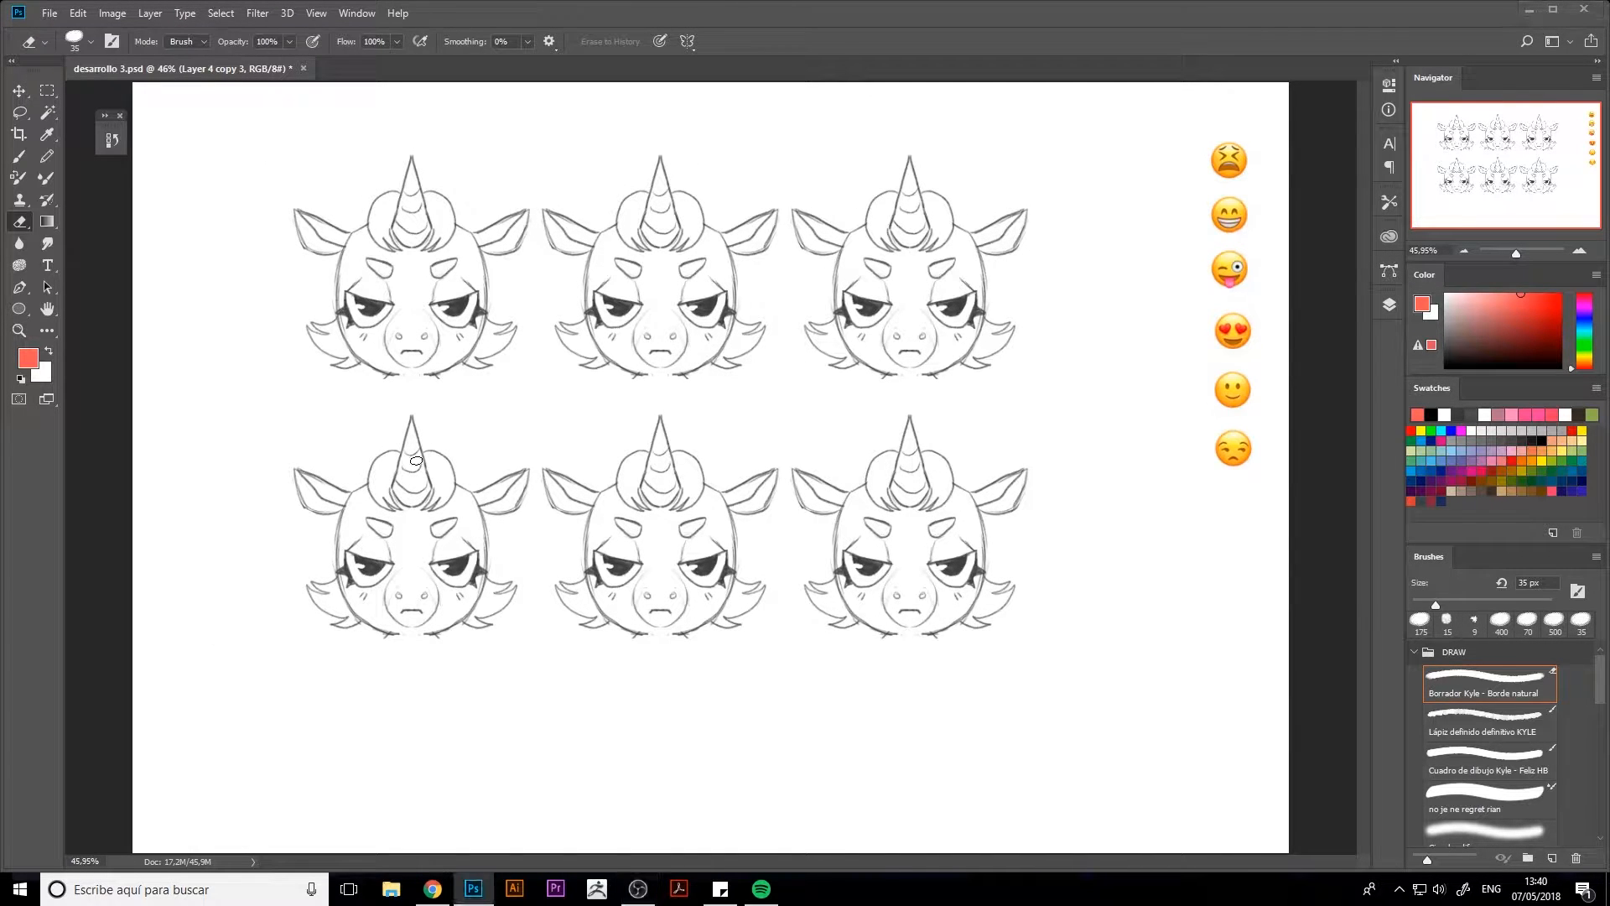
click(688, 387)
key(ctrl+t)
drag(1034, 643, 1029, 697)
key(Return)
Unlock the emoji layer, move the emoji column down to centre it beside the heads, and lock the layer again
click(1389, 305)
click(1249, 395)
click(1389, 304)
key(ctrl+t)
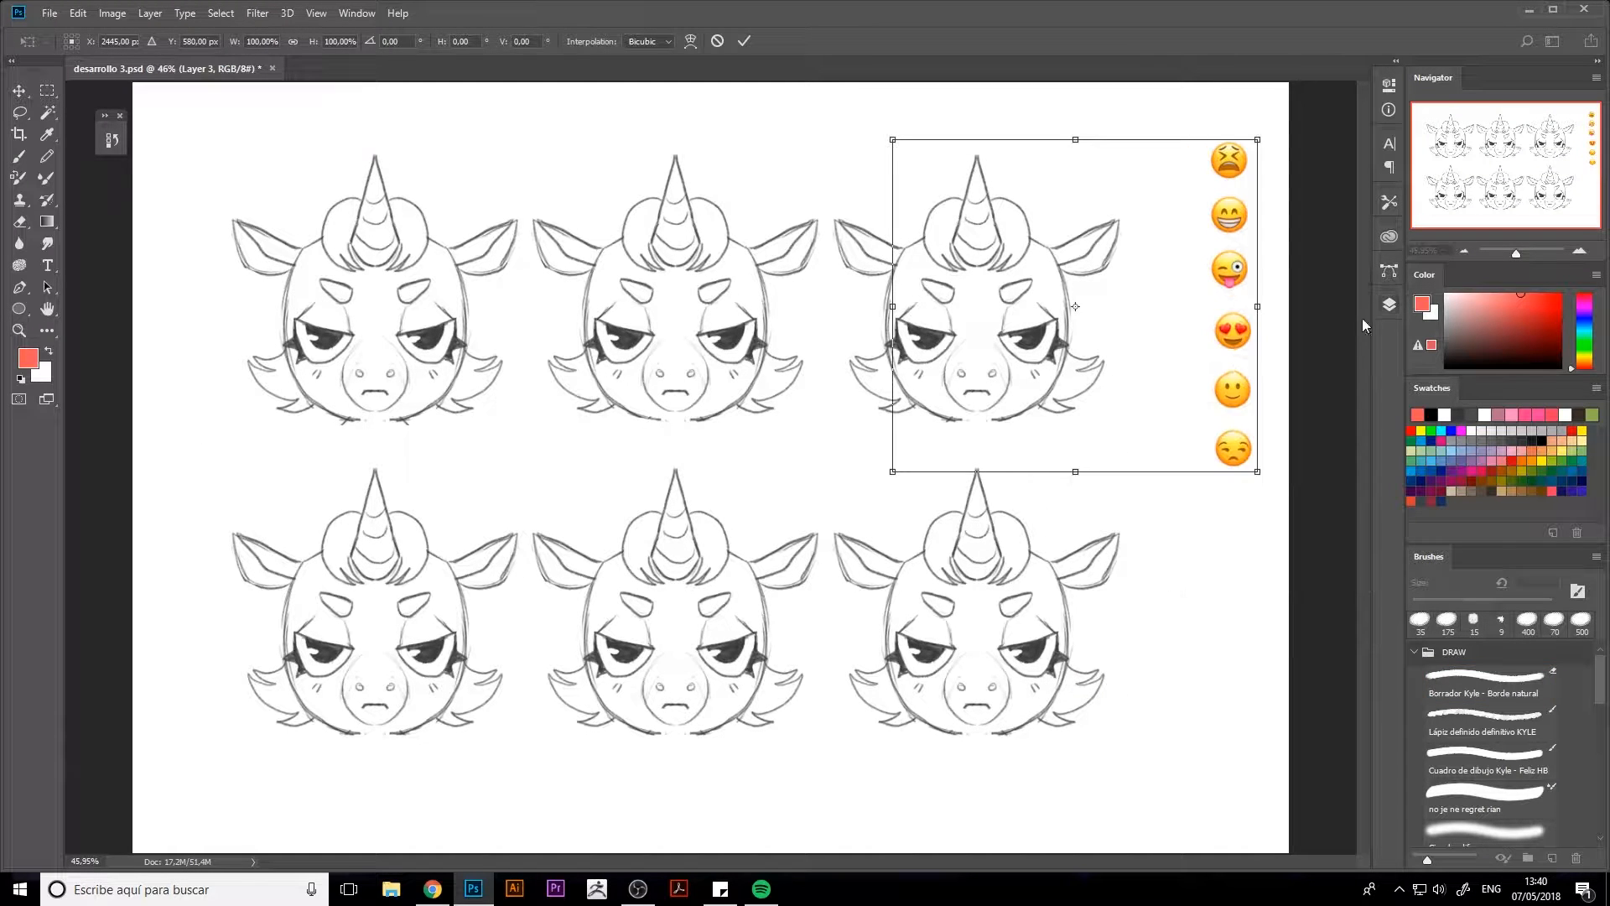
drag(1249, 352, 1251, 531)
key(Return)
key(e)
click(1389, 304)
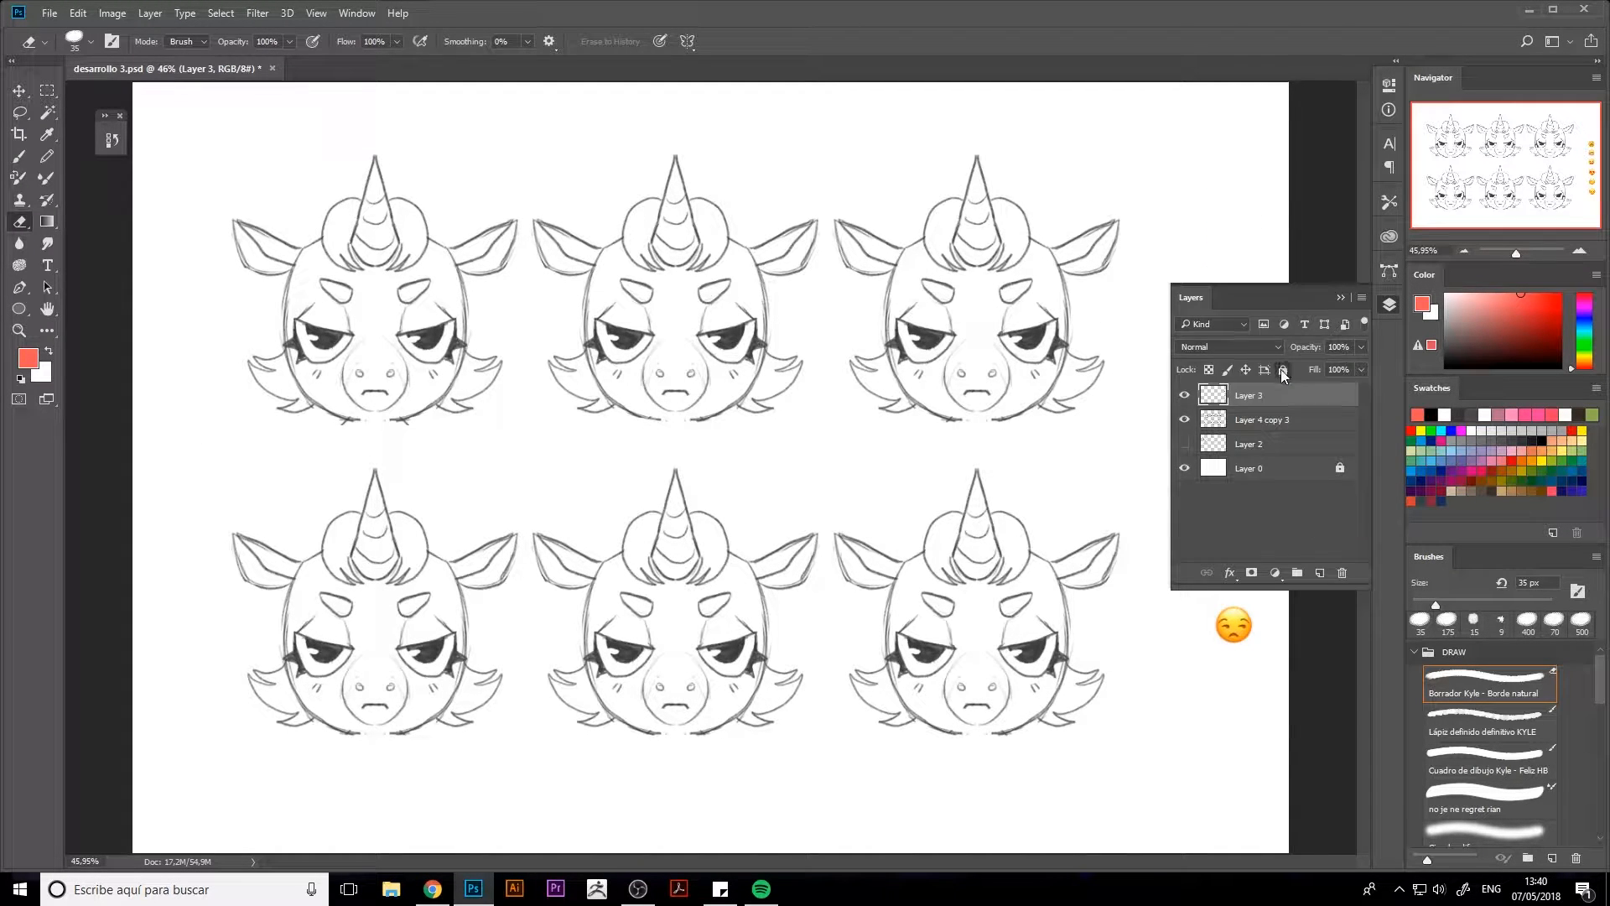
Duplicate the layer holding the six unicorn heads
click(1258, 444)
click(1249, 420)
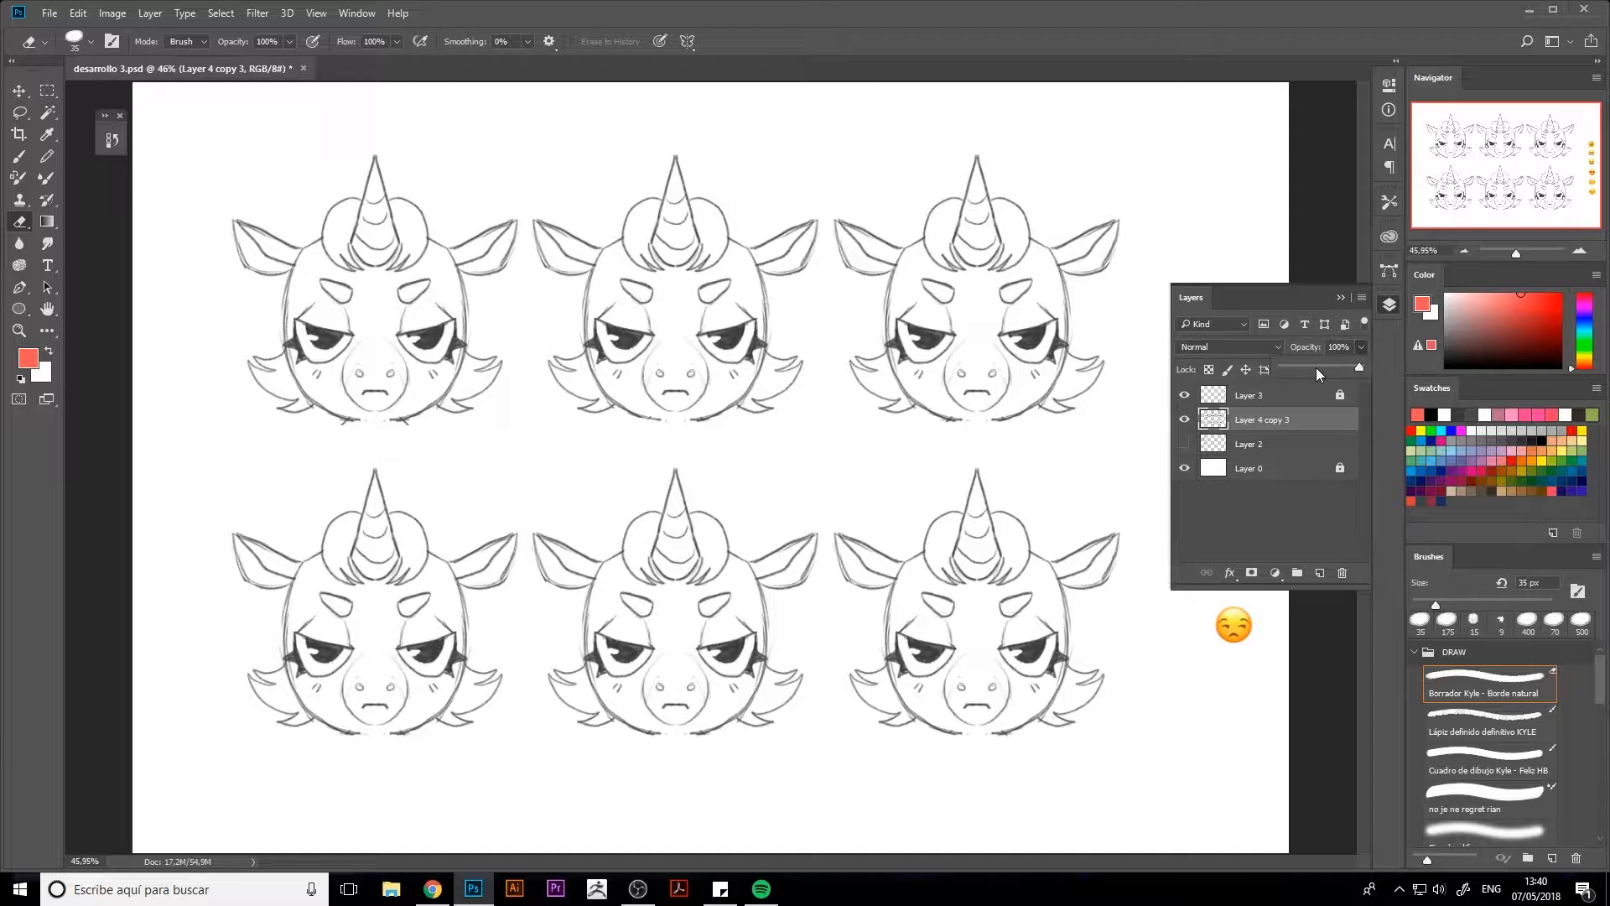
key(ctrl+j)
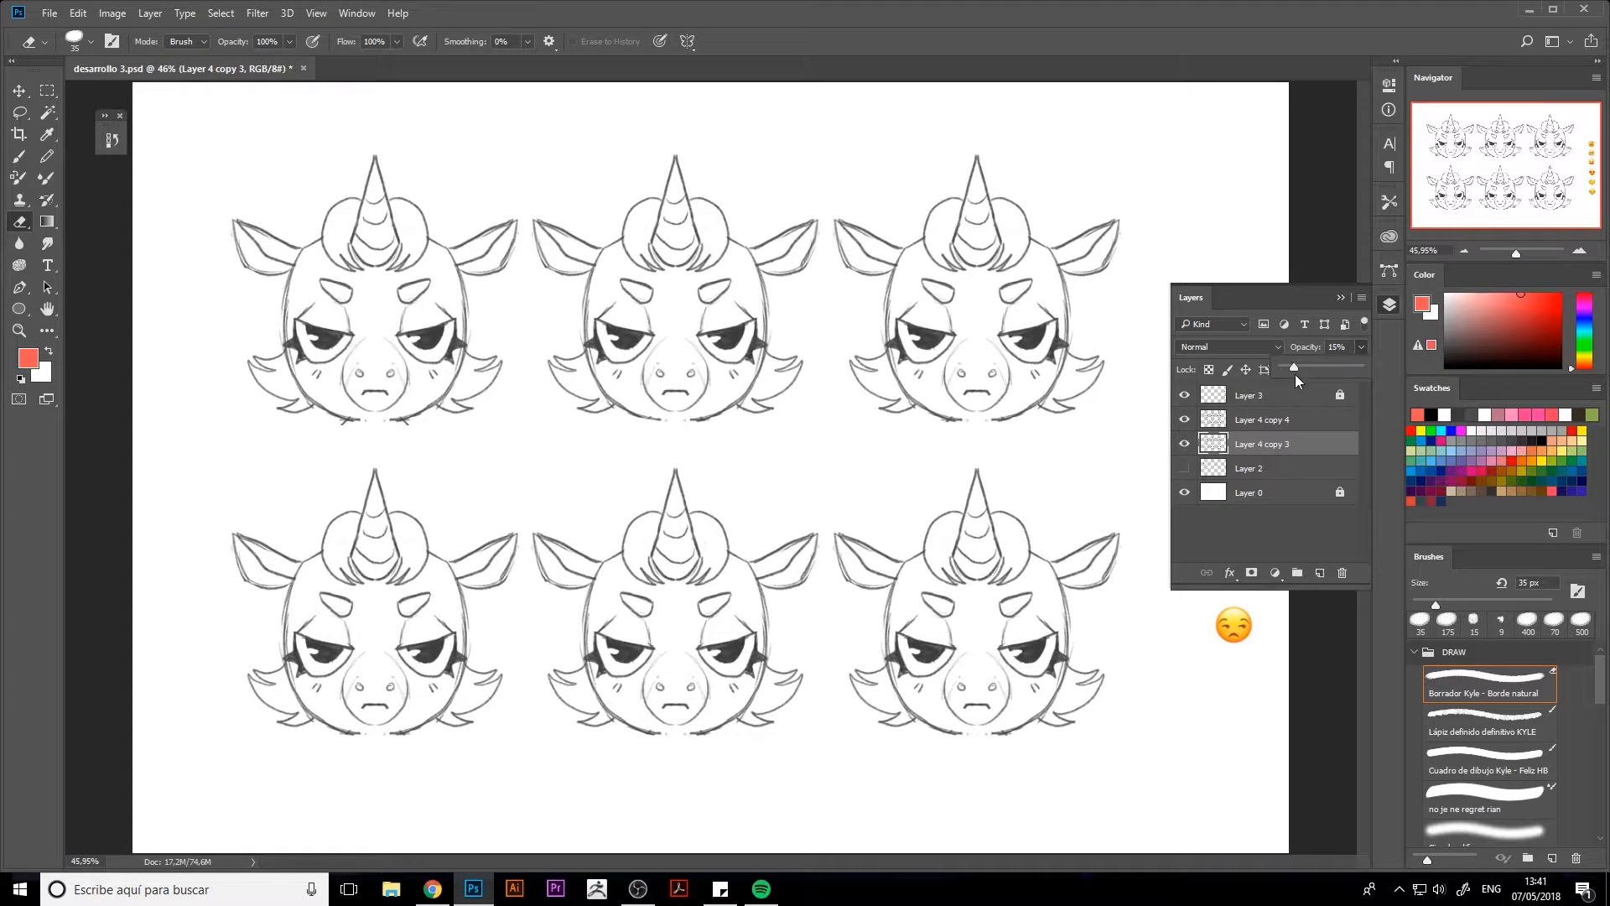
drag(1295, 366, 1320, 366)
click(1262, 443)
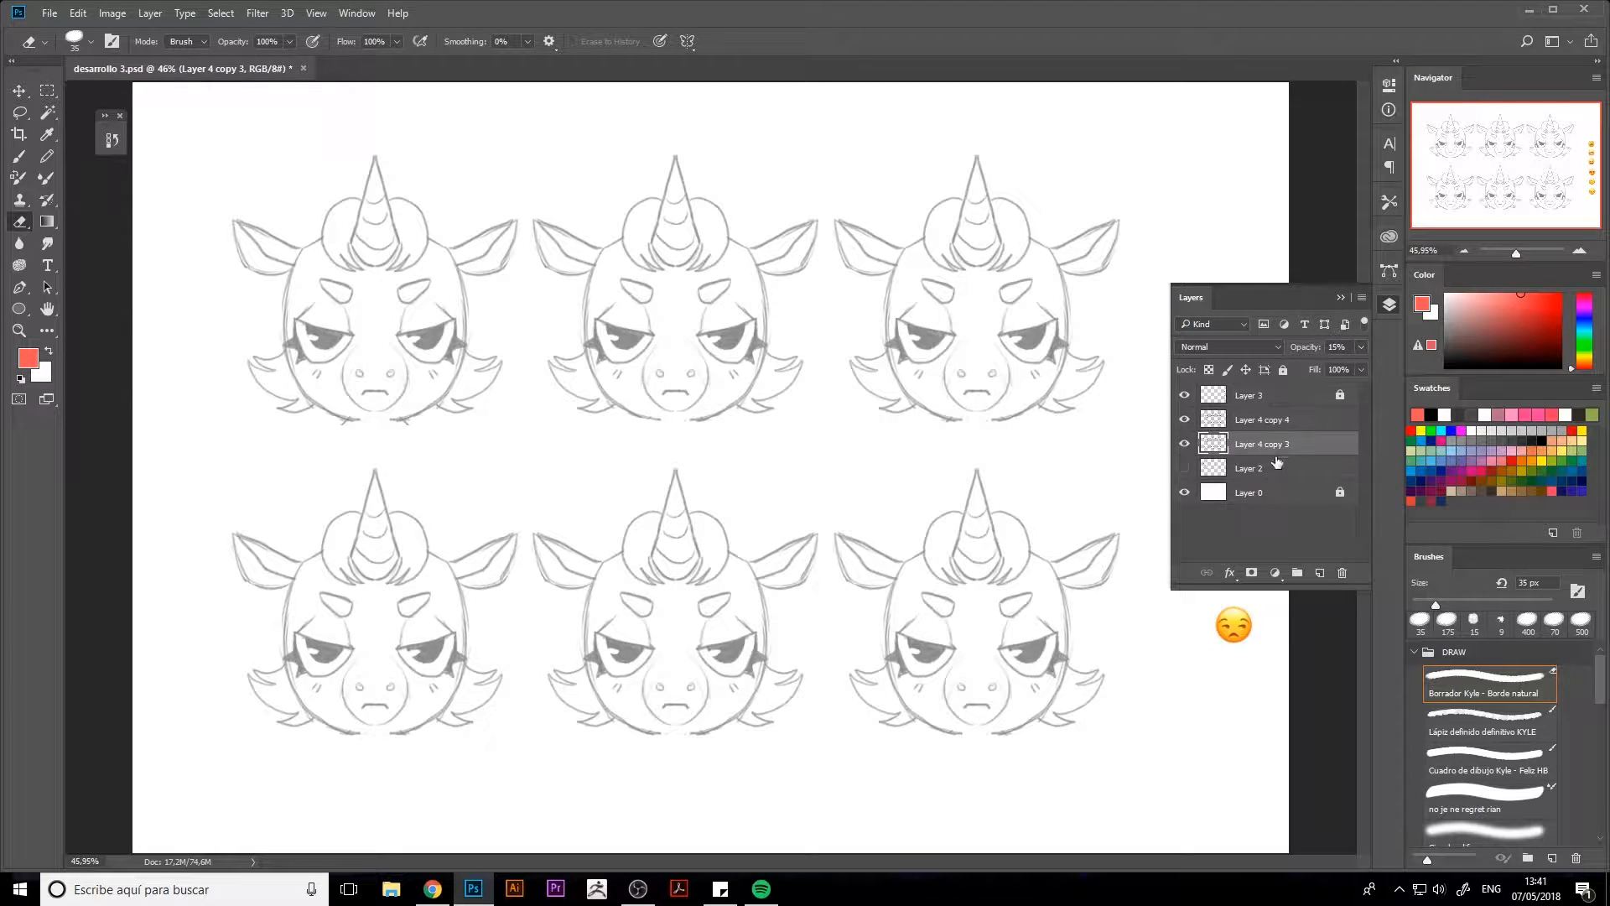
key(ctrl+u)
click(1132, 234)
click(1117, 273)
drag(1109, 313, 1171, 319)
click(1292, 186)
Hide the upper copy of the unicorn heads and restore the lower copy's opacity to 100%
click(1262, 419)
click(1184, 419)
click(1262, 443)
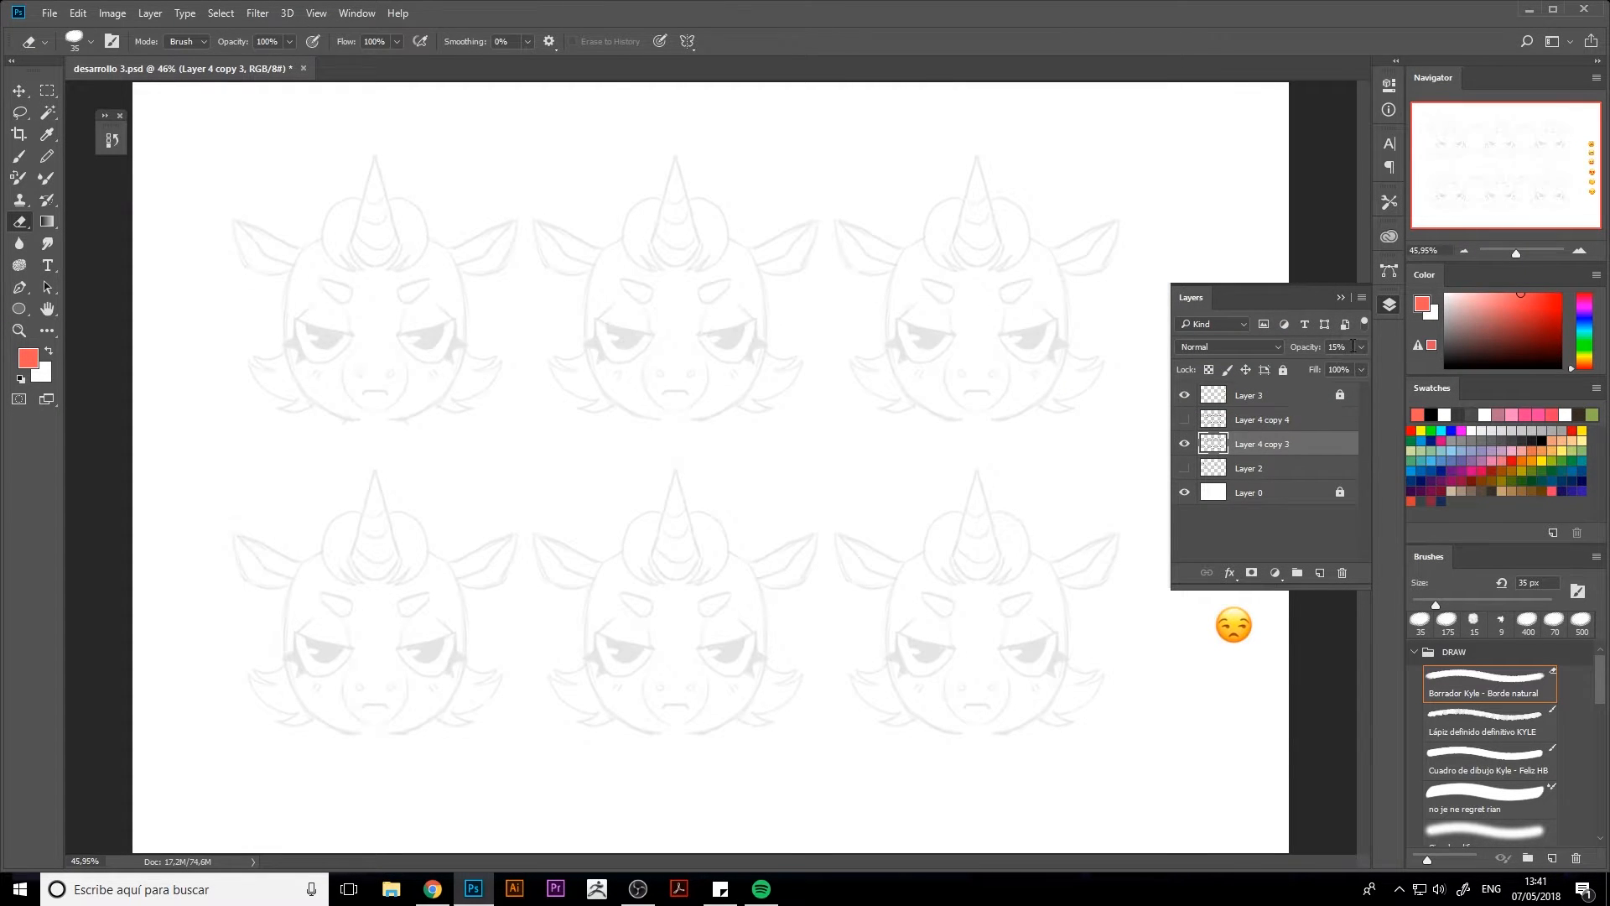
click(1360, 347)
drag(1294, 367, 1360, 367)
Colorize the lower heads layer red with hue 0, saturation 75 and lightness +31
key(ctrl+u)
click(1267, 320)
mouse_move(1107, 313)
mouse_down()
mouse_move(1129, 309)
mouse_move(1119, 267)
mouse_move(1140, 268)
mouse_up()
drag(1025, 233, 1021, 228)
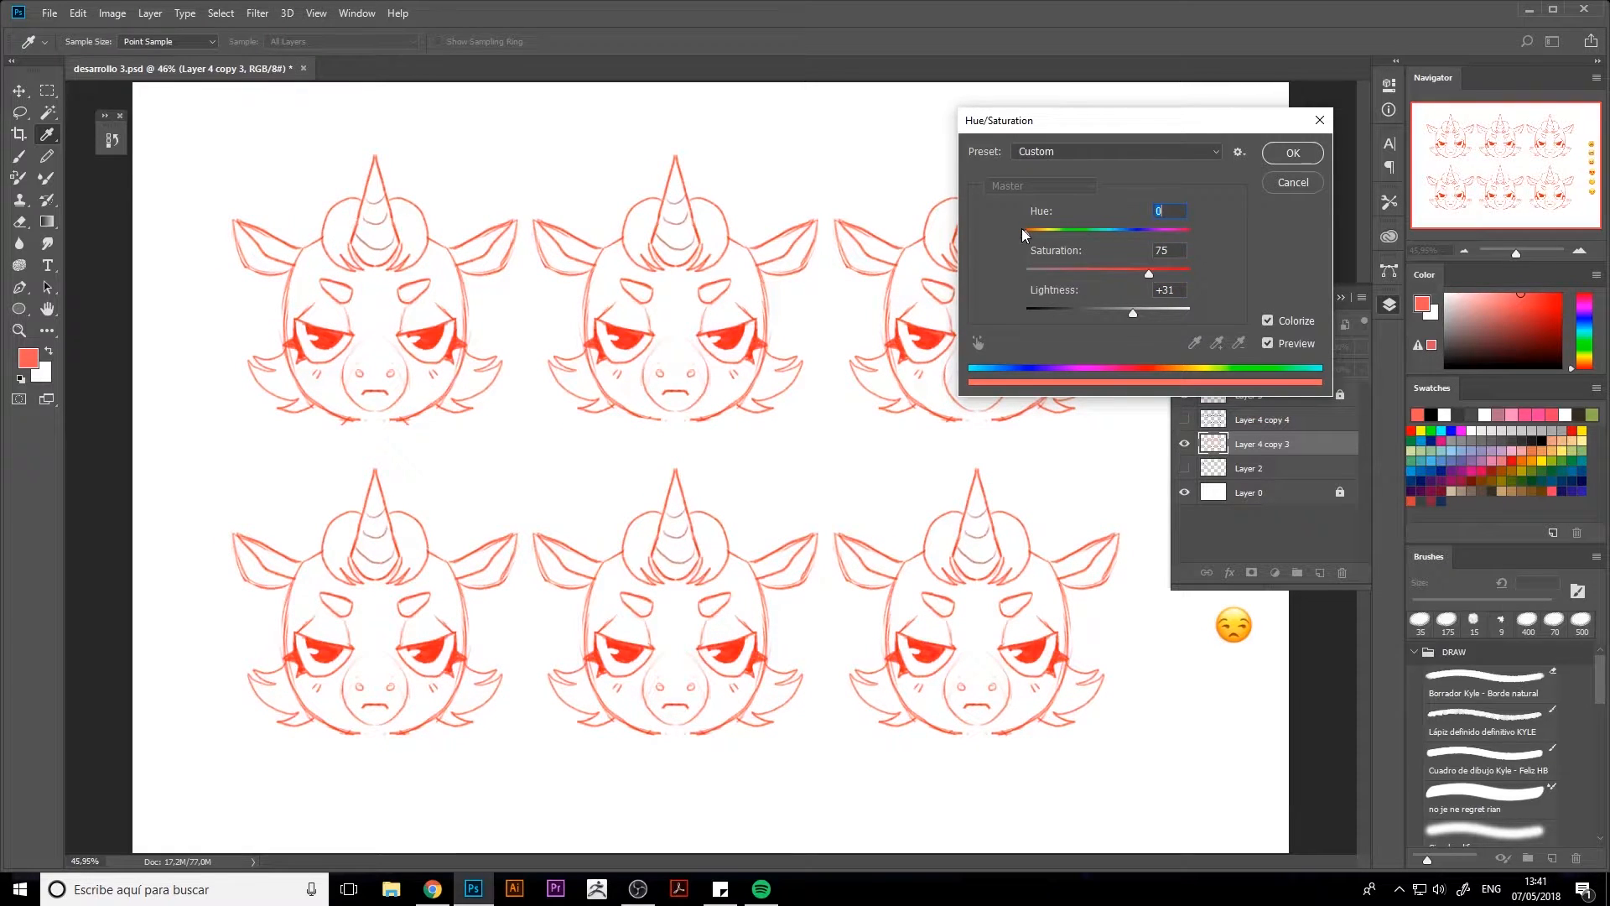
key(Return)
key(e)
Show the upper heads layer again and reduce its opacity to about 48%
click(1236, 423)
click(1184, 420)
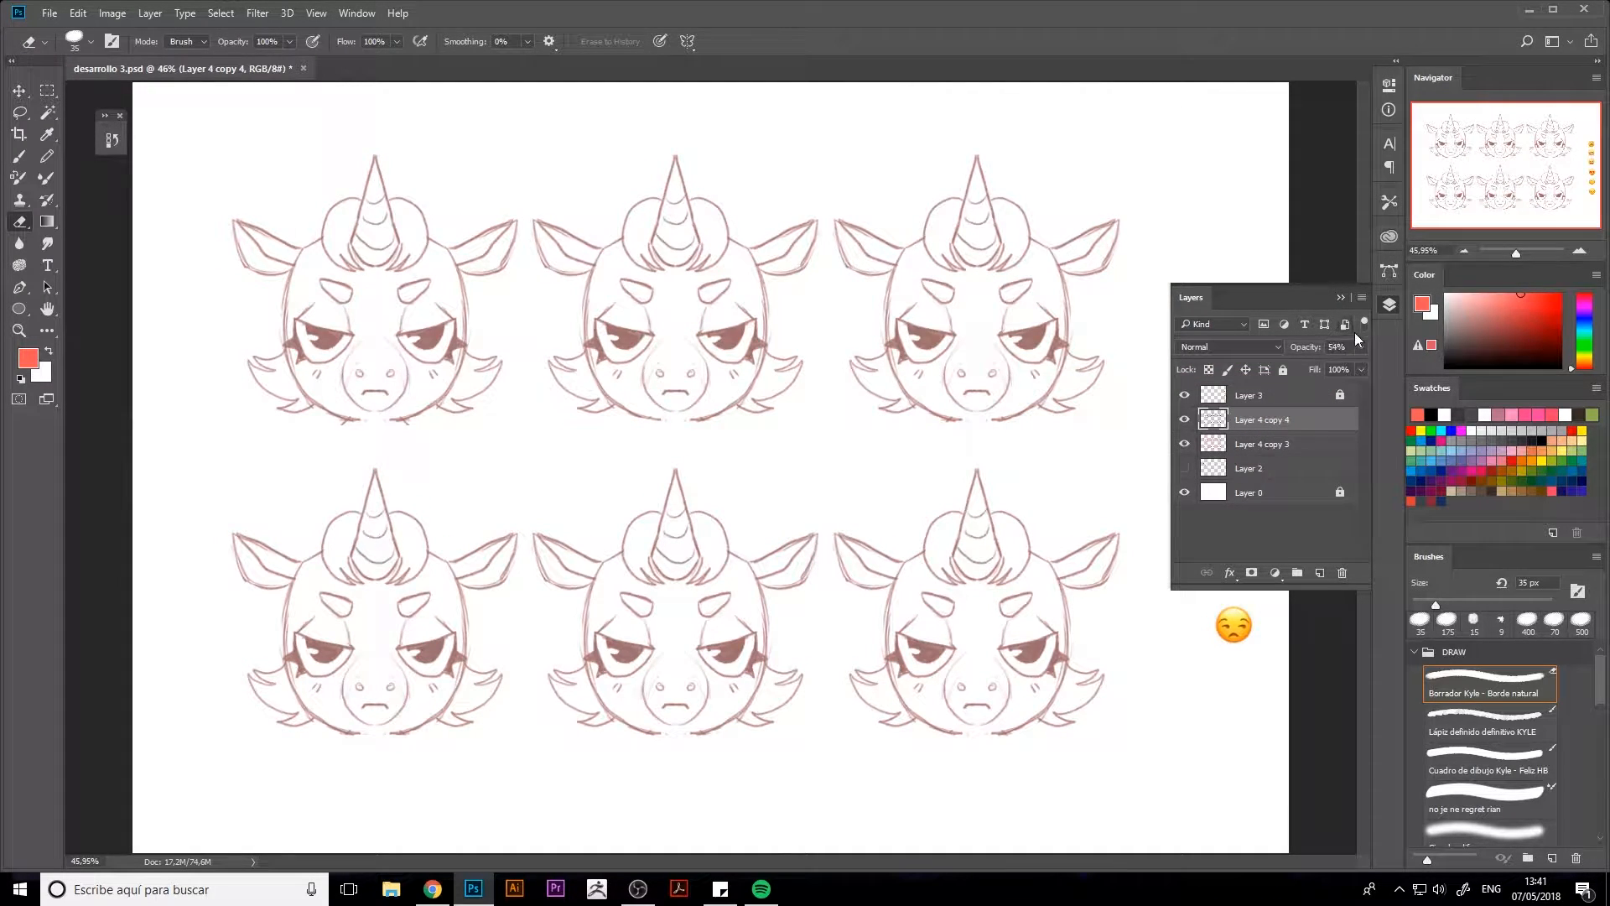
click(1360, 347)
drag(1361, 366, 1320, 366)
click(1260, 530)
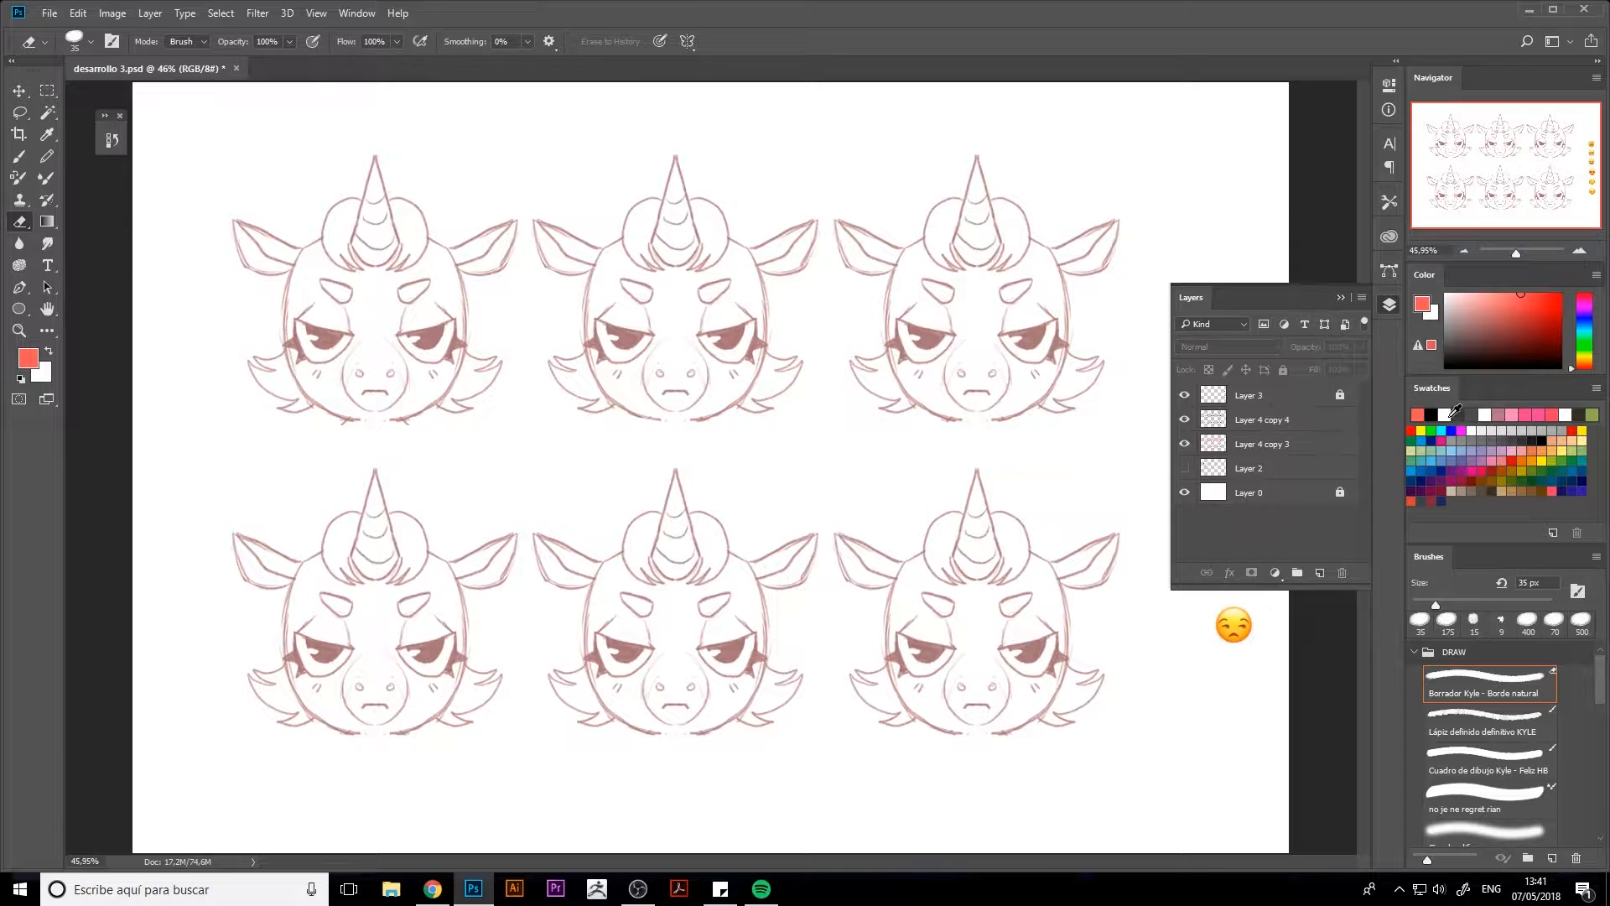
Set a dark grey foreground colour and erase the top-right head's eyes, eyebrows and mouth on the upper heads layer
click(1430, 414)
click(1458, 414)
click(1262, 419)
drag(1005, 332, 1057, 344)
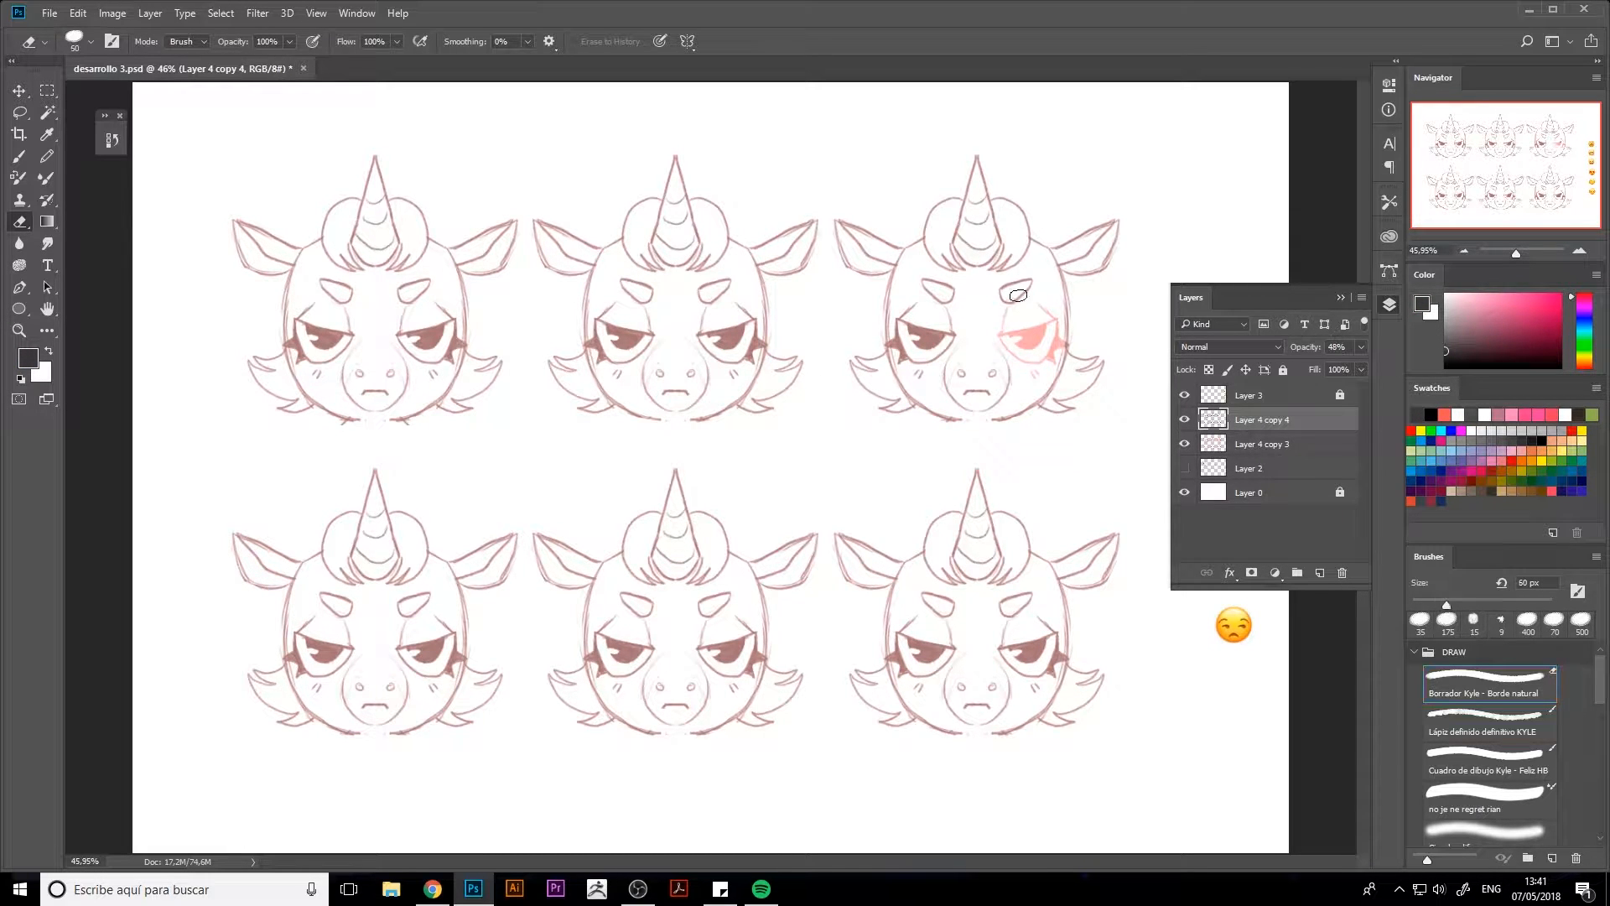
key(bracketright)
drag(1013, 295, 1029, 286)
drag(966, 392, 987, 390)
drag(927, 287, 944, 298)
mouse_move(937, 334)
mouse_down()
mouse_move(931, 357)
mouse_move(911, 327)
mouse_move(902, 347)
mouse_up()
Erase the facial features of the middle and left heads in the top row so only the red guide remains there
drag(705, 318, 755, 354)
click(1390, 304)
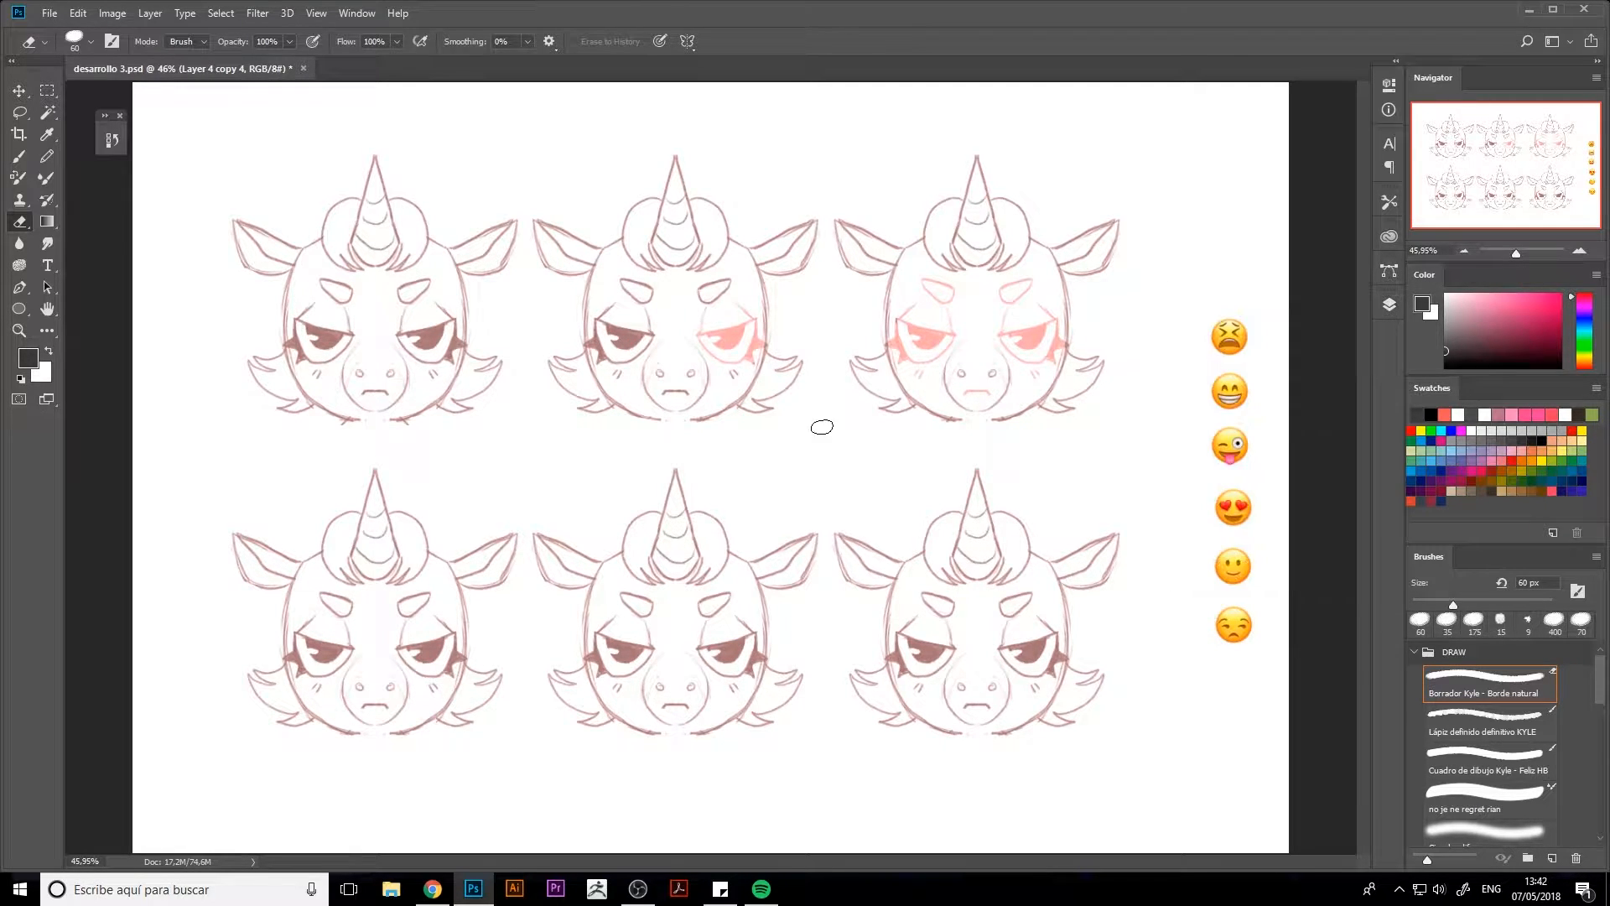
mouse_move(640, 339)
mouse_down()
mouse_move(612, 329)
mouse_move(594, 346)
mouse_up()
mouse_move(408, 341)
mouse_down()
mouse_move(449, 351)
mouse_move(432, 314)
mouse_move(397, 303)
mouse_up()
drag(628, 293, 658, 298)
drag(701, 295, 728, 290)
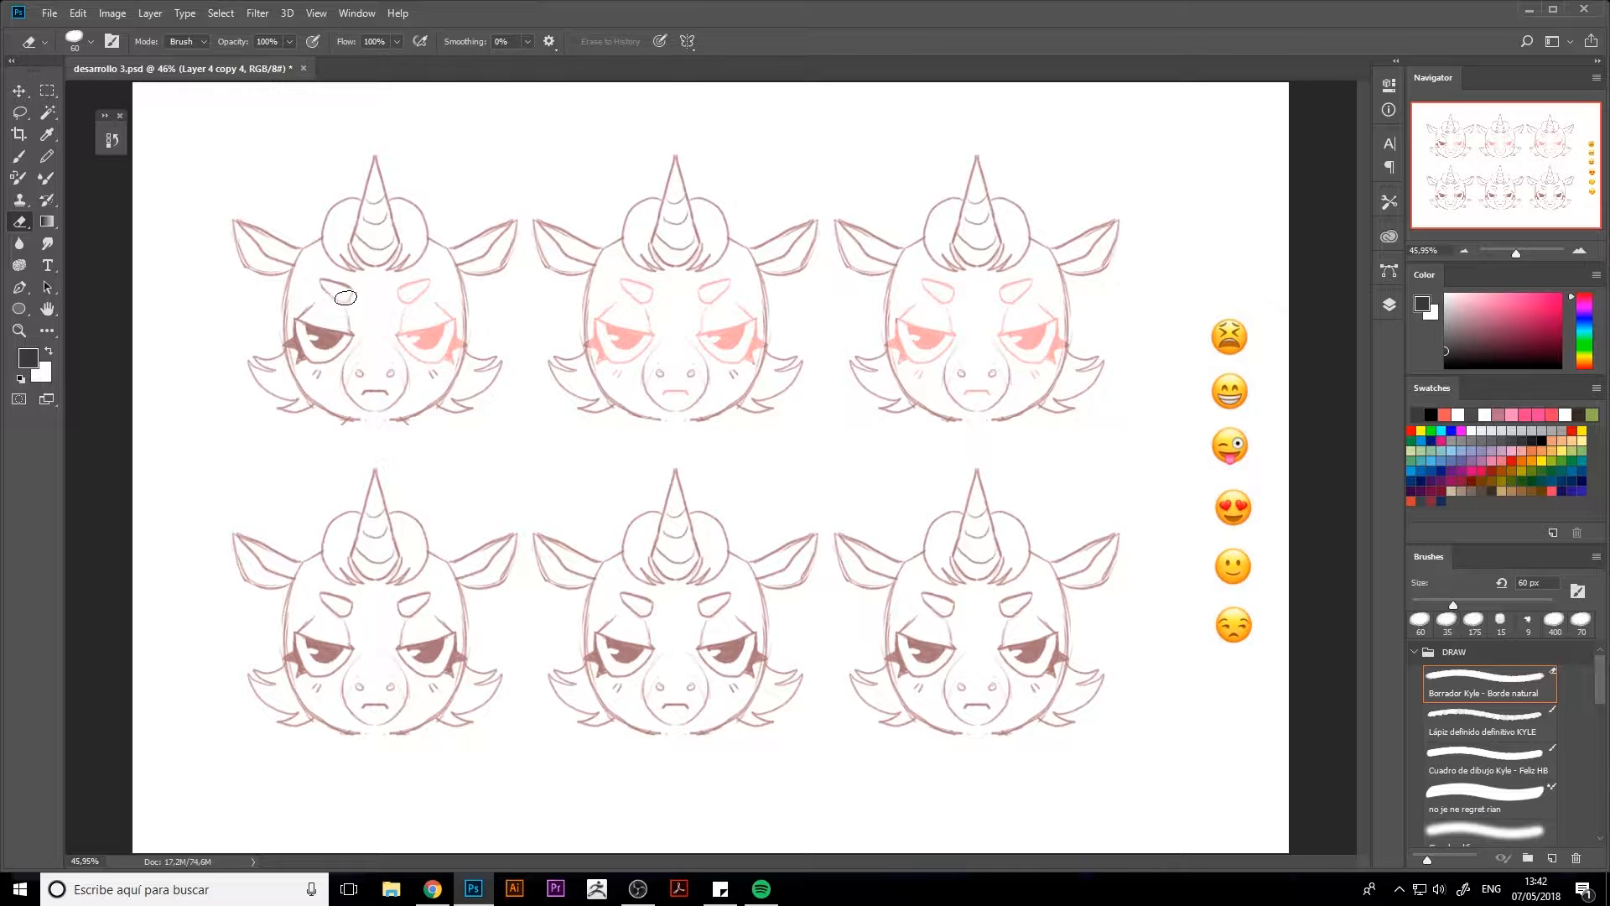
mouse_move(346, 297)
mouse_down()
mouse_move(329, 337)
mouse_move(299, 343)
mouse_up()
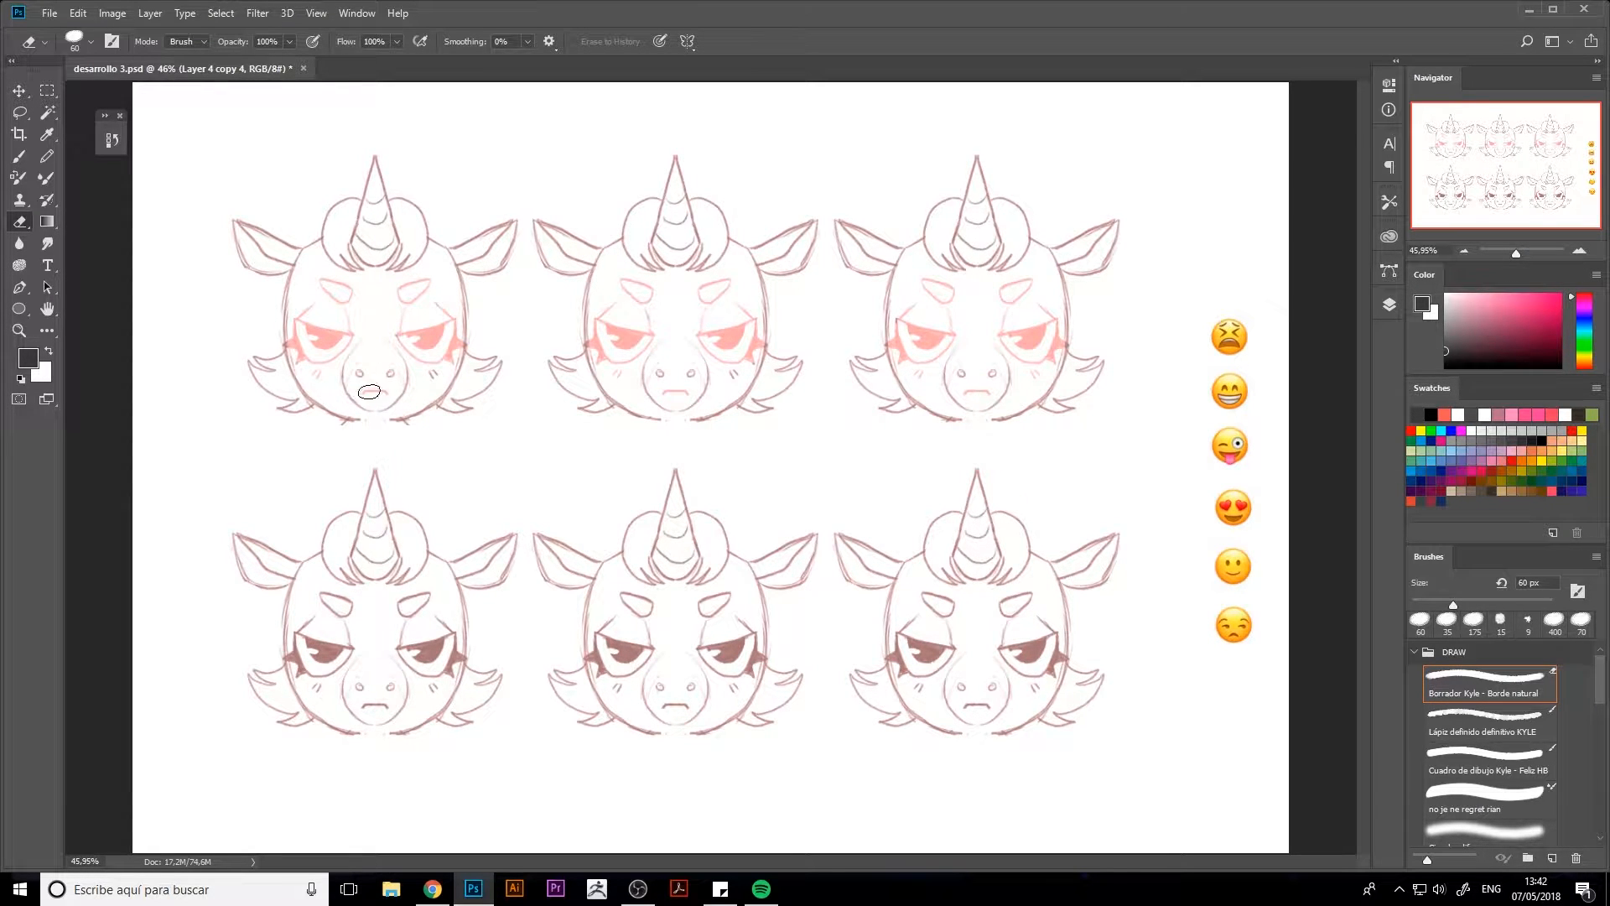
Erase the bottom row's eyebrows, eyes and mouths, keeping the dark eyes of the bottom-right head
mouse_move(329, 602)
mouse_down()
mouse_move(447, 674)
mouse_move(442, 623)
mouse_up()
mouse_move(335, 645)
mouse_down()
mouse_move(299, 647)
mouse_move(319, 687)
mouse_up()
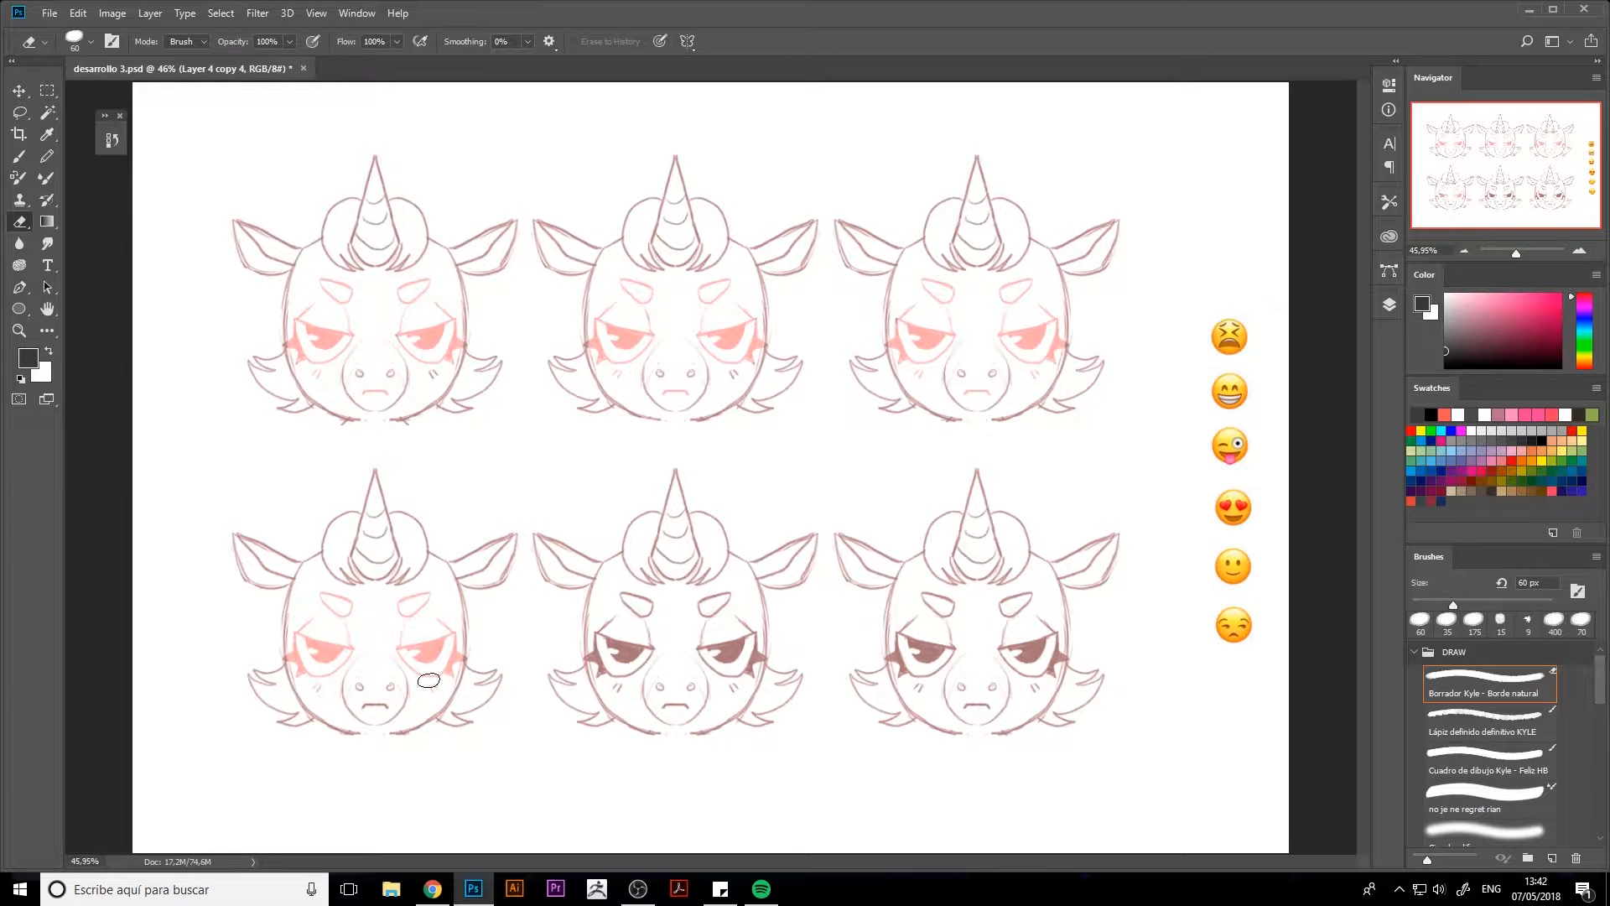
mouse_move(638, 644)
mouse_down()
mouse_move(636, 602)
mouse_move(741, 676)
mouse_move(721, 618)
mouse_move(603, 657)
mouse_move(606, 673)
mouse_up()
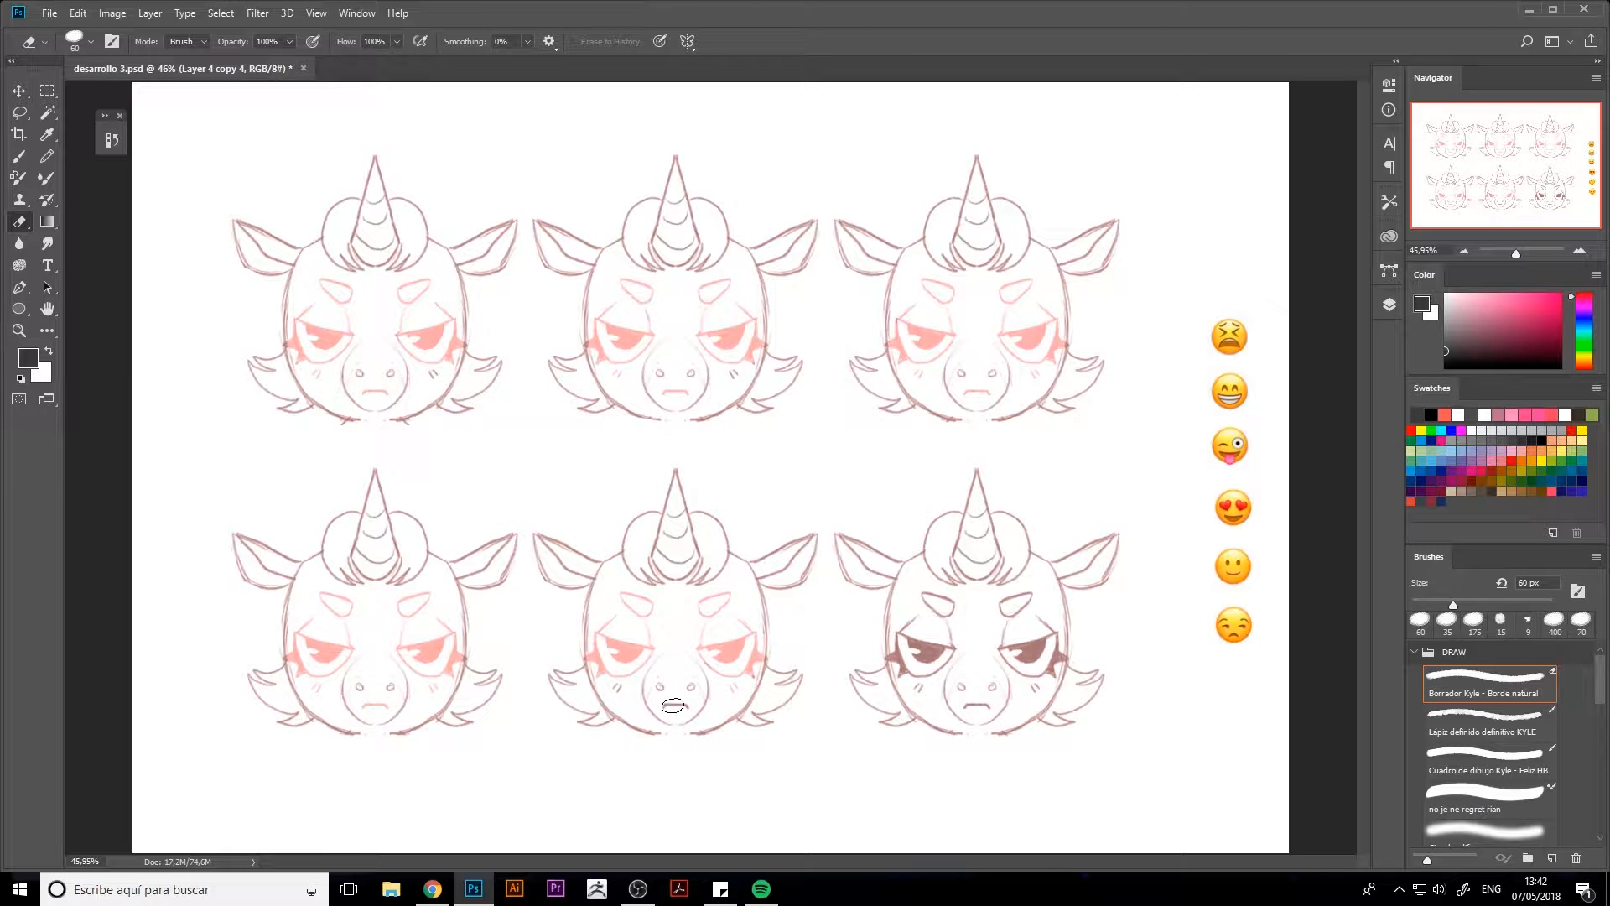
mouse_move(946, 605)
mouse_down()
mouse_move(927, 600)
mouse_move(1031, 597)
mouse_up()
drag(962, 706, 981, 705)
Switch to the brush and restore the upper heads layer's opacity to 100%
key(b)
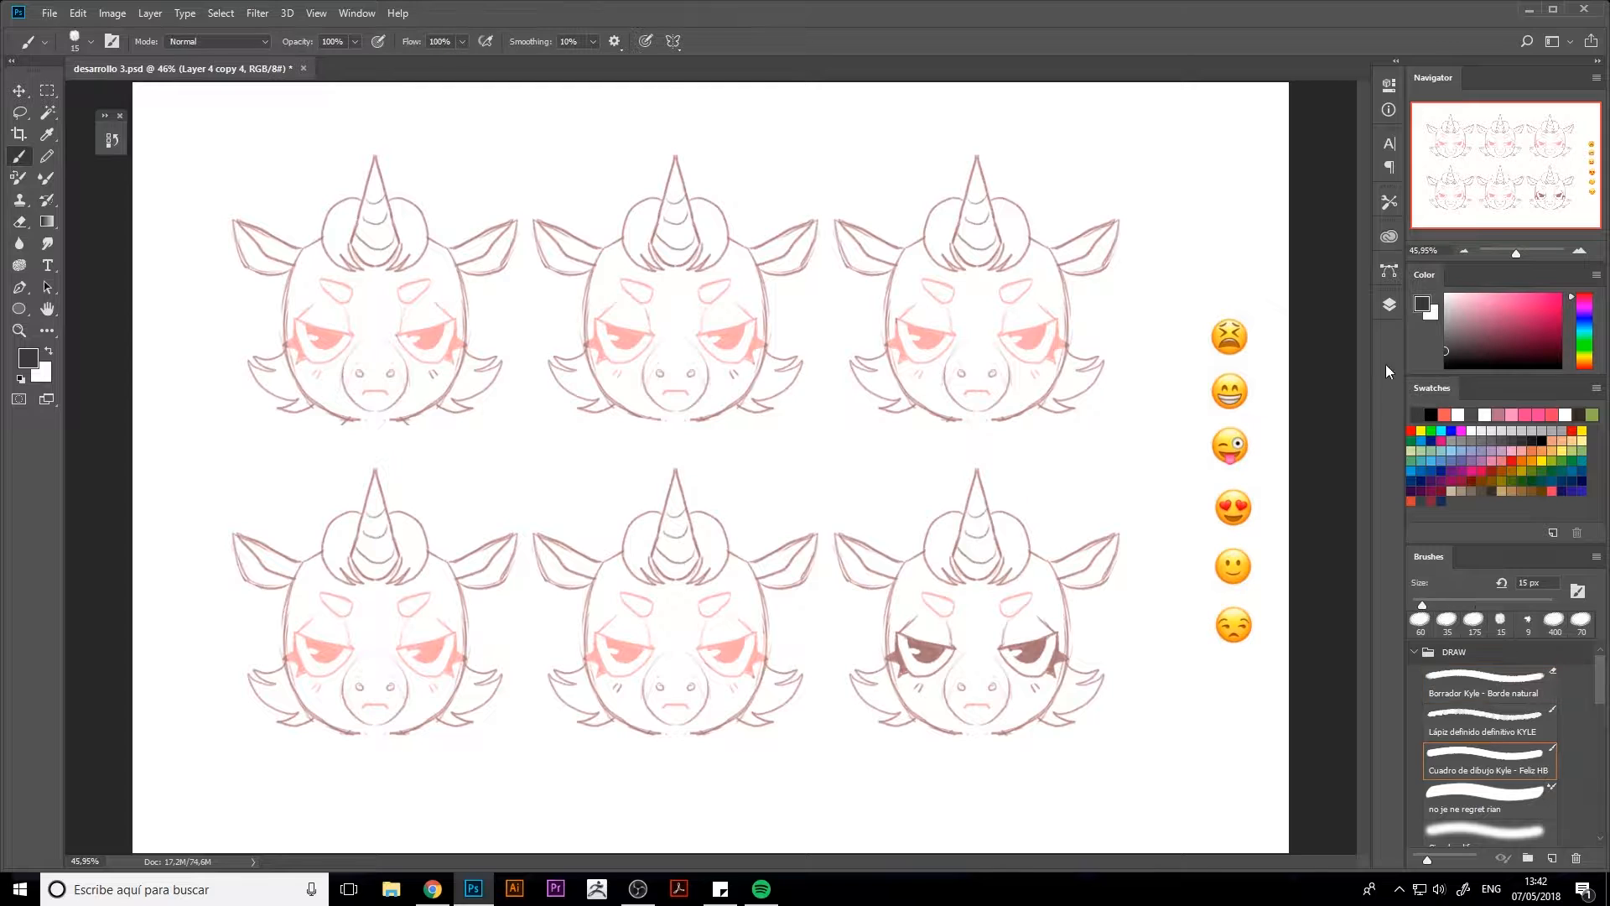
click(1388, 304)
drag(1342, 363, 1370, 359)
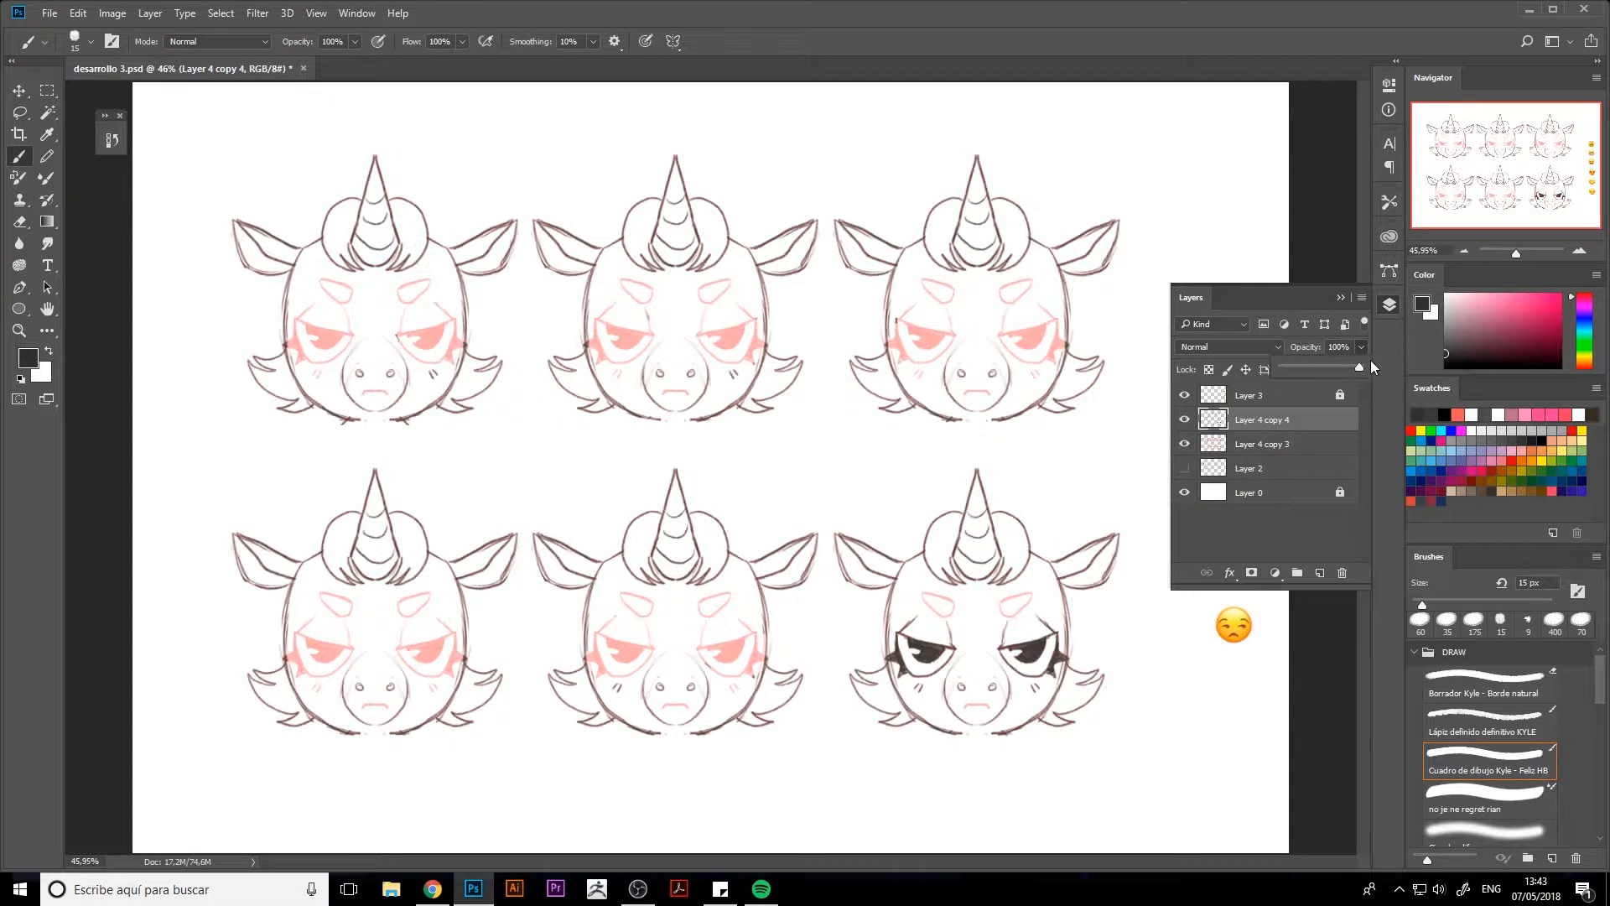
Close the gaps in the heads' chin outlines with the Lápiz definido definitivo KYLE brush
drag(957, 420, 1002, 418)
key(ctrl+z)
click(1490, 723)
key(bracketright)
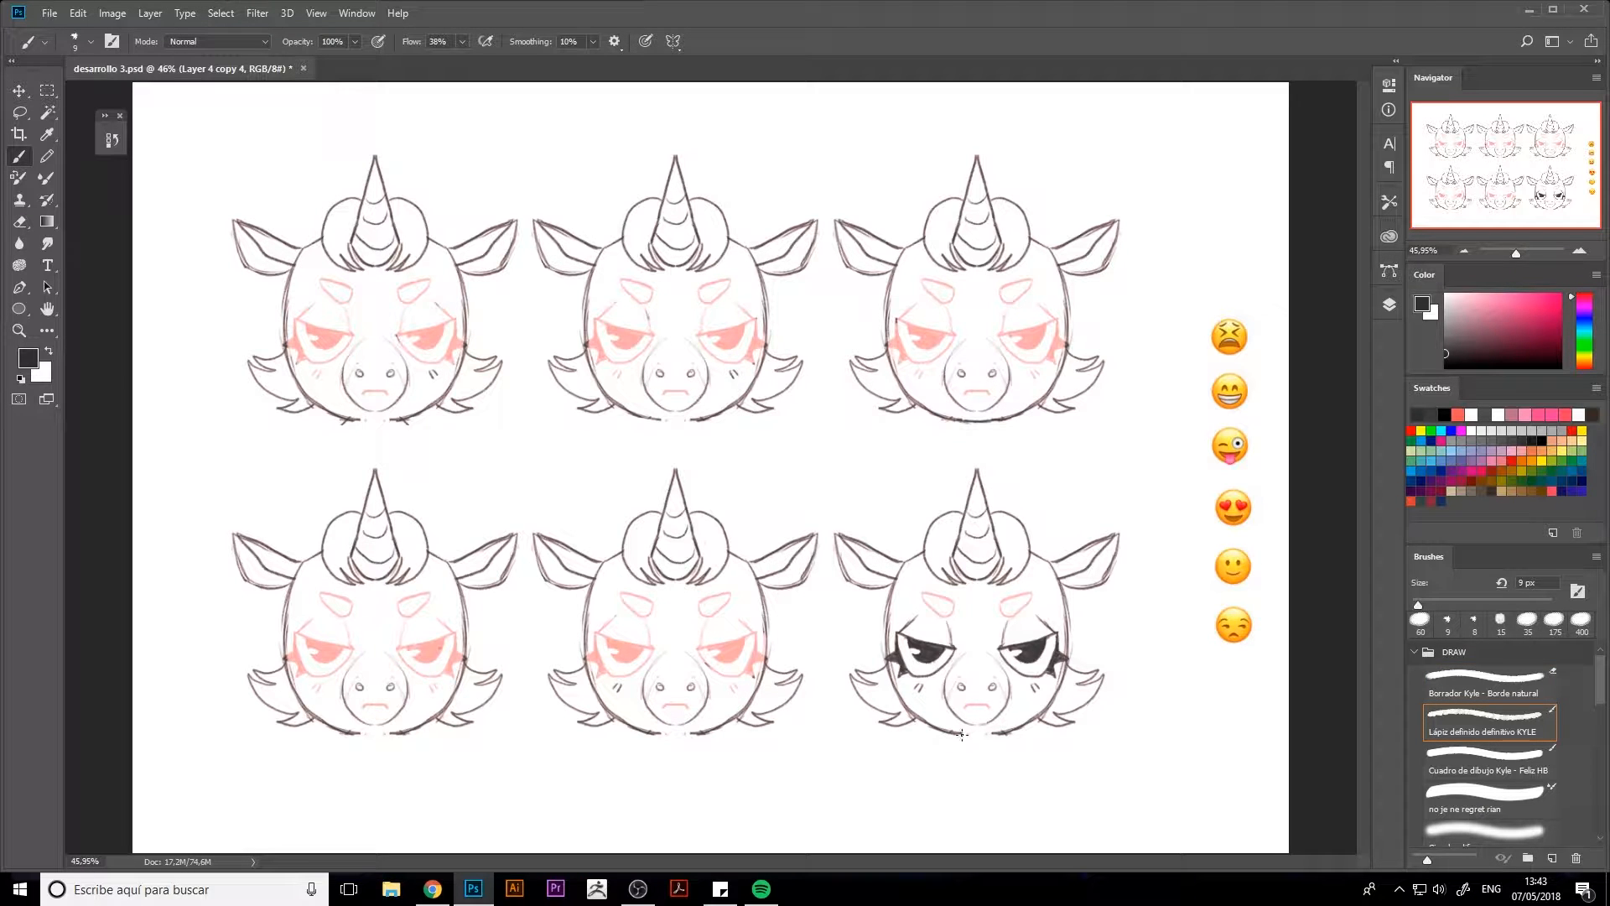
drag(956, 732, 1009, 730)
key(e)
key(b)
mouse_move(351, 418)
mouse_down()
mouse_move(405, 426)
mouse_move(373, 431)
mouse_up()
key(e)
key(b)
drag(654, 420, 693, 420)
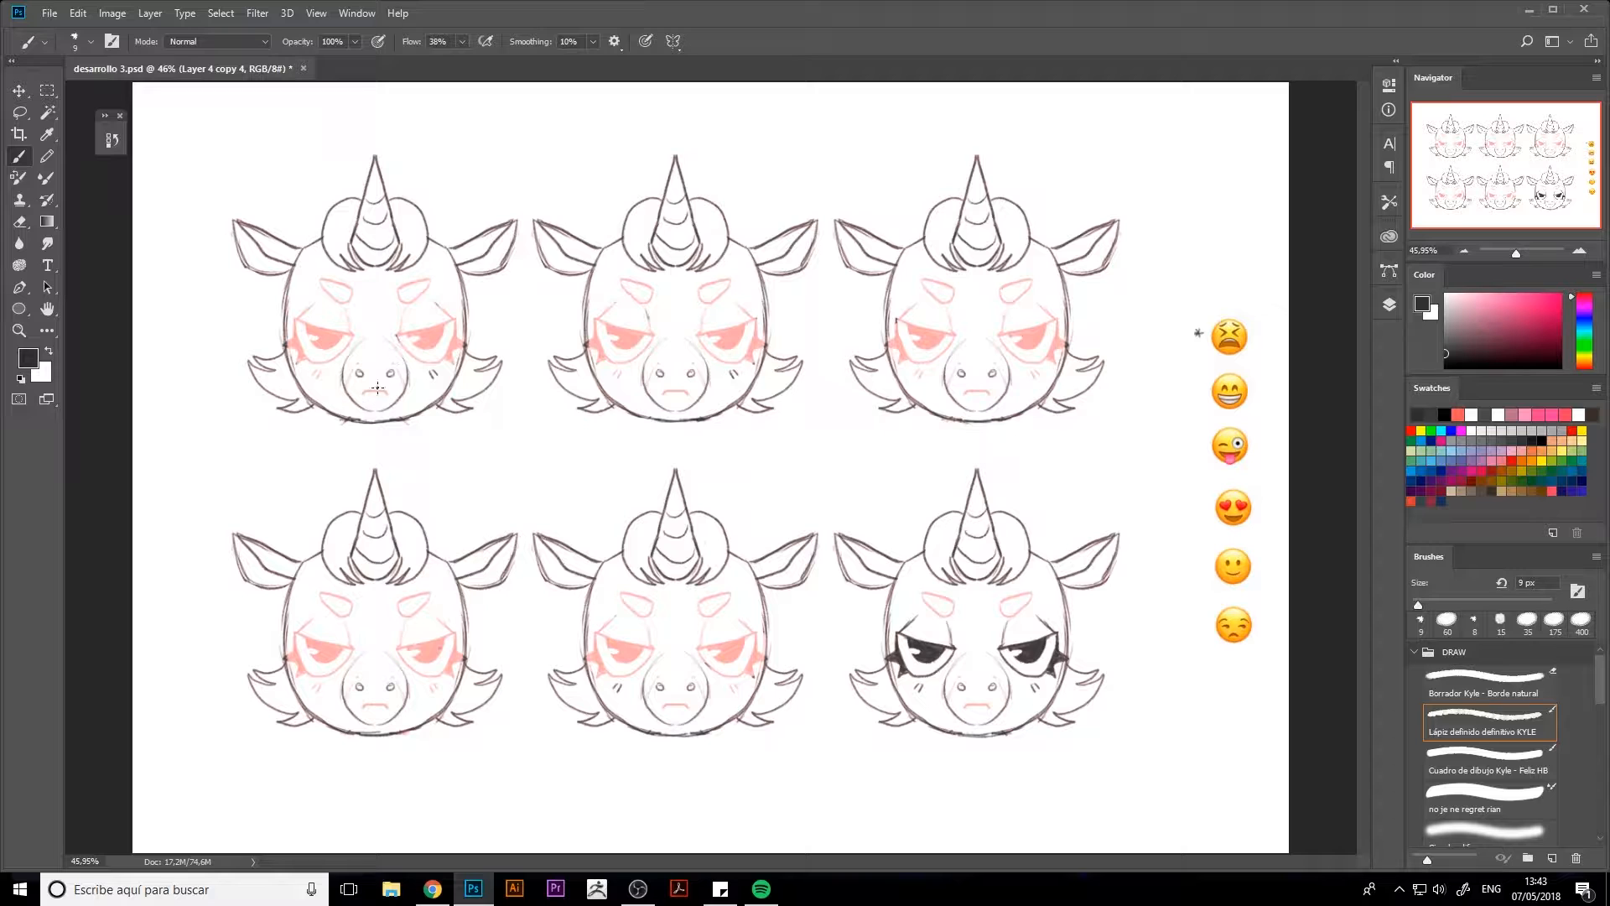
Draw a downturned open mouth on the top-left head
drag(359, 393, 390, 395)
mouse_move(391, 295)
mouse_down()
mouse_move(423, 307)
mouse_move(390, 306)
mouse_up()
key(ctrl+alt+z)
key(ctrl+alt+z)
drag(391, 302, 428, 306)
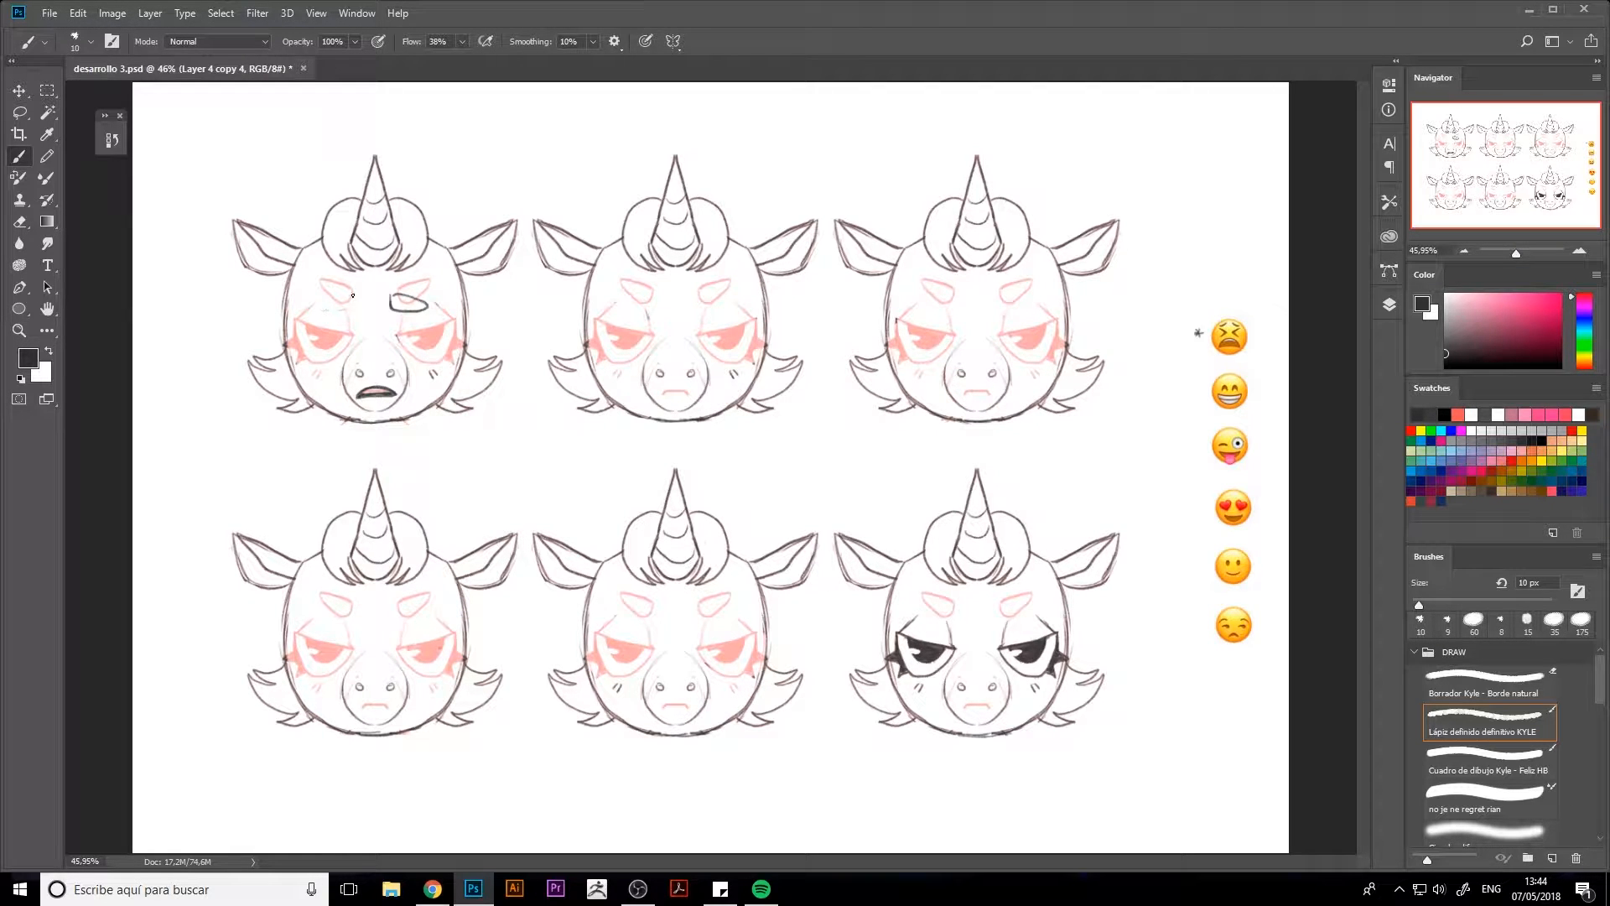
key(ctrl+alt+z)
key(ctrl+alt+z)
mouse_move(395, 292)
mouse_down()
mouse_move(416, 311)
mouse_move(394, 291)
mouse_up()
key(ctrl+alt+z)
mouse_move(327, 302)
mouse_down()
mouse_move(353, 290)
mouse_move(357, 312)
mouse_up()
key(ctrl+alt+z)
key(ctrl+alt+z)
key(ctrl+alt+z)
Add a vertical paint symmetry axis and fit it to the centre line of the top-left head
click(672, 41)
click(694, 100)
drag(711, 325, 377, 291)
drag(376, 720, 376, 440)
mouse_move(377, 253)
mouse_down()
mouse_move(324, 304)
mouse_move(353, 313)
mouse_move(359, 298)
mouse_move(348, 336)
mouse_move(306, 351)
mouse_move(296, 324)
mouse_move(352, 337)
mouse_move(306, 353)
mouse_move(298, 324)
mouse_move(350, 341)
mouse_move(326, 320)
mouse_move(346, 337)
mouse_move(309, 349)
mouse_move(352, 330)
mouse_move(339, 333)
mouse_up()
key(Return)
Draw mirrored slanted eyebrows and squeezed-shut eyes on the top-left head with the Feliz HB brush, and reshape its open mouth
key(ctrl+z)
key(ctrl+z)
click(1484, 758)
key(e)
key(b)
key(e)
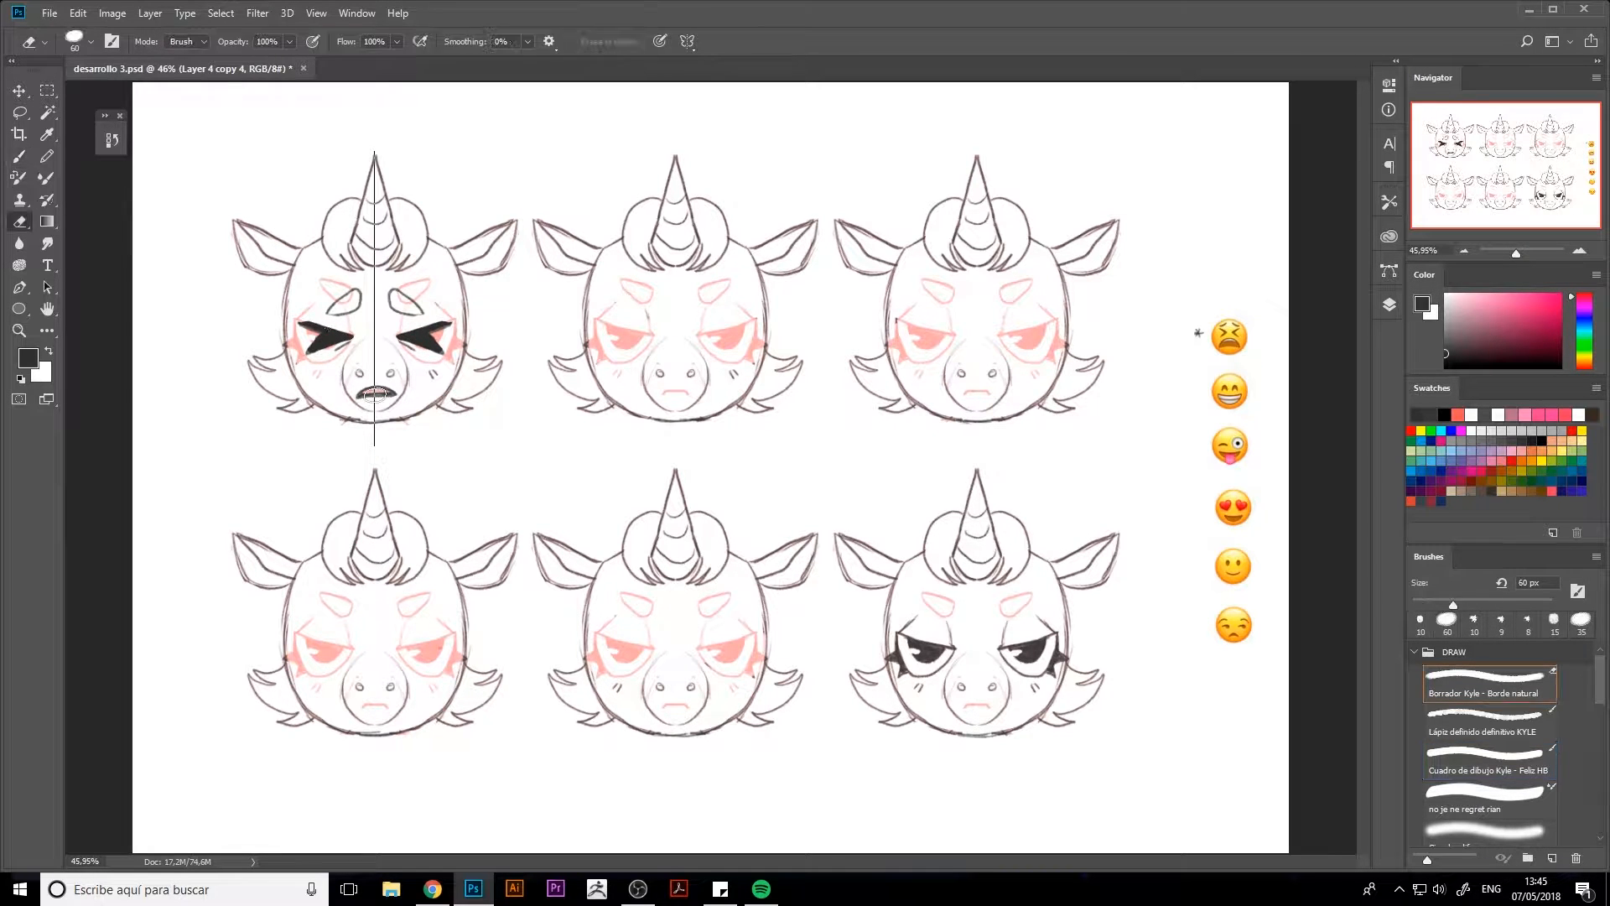
drag(378, 390, 370, 391)
key(b)
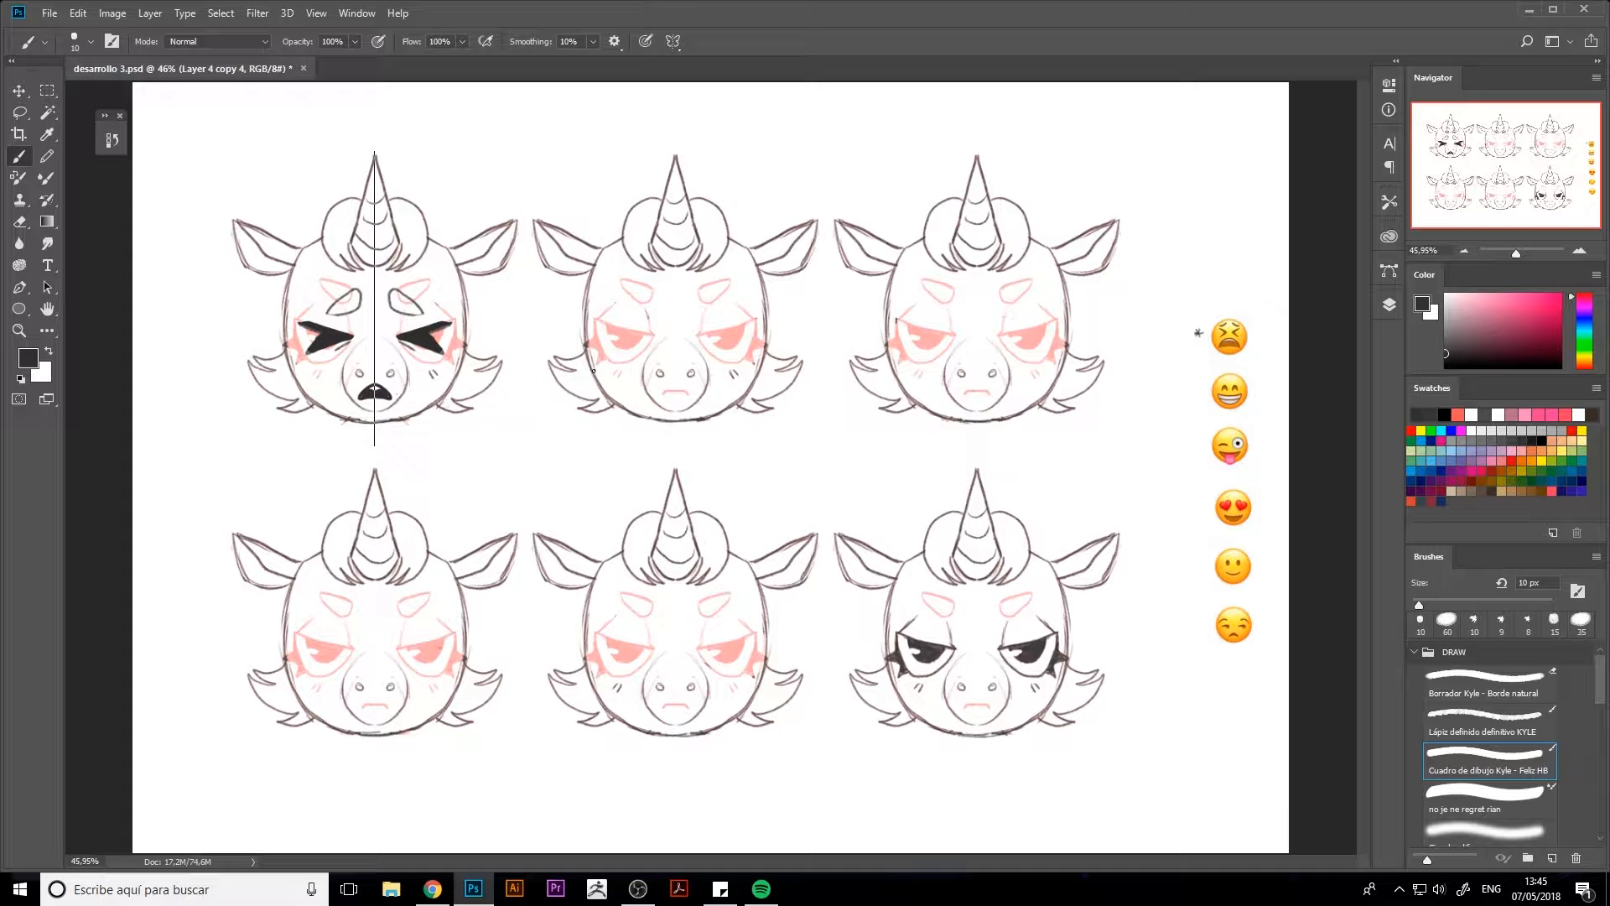
Move the vertical symmetry axis to the centre of the top-middle head
click(672, 41)
click(376, 180)
click(673, 41)
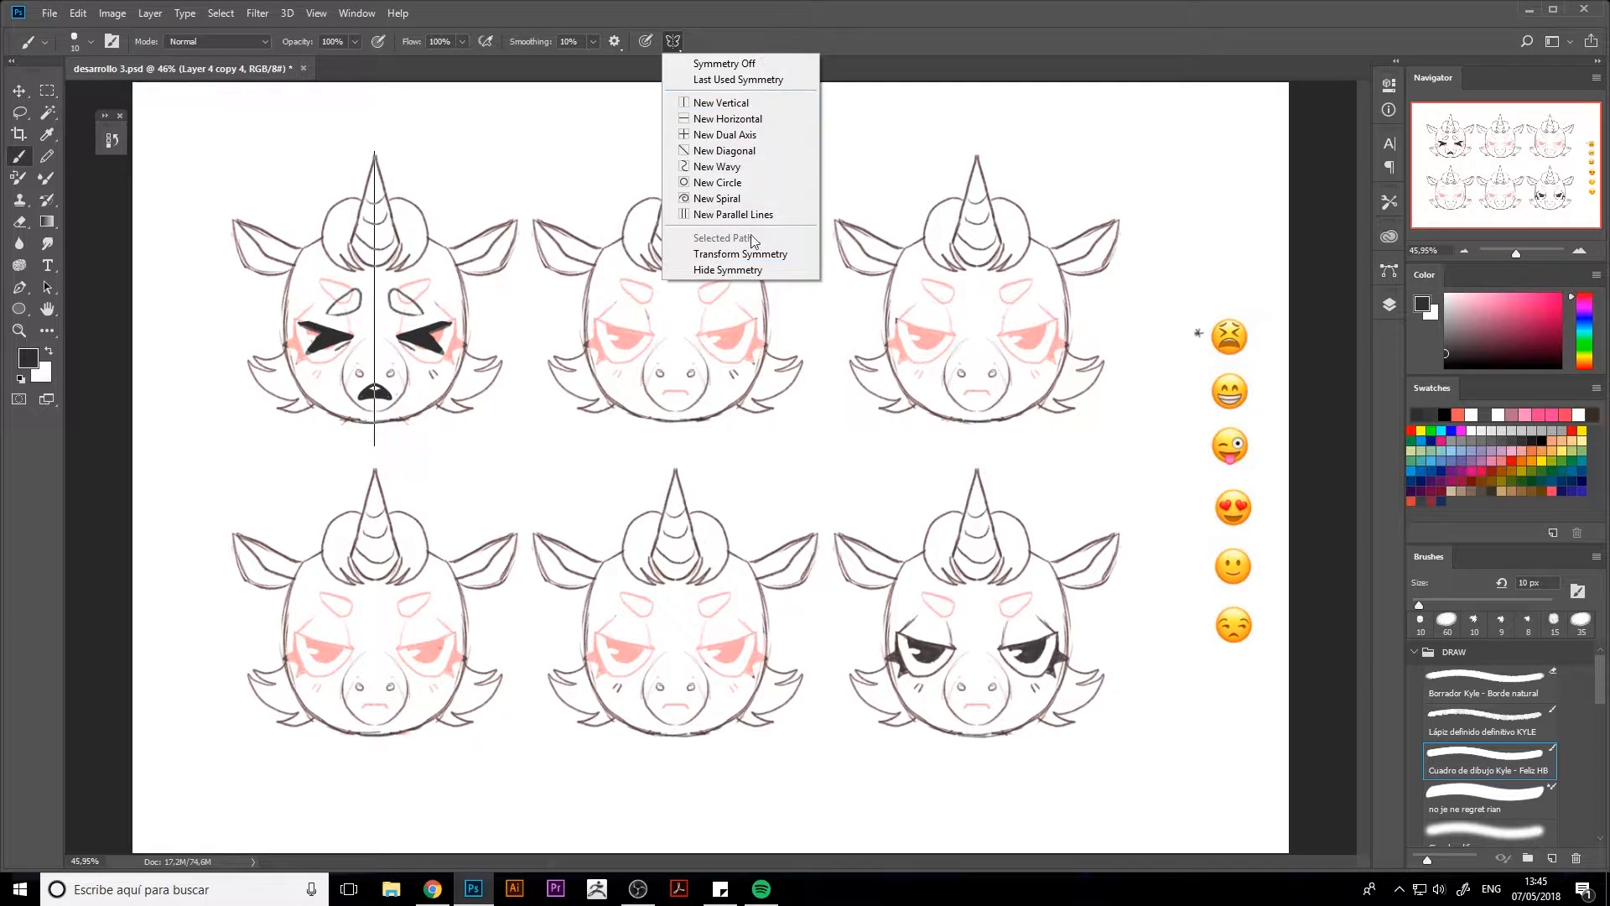
click(739, 253)
drag(375, 251, 676, 253)
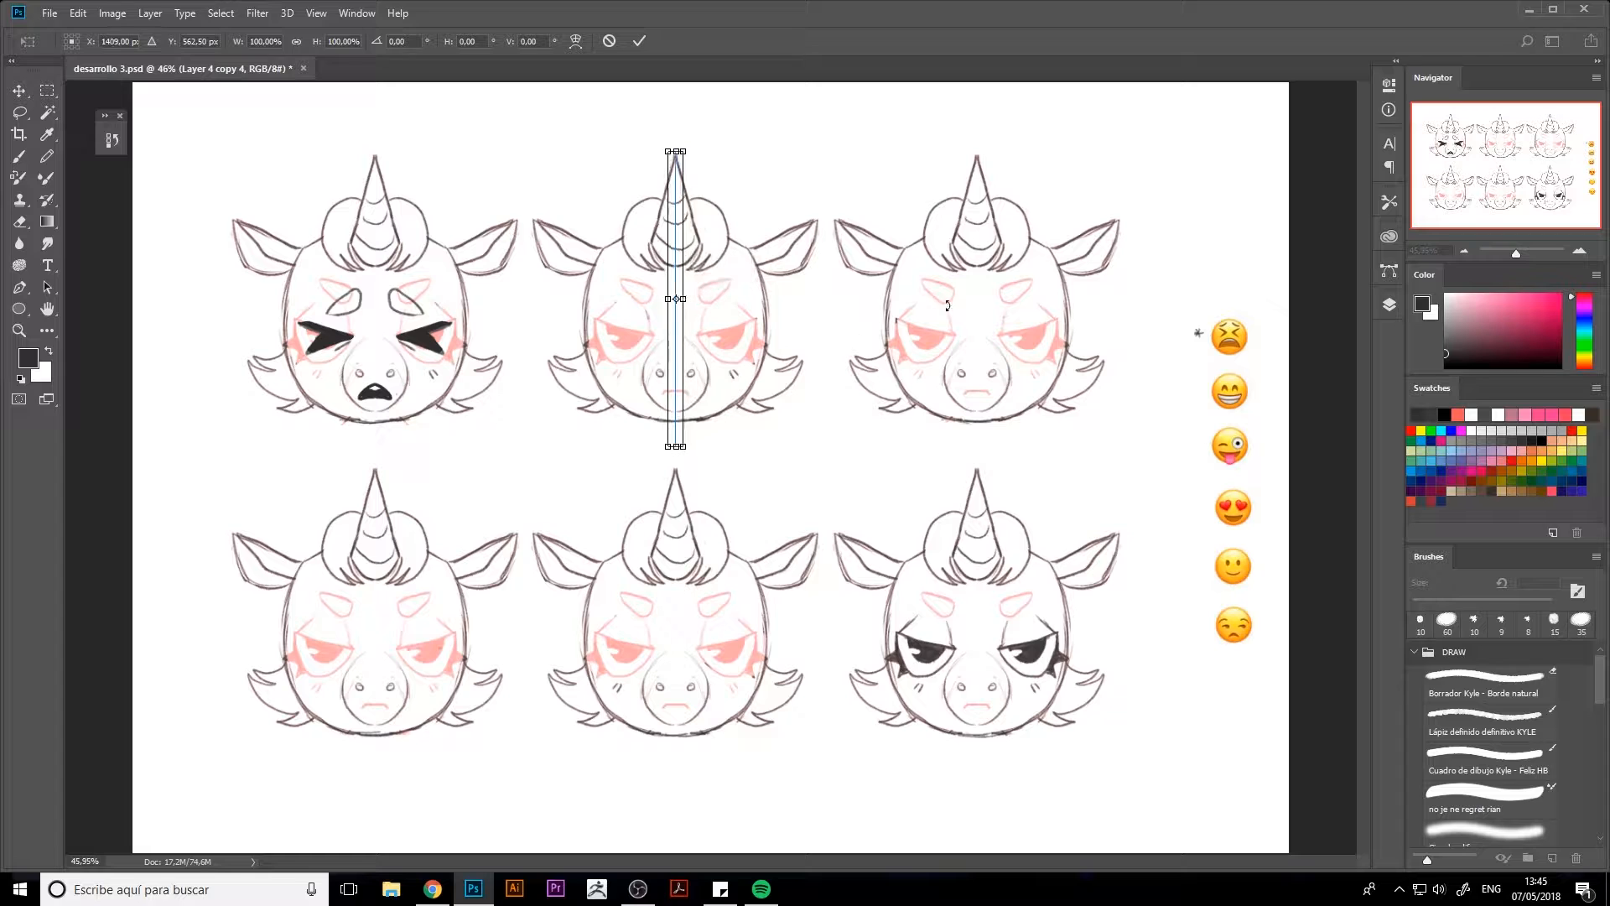
key(Return)
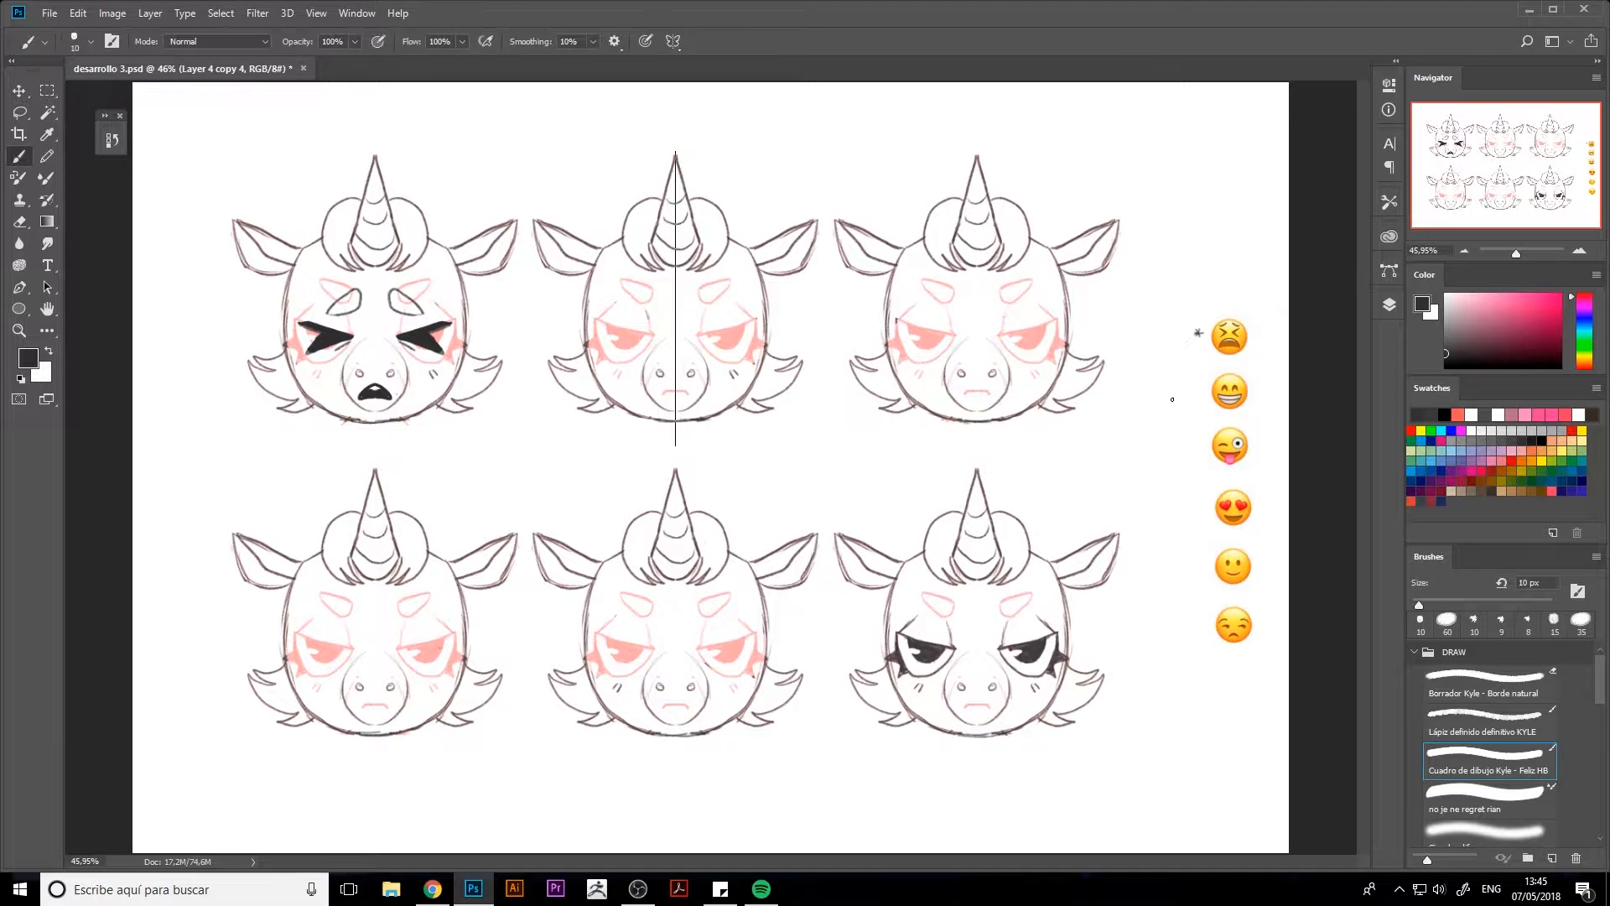
Erase the stray mirrored mark beside the heads and the scribbles next to the top emojis
key(e)
click(157, 390)
click(1199, 331)
key(b)
Draw mirrored arched eyebrows, closed lashed eyes and a wide toothy grin on the top-middle head
mouse_move(597, 334)
mouse_down()
mouse_move(648, 336)
mouse_move(600, 332)
mouse_move(645, 340)
mouse_move(613, 329)
mouse_move(635, 333)
mouse_move(638, 291)
mouse_move(655, 284)
mouse_move(637, 321)
mouse_up()
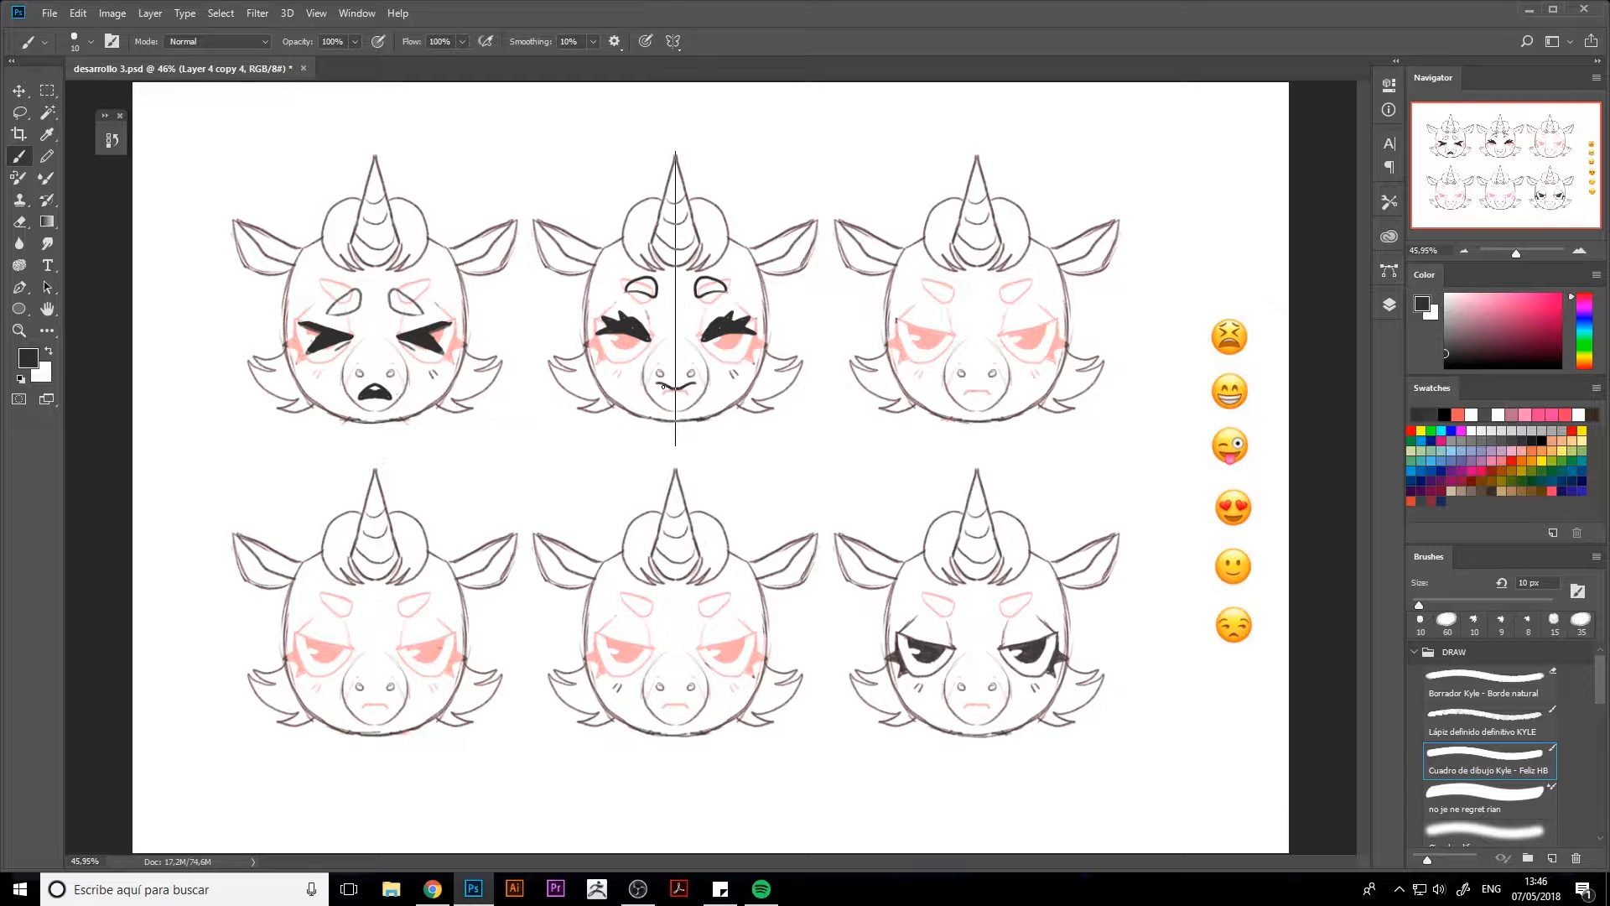
drag(661, 387, 675, 402)
key(ctrl+alt+z)
key(ctrl+alt+z)
key(ctrl+z)
key(ctrl+z)
drag(616, 358, 977, 340)
Move the vertical symmetry axis to the centre of the top-right head
click(673, 41)
click(729, 255)
key(Return)
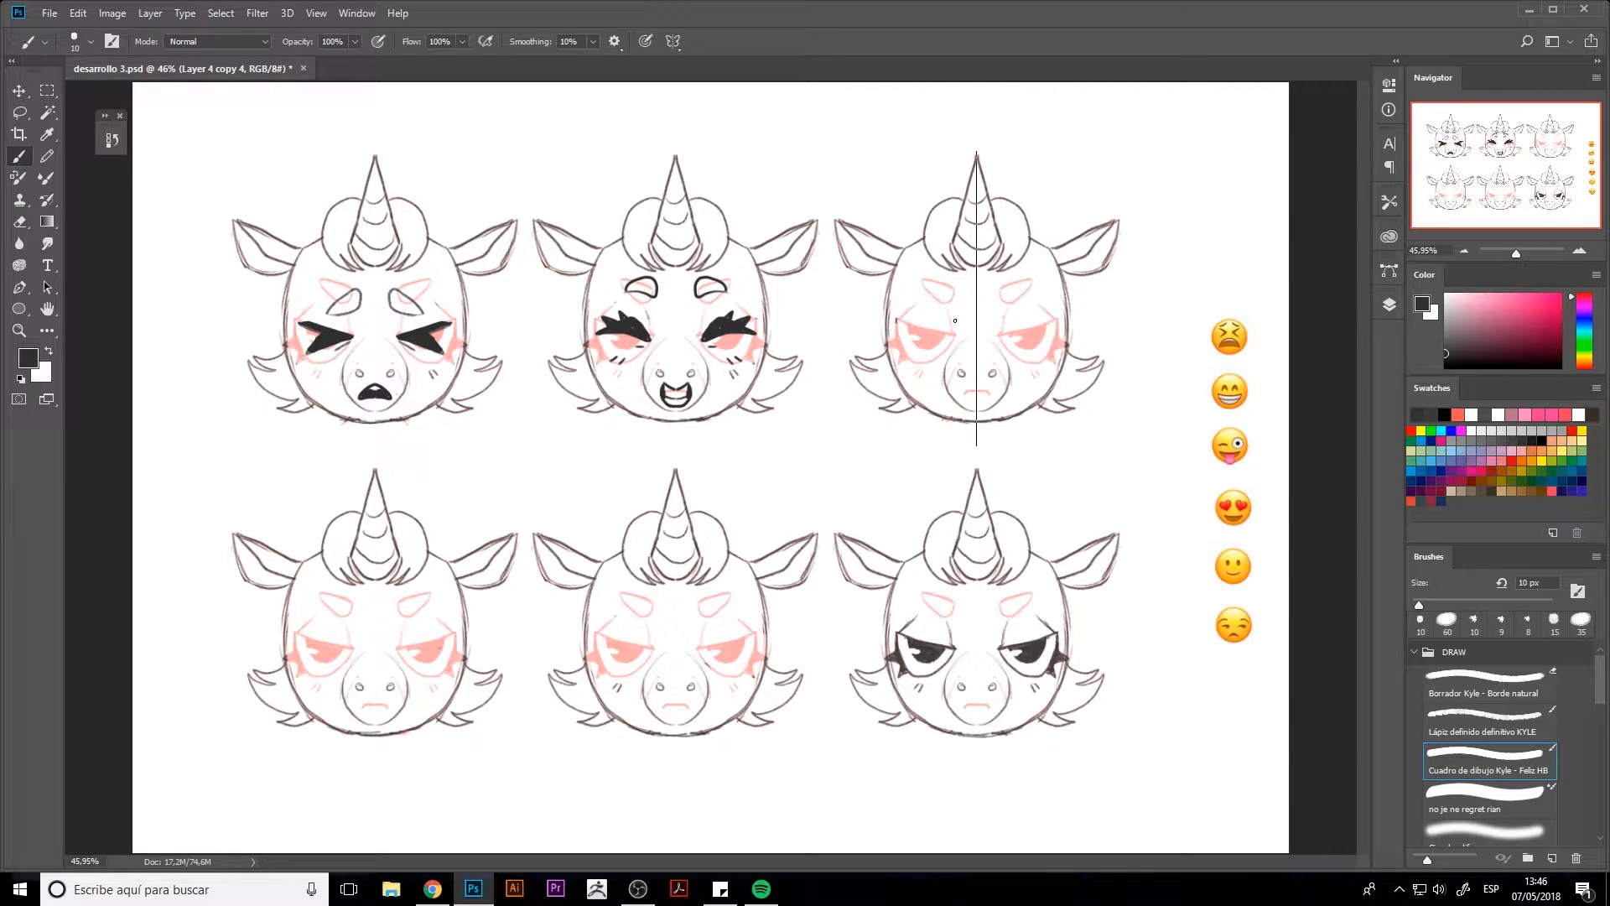
Draw a mirrored open mouth with its tongue out and raised eyebrows on the top-right head
drag(957, 383, 977, 410)
key(ctrl+z)
key(ctrl+z)
key(ctrl+z)
key(ctrl+z)
mouse_move(1012, 282)
mouse_down()
mouse_move(998, 293)
mouse_move(1034, 287)
mouse_move(1014, 278)
mouse_up()
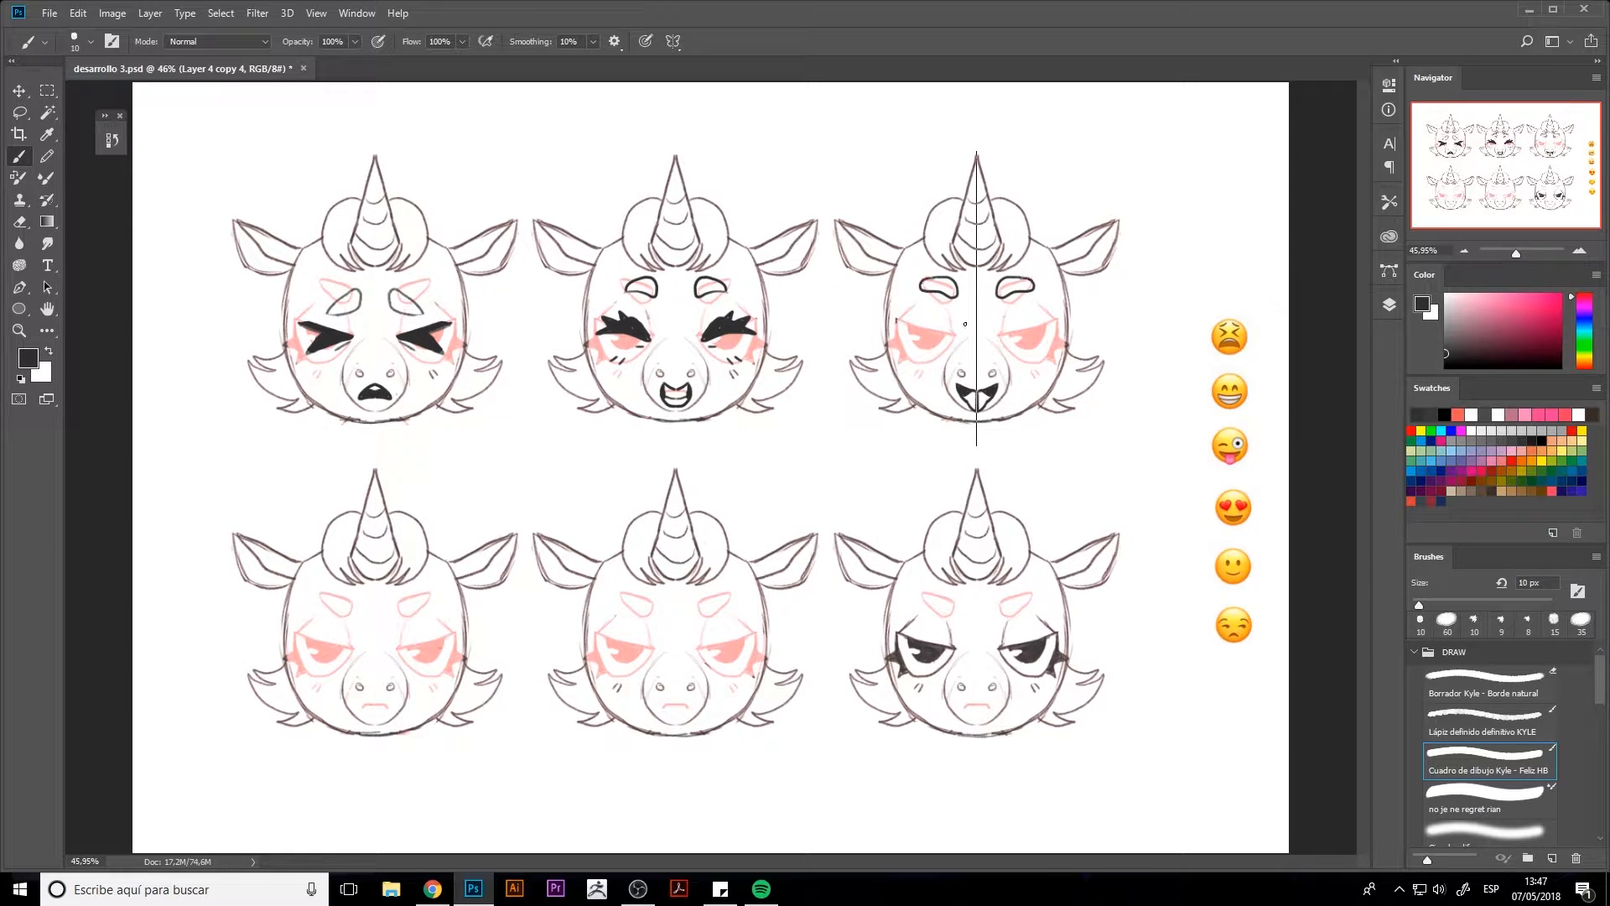
Turn off the paint symmetry
click(672, 41)
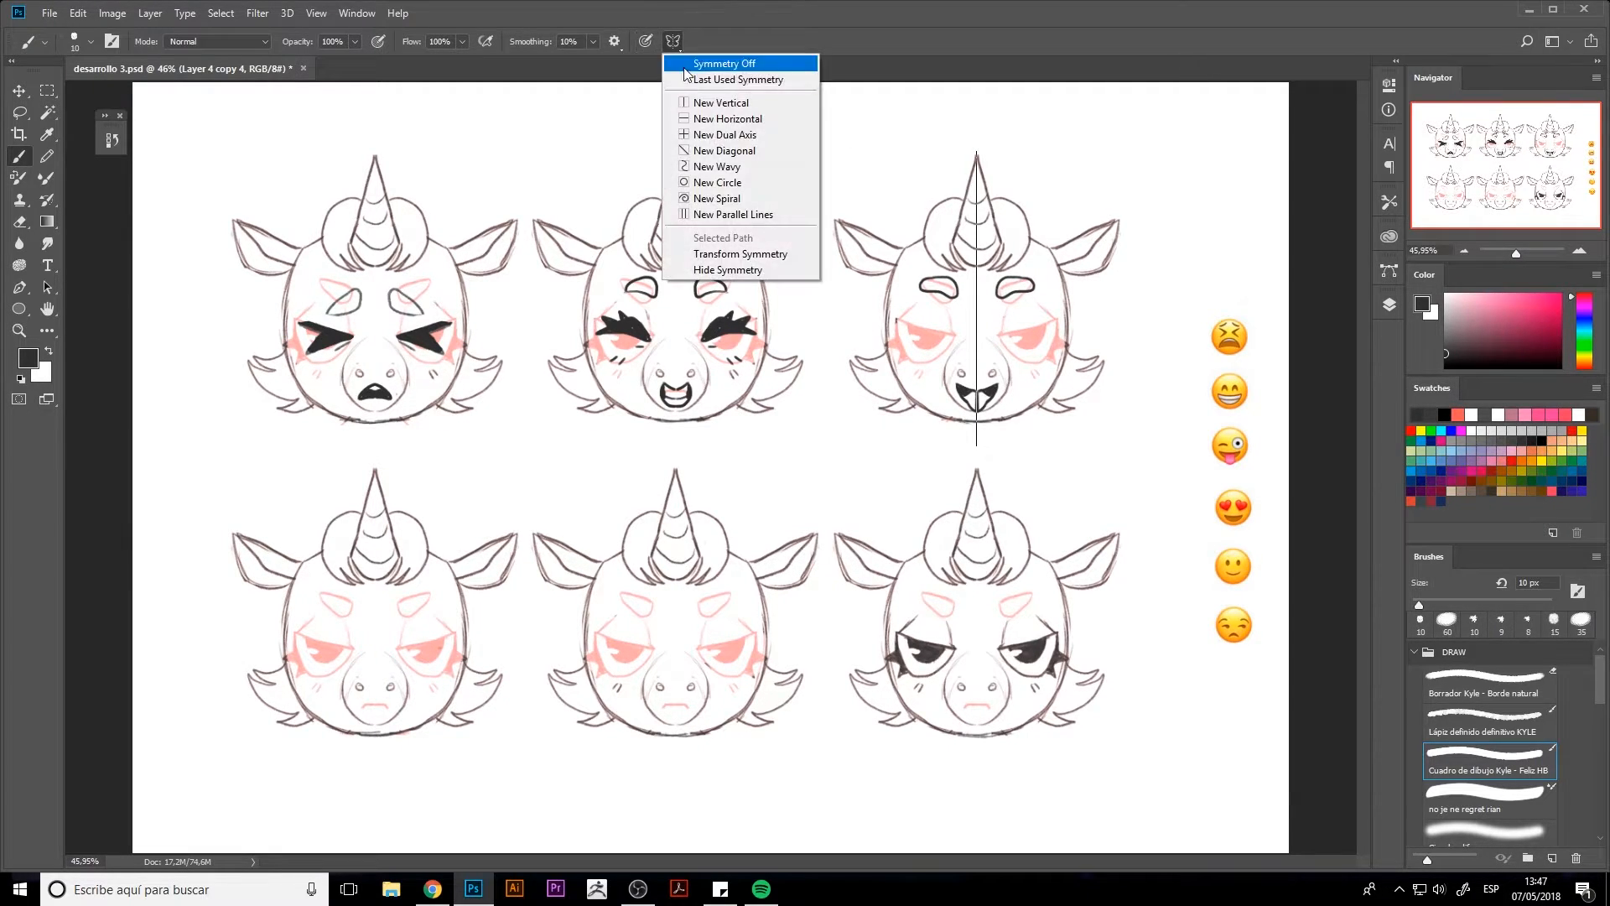
click(738, 63)
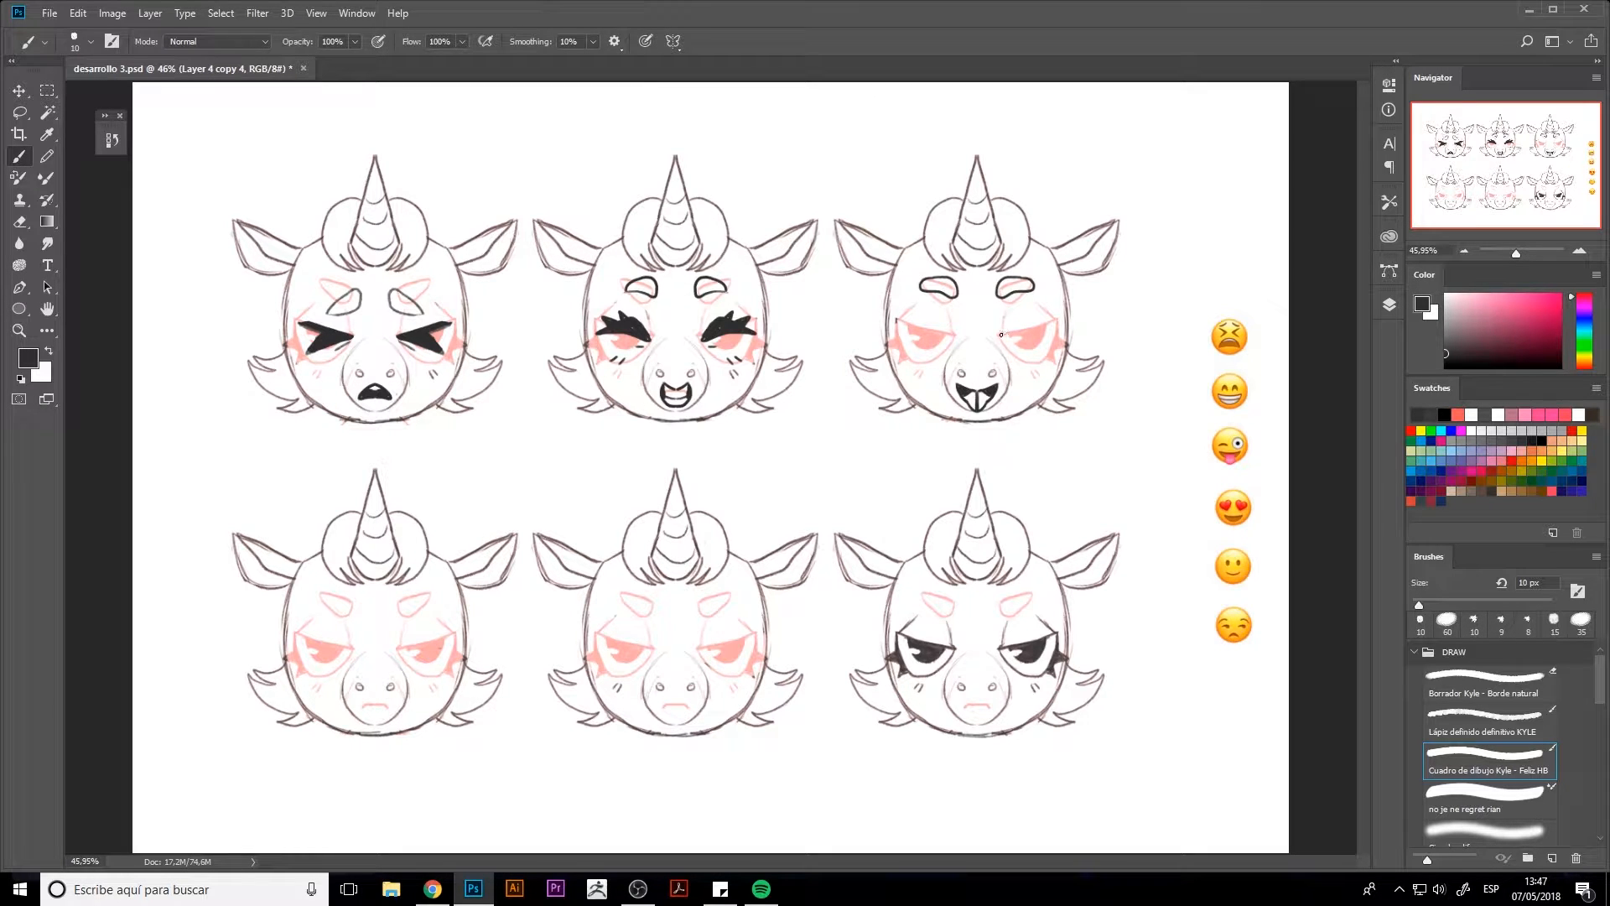
mouse_move(1019, 317)
mouse_down()
mouse_move(1061, 320)
mouse_move(1008, 350)
mouse_move(1032, 359)
mouse_up()
key(ctrl+alt+z)
key(ctrl+alt+z)
mouse_move(1014, 322)
mouse_down()
mouse_move(1009, 349)
mouse_move(1059, 348)
mouse_move(1061, 322)
mouse_up()
key(ctrl+z)
mouse_move(593, 42)
mouse_down()
mouse_move(638, 48)
mouse_move(600, 37)
mouse_up()
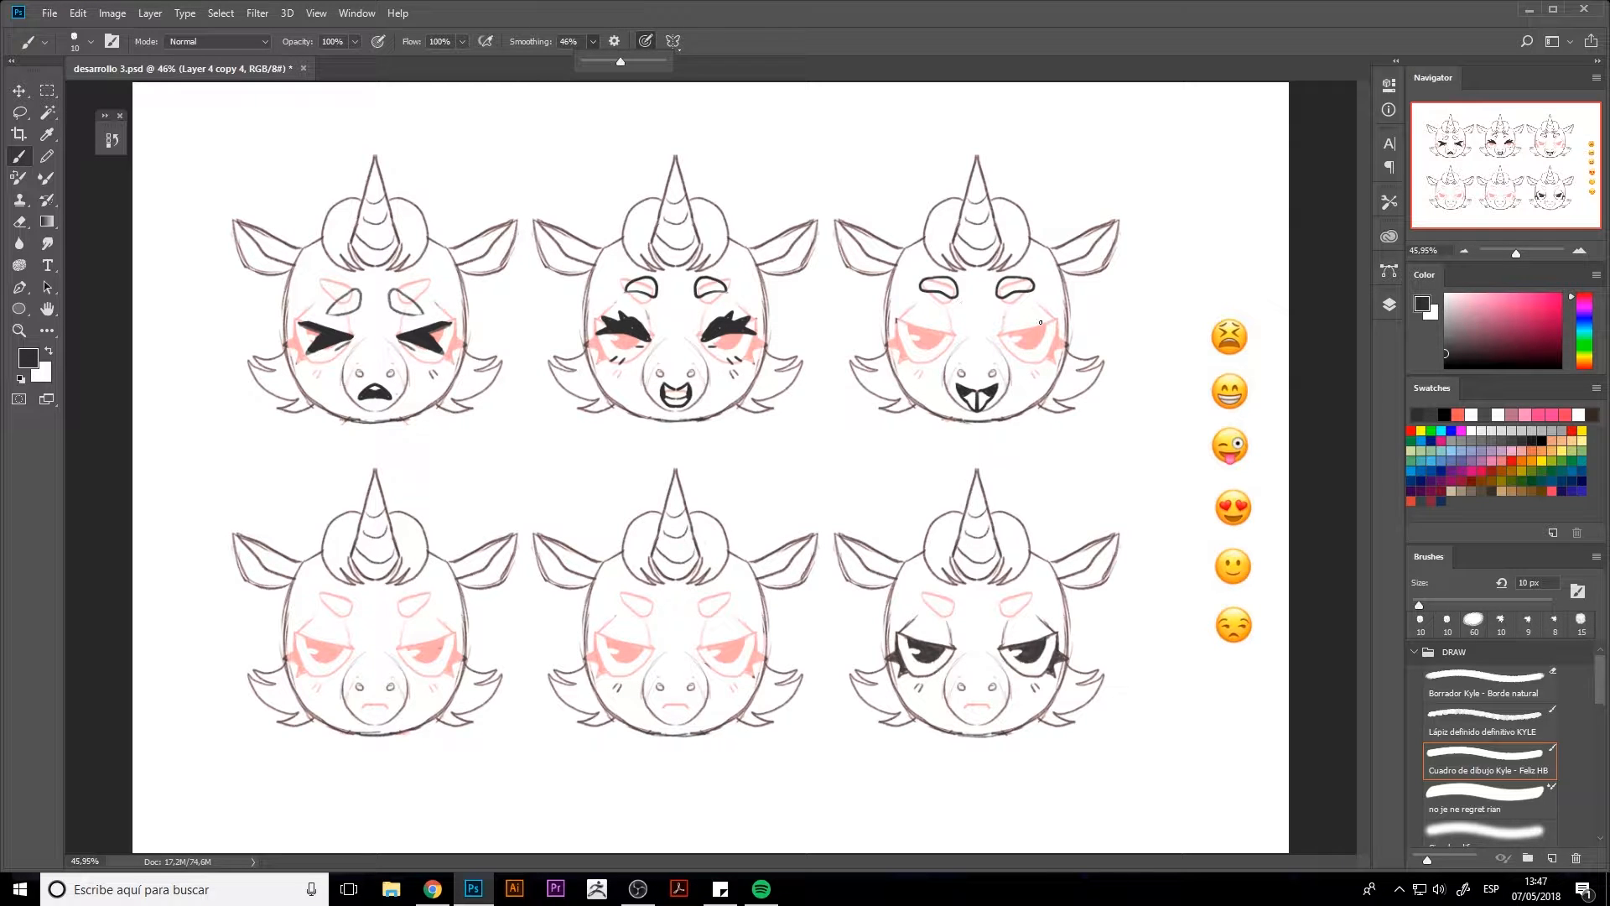
mouse_move(1056, 320)
mouse_down()
mouse_move(1009, 302)
mouse_move(1000, 325)
mouse_move(1003, 352)
mouse_move(1044, 364)
mouse_move(1058, 318)
mouse_move(1061, 366)
mouse_move(1059, 350)
mouse_up()
key(ctrl+z)
key(ctrl+z)
key(ctrl+z)
Draw a round wide-open eye with pointed outer lashes on the right side of the top-right head
key(e)
key(b)
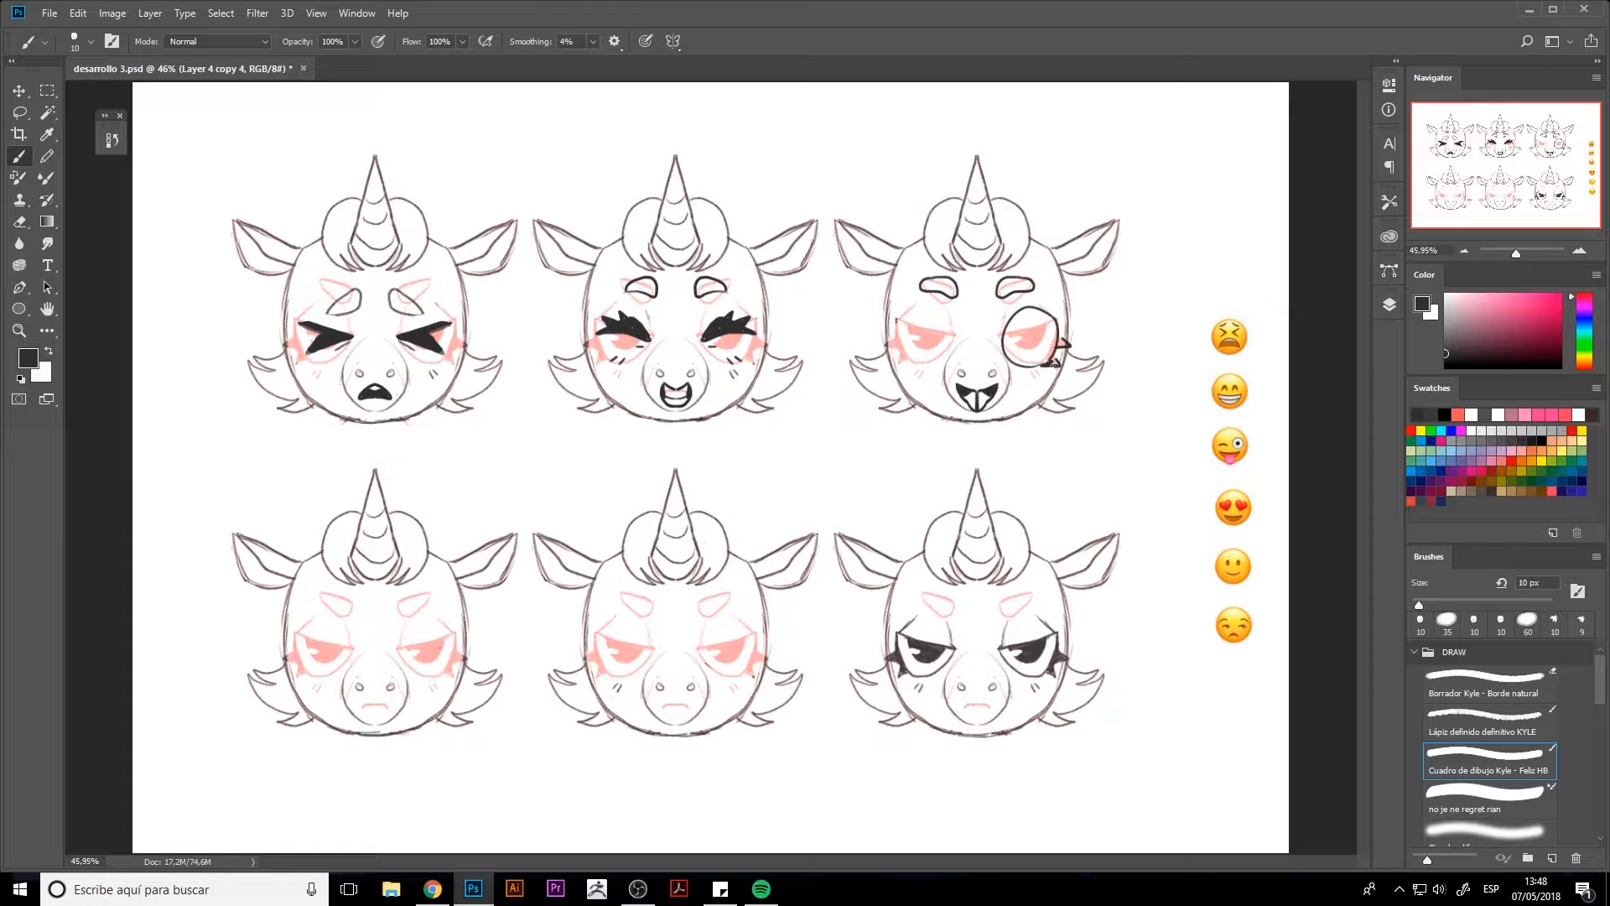
drag(1067, 344, 1062, 343)
Select a circular pupil area inside the top-right head's open eye and fill it with black
key(shift+m)
drag(1014, 319, 1053, 363)
key(alt+BackSpace)
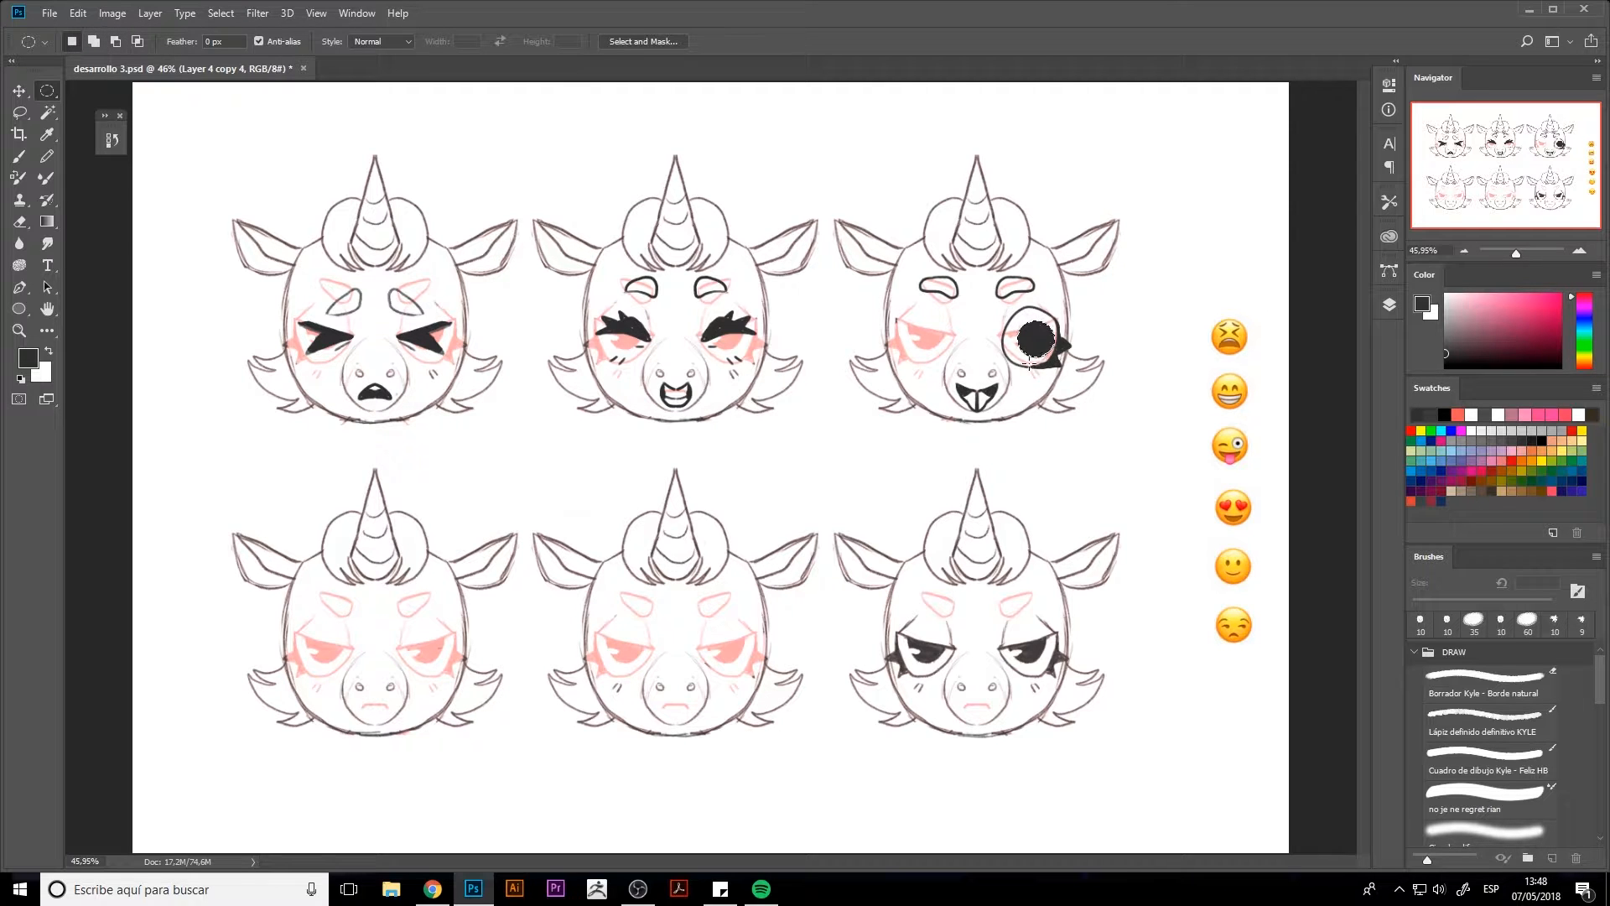
key(d)
key(alt+BackSpace)
Shift the black pupil up inside the open eye and erase a highlight in it
key(ctrl+t)
drag(1057, 359, 1032, 338)
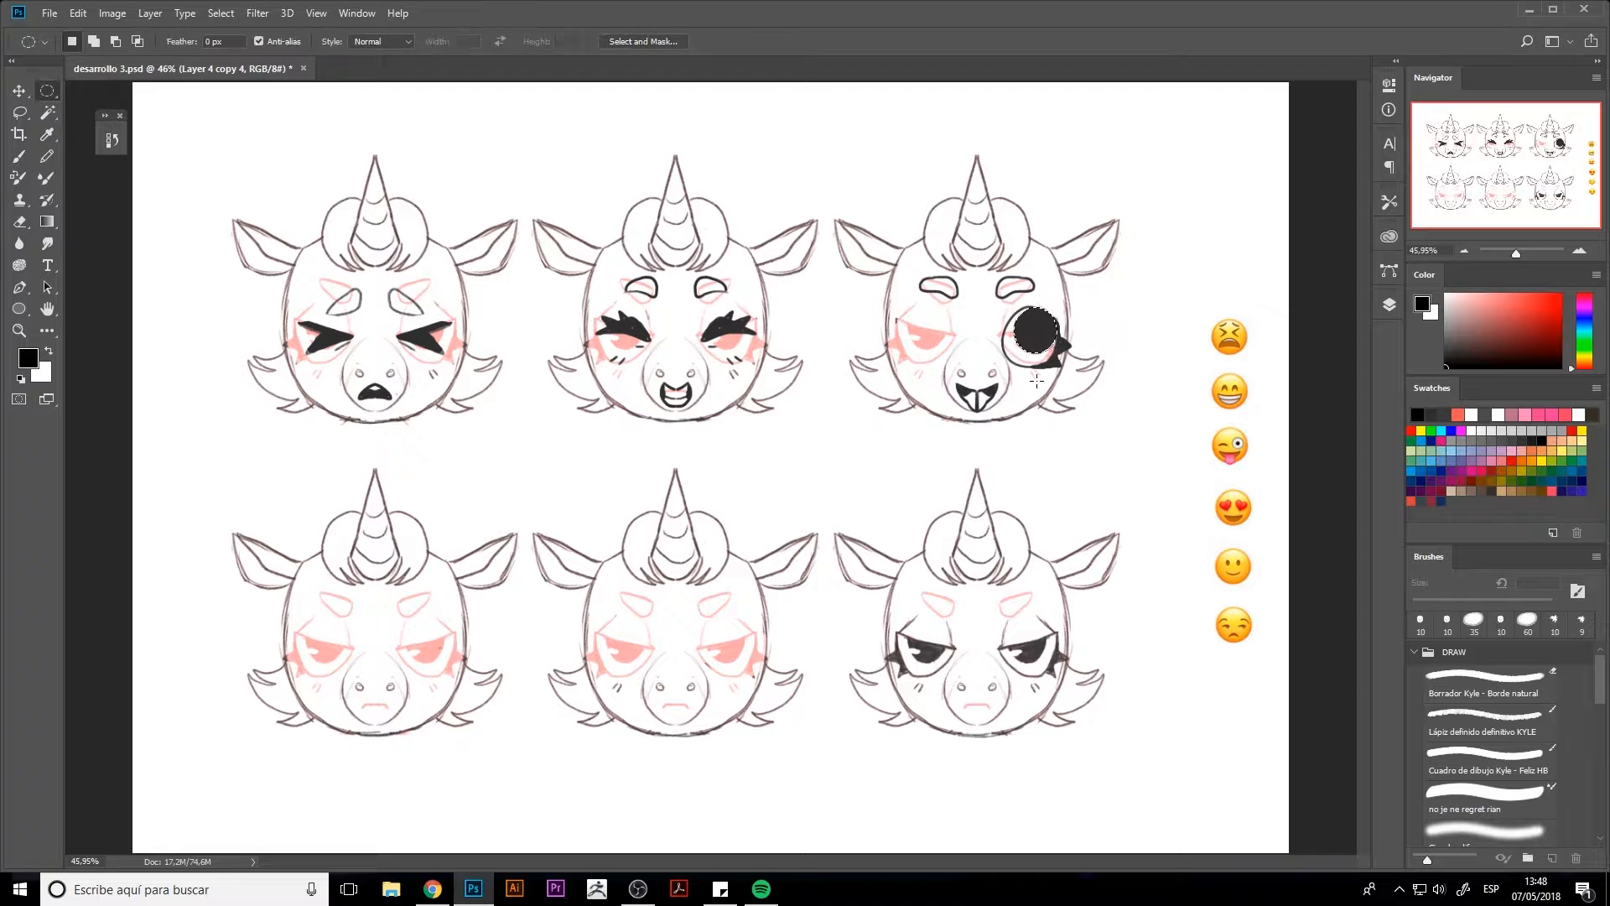
key(Return)
key(e)
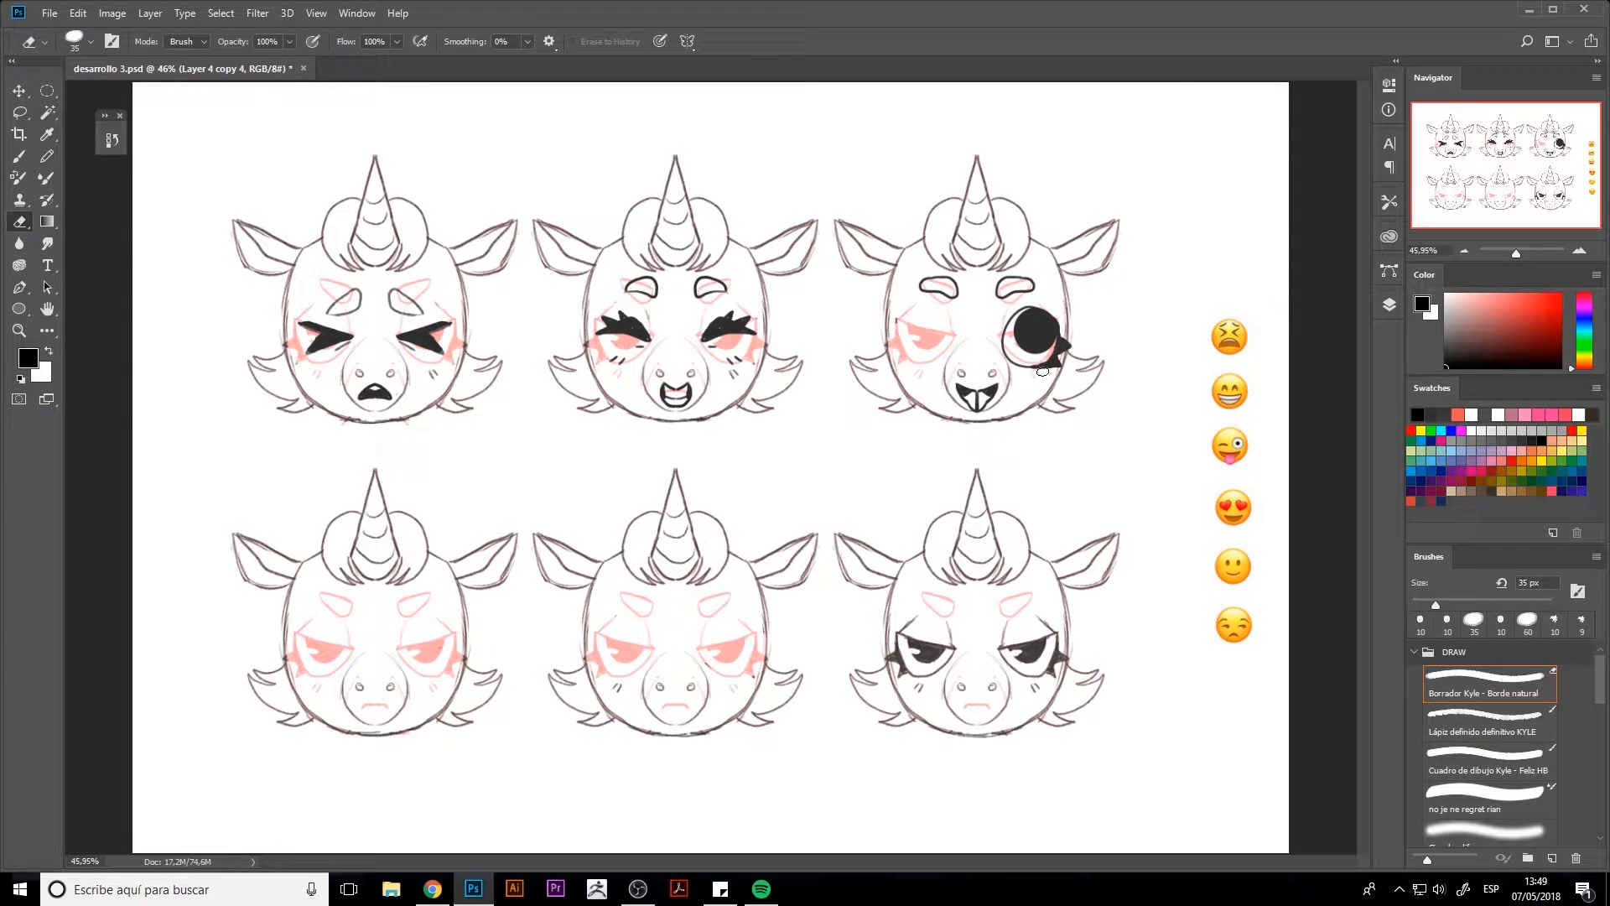
drag(1025, 331, 1024, 333)
key(b)
drag(923, 334, 956, 332)
key(e)
Copy the top-middle head's left closed eye onto the left eye of the top-right head as a wink
key(l)
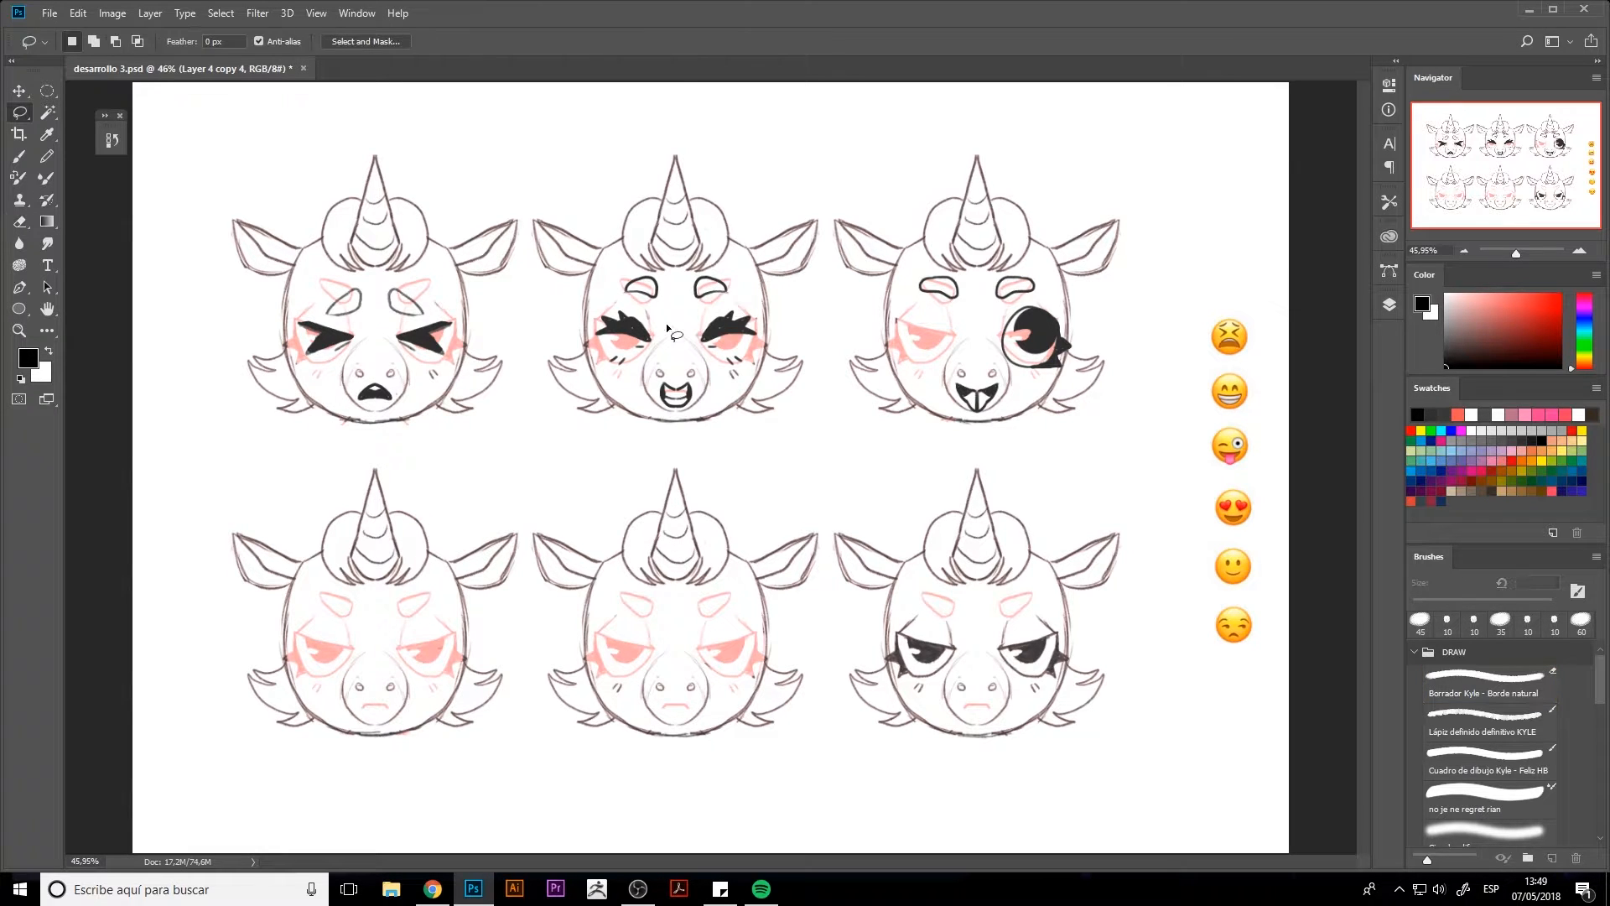
mouse_move(658, 331)
mouse_down()
mouse_move(599, 348)
mouse_move(663, 314)
mouse_move(660, 333)
mouse_move(931, 268)
mouse_move(925, 332)
mouse_up()
key(v)
key(ctrl+d)
key(e)
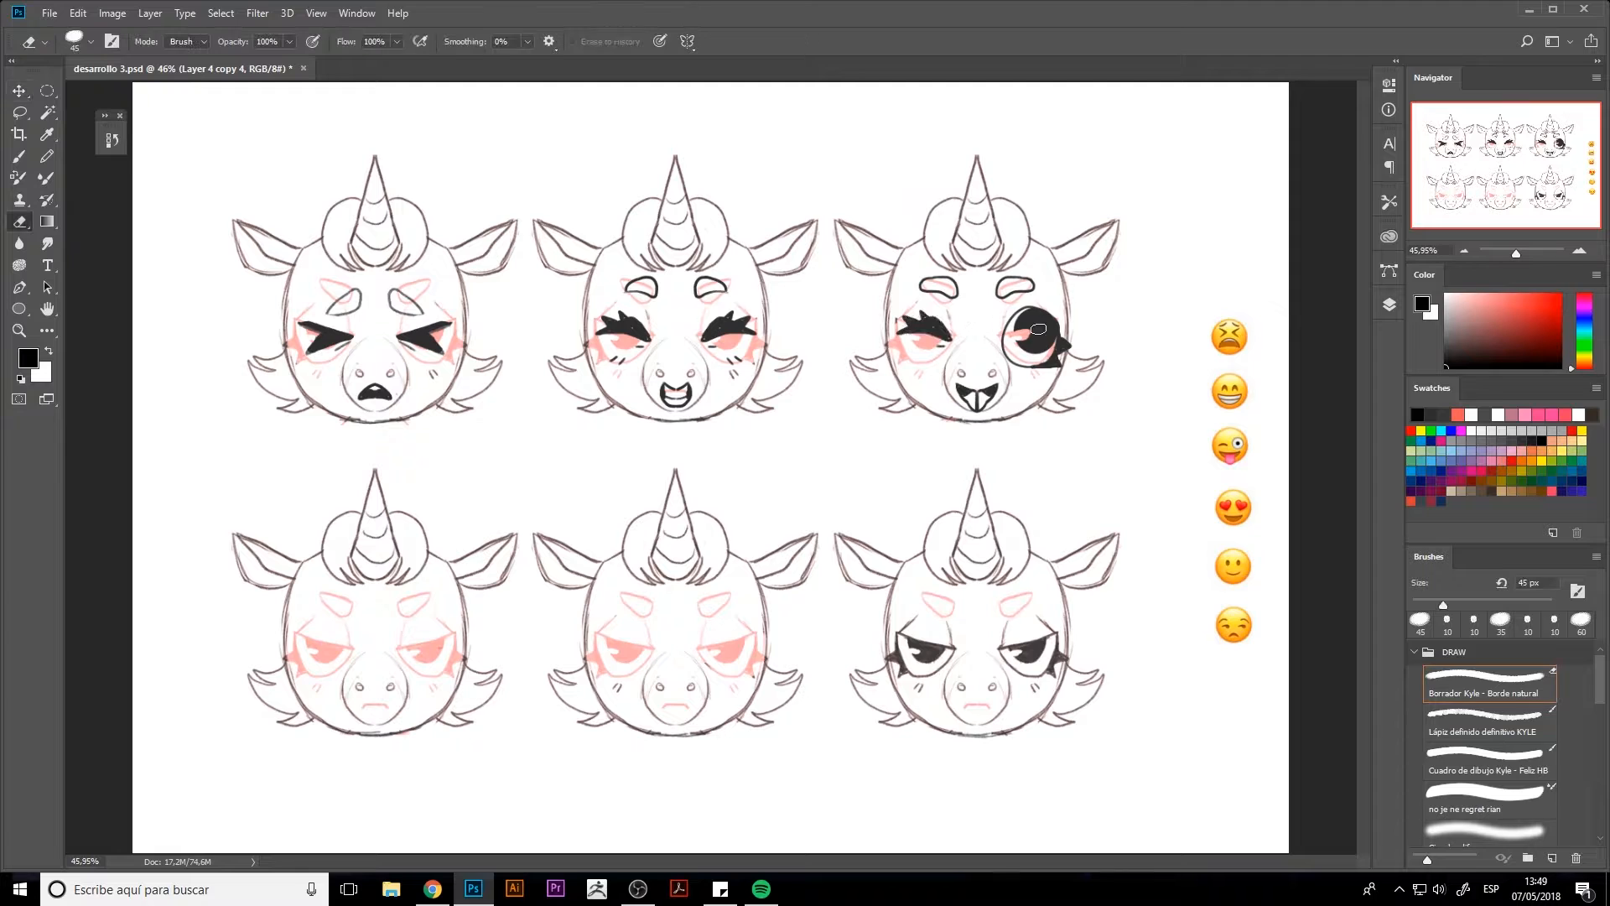
Paint a black upper edge across the top-right head's open mouth with a 10 px brush
key(bracketleft)
key(bracketleft)
key(bracketleft)
key(b)
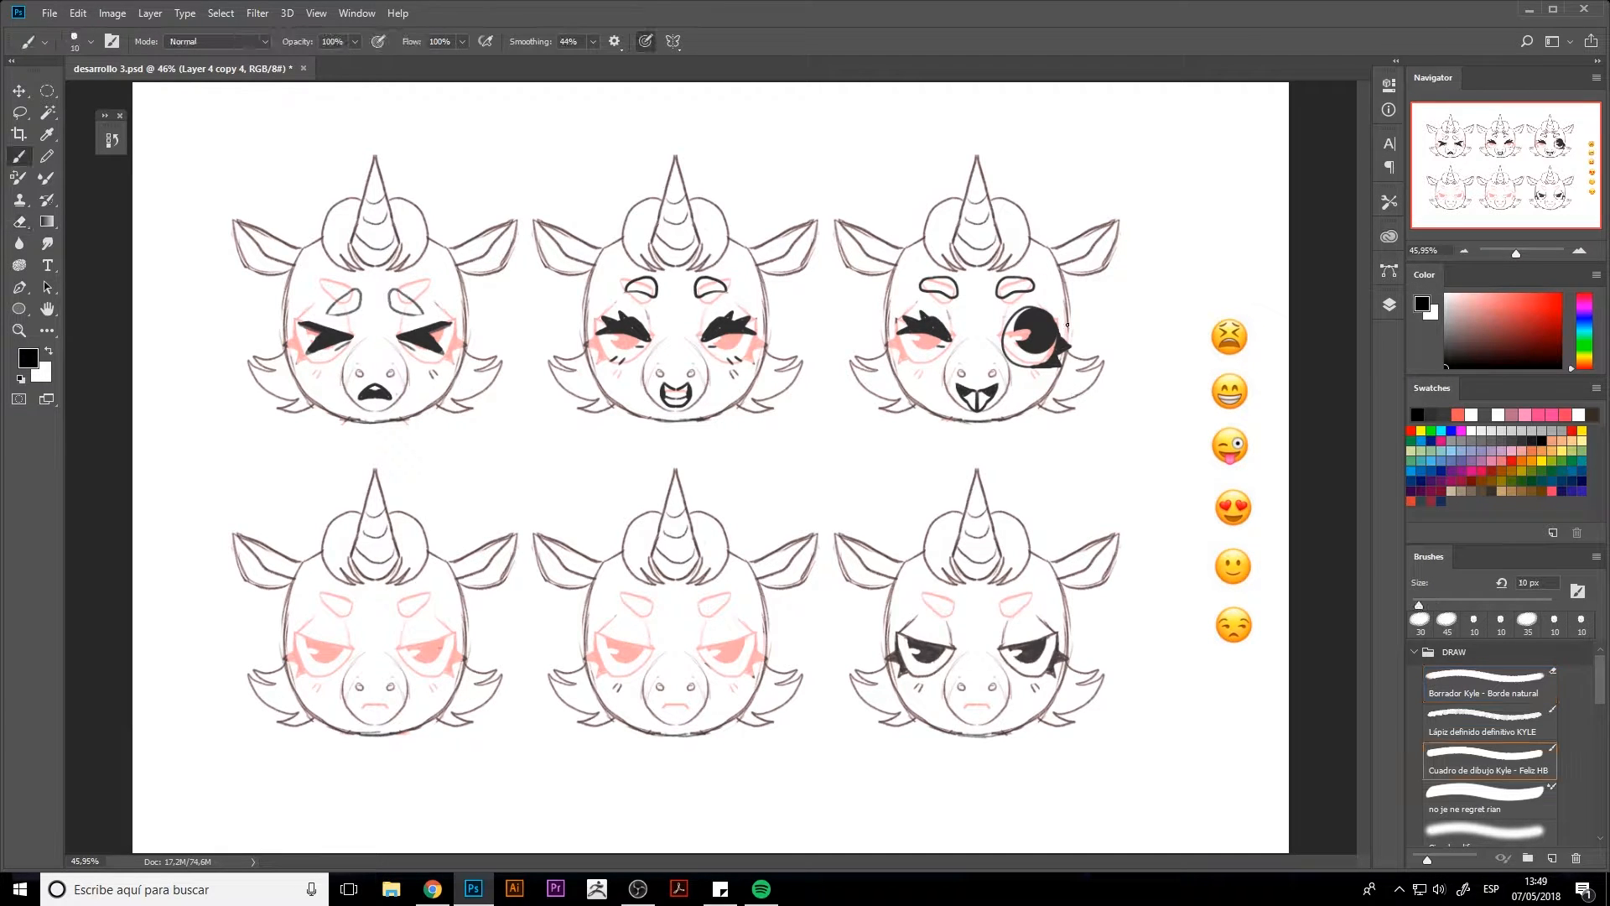
key(e)
key(b)
drag(977, 404, 1005, 389)
Add a vertical symmetry axis for the 8 px pencil brush and centre it on the bottom-left head
key(comma)
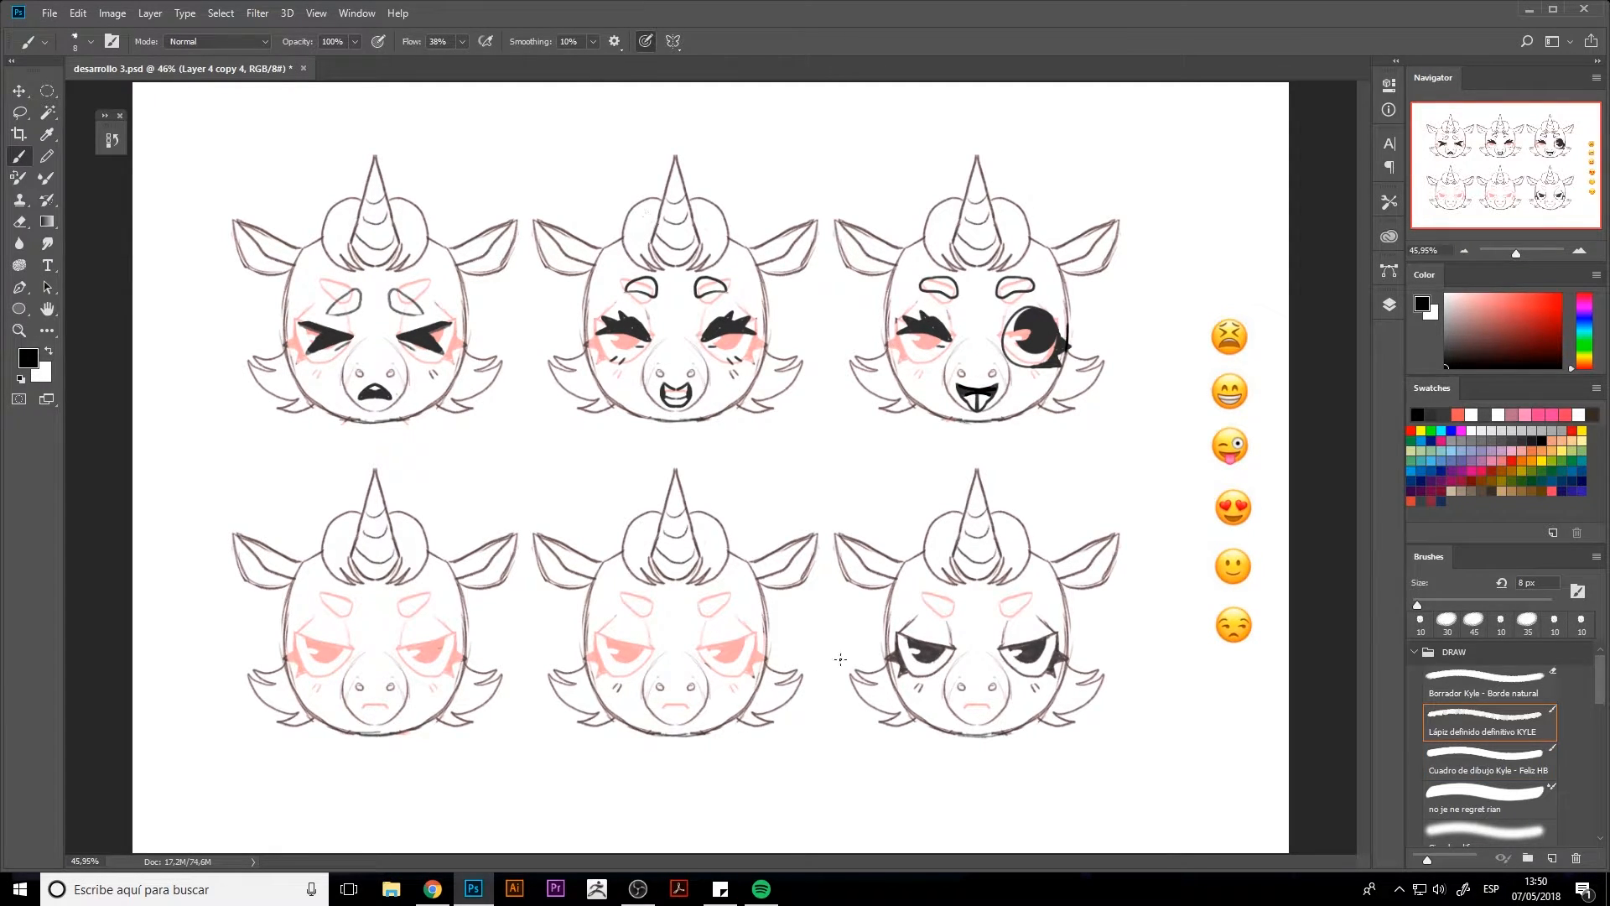
click(617, 42)
click(673, 42)
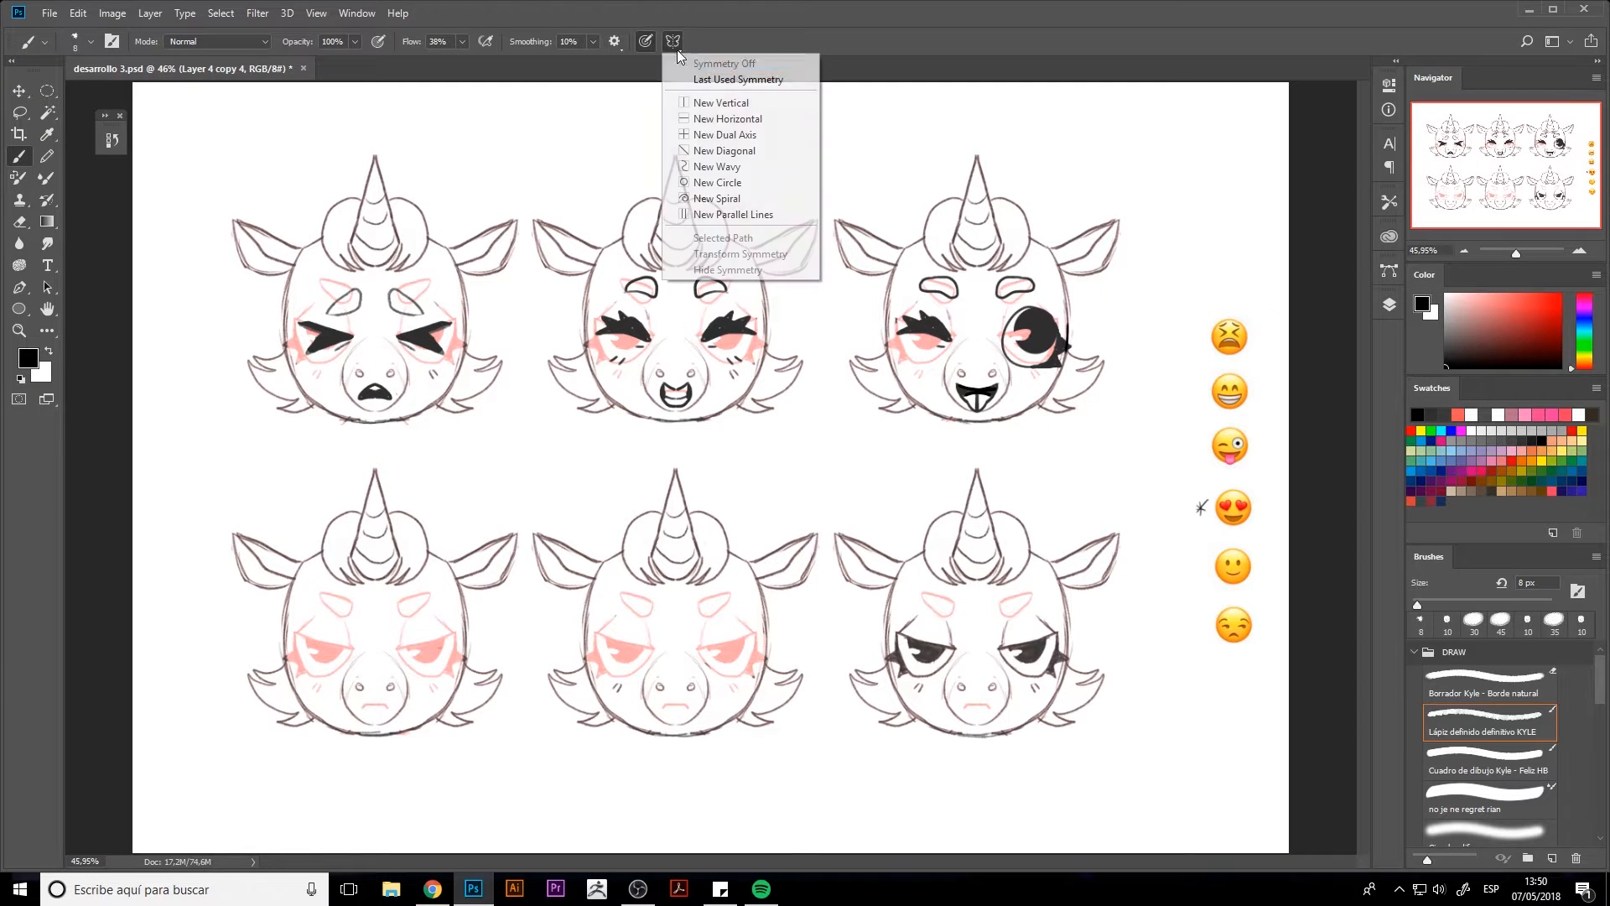
click(706, 99)
key(Return)
click(674, 42)
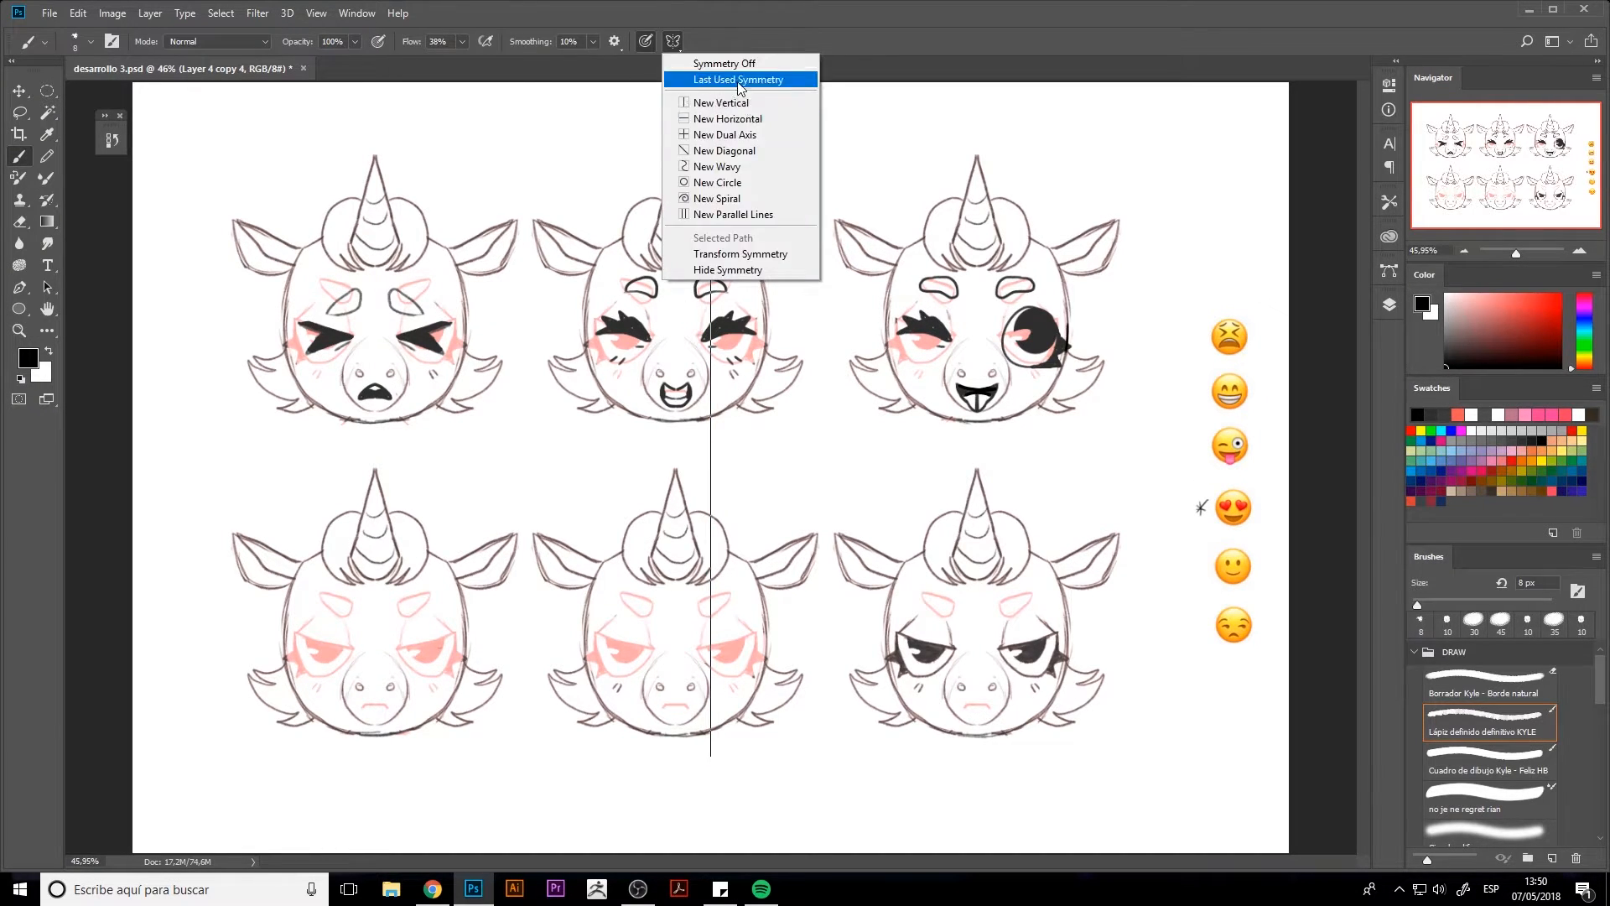
click(738, 79)
click(673, 42)
click(713, 258)
mouse_move(977, 263)
mouse_down()
mouse_move(785, 399)
mouse_move(375, 581)
mouse_up()
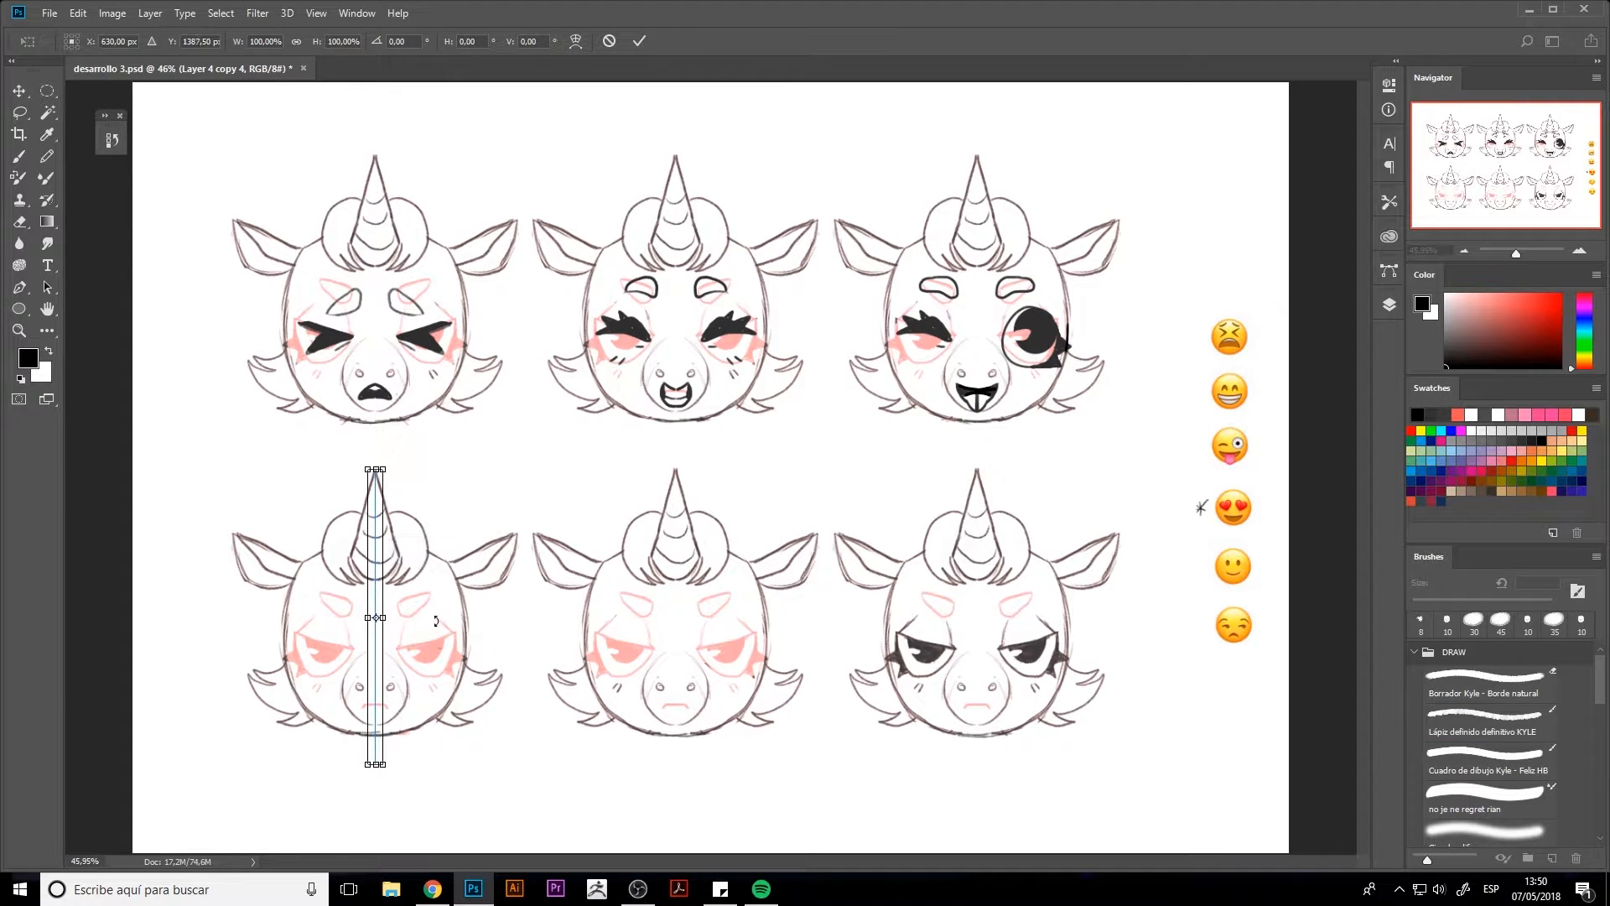
key(Return)
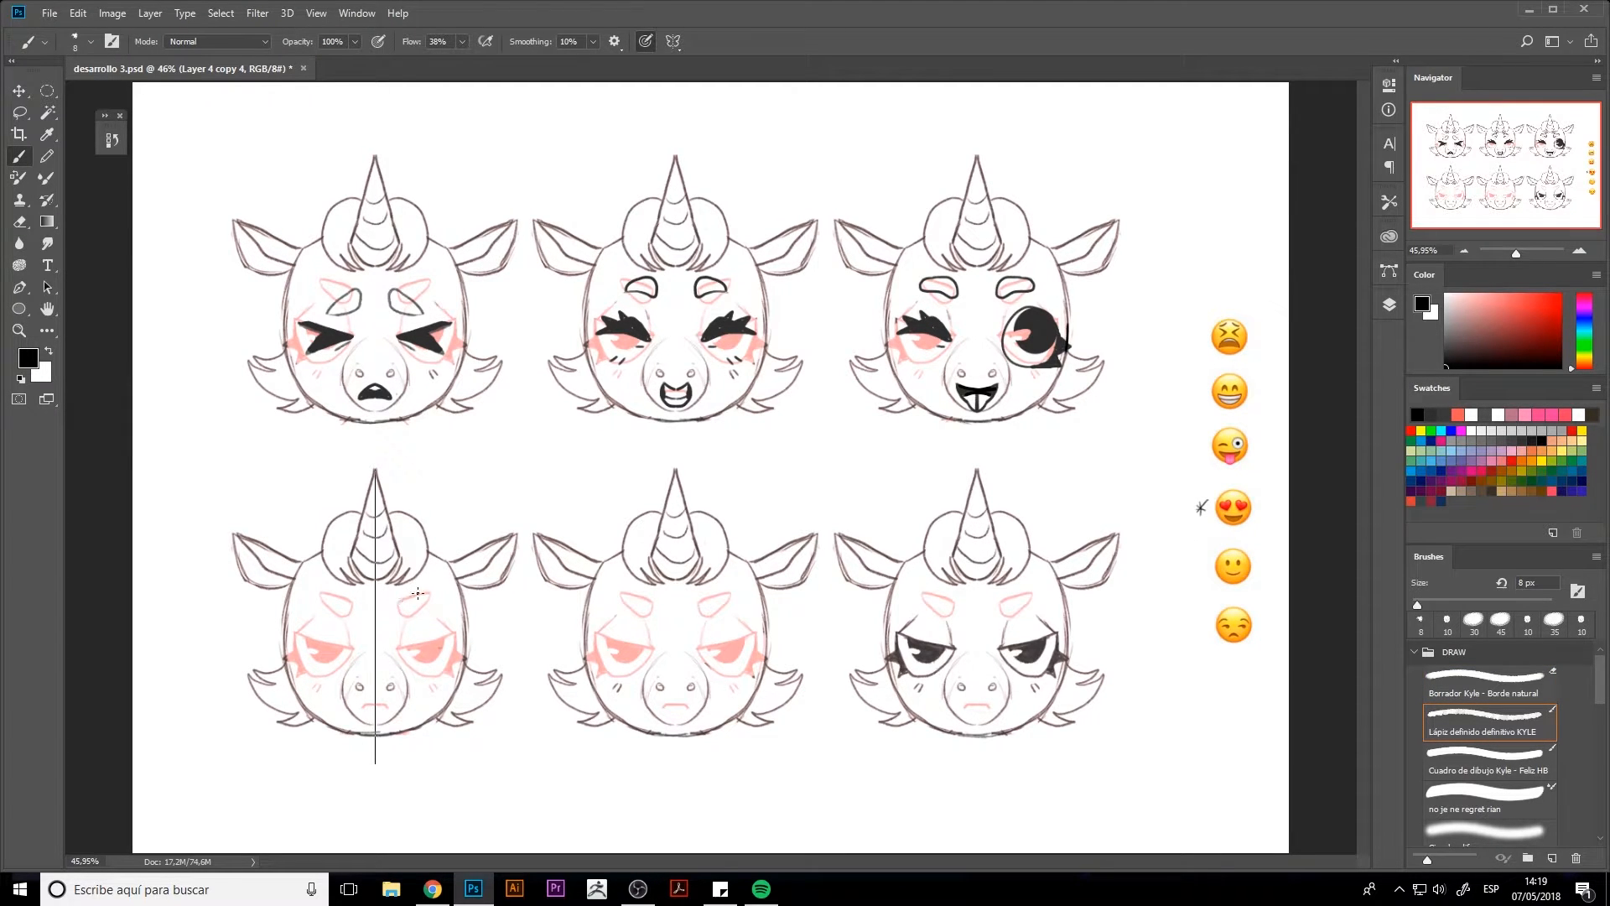
Draw mirrored raised eyebrows and round eyes with hearts inside on the bottom-left head
mouse_move(422, 589)
mouse_down()
mouse_move(401, 597)
mouse_move(423, 592)
mouse_up()
key(ctrl+z)
mouse_move(401, 639)
mouse_down()
mouse_move(474, 624)
mouse_move(398, 647)
mouse_move(438, 673)
mouse_move(460, 634)
mouse_move(399, 649)
mouse_move(454, 674)
mouse_move(457, 653)
mouse_move(411, 651)
mouse_move(453, 640)
mouse_move(430, 639)
mouse_up()
key(ctrl+z)
key(ctrl+z)
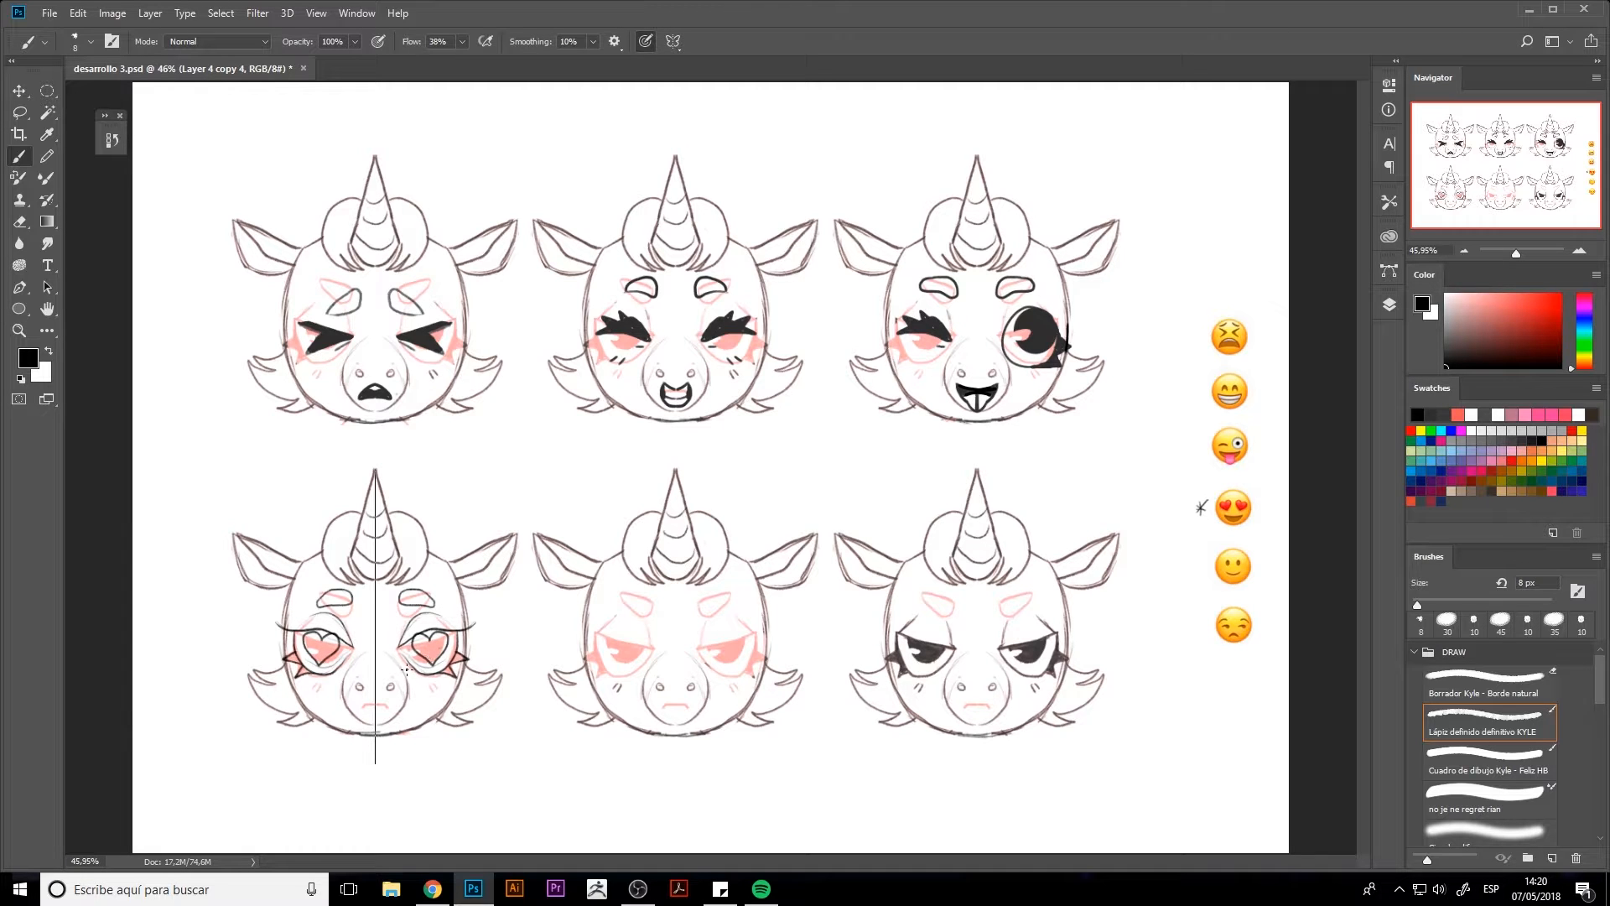
Add a wavy mouth, long lashes and blush hatching to the bottom-left head, and erase the mark beside the heart-eyes emoji
drag(362, 703, 374, 707)
drag(421, 631, 472, 628)
mouse_move(304, 686)
mouse_down()
mouse_move(356, 667)
mouse_move(372, 686)
mouse_up()
key(e)
drag(1204, 503, 1205, 568)
key(b)
drag(1196, 561, 1197, 576)
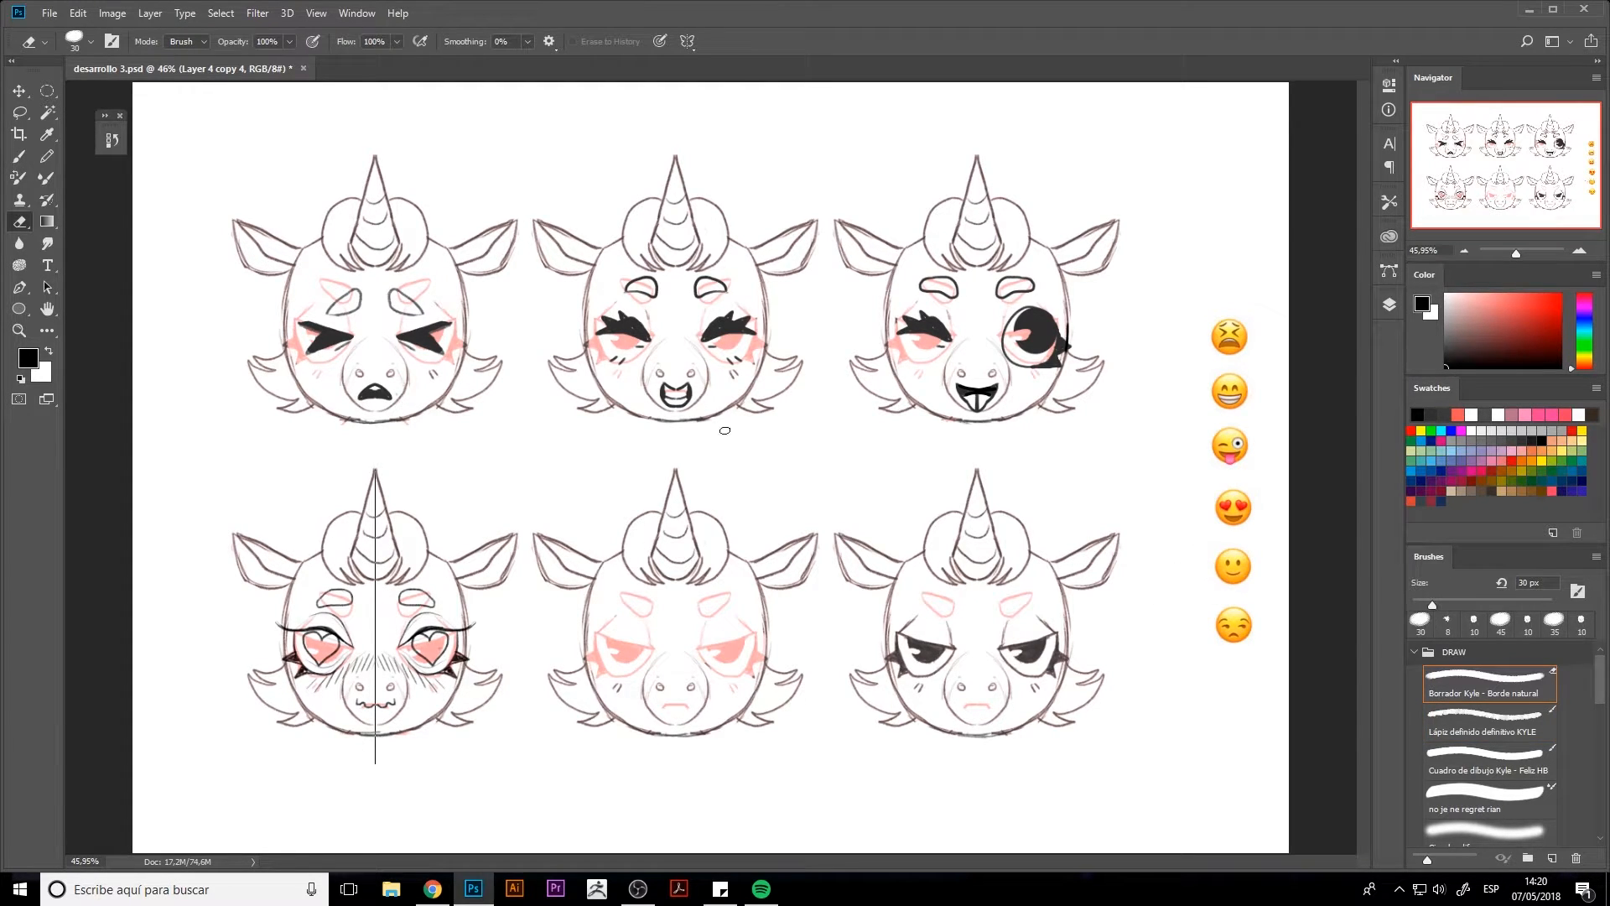
Move the vertical symmetry axis onto the centre of the bottom-middle head
click(673, 41)
click(682, 253)
drag(371, 611, 672, 611)
key(Return)
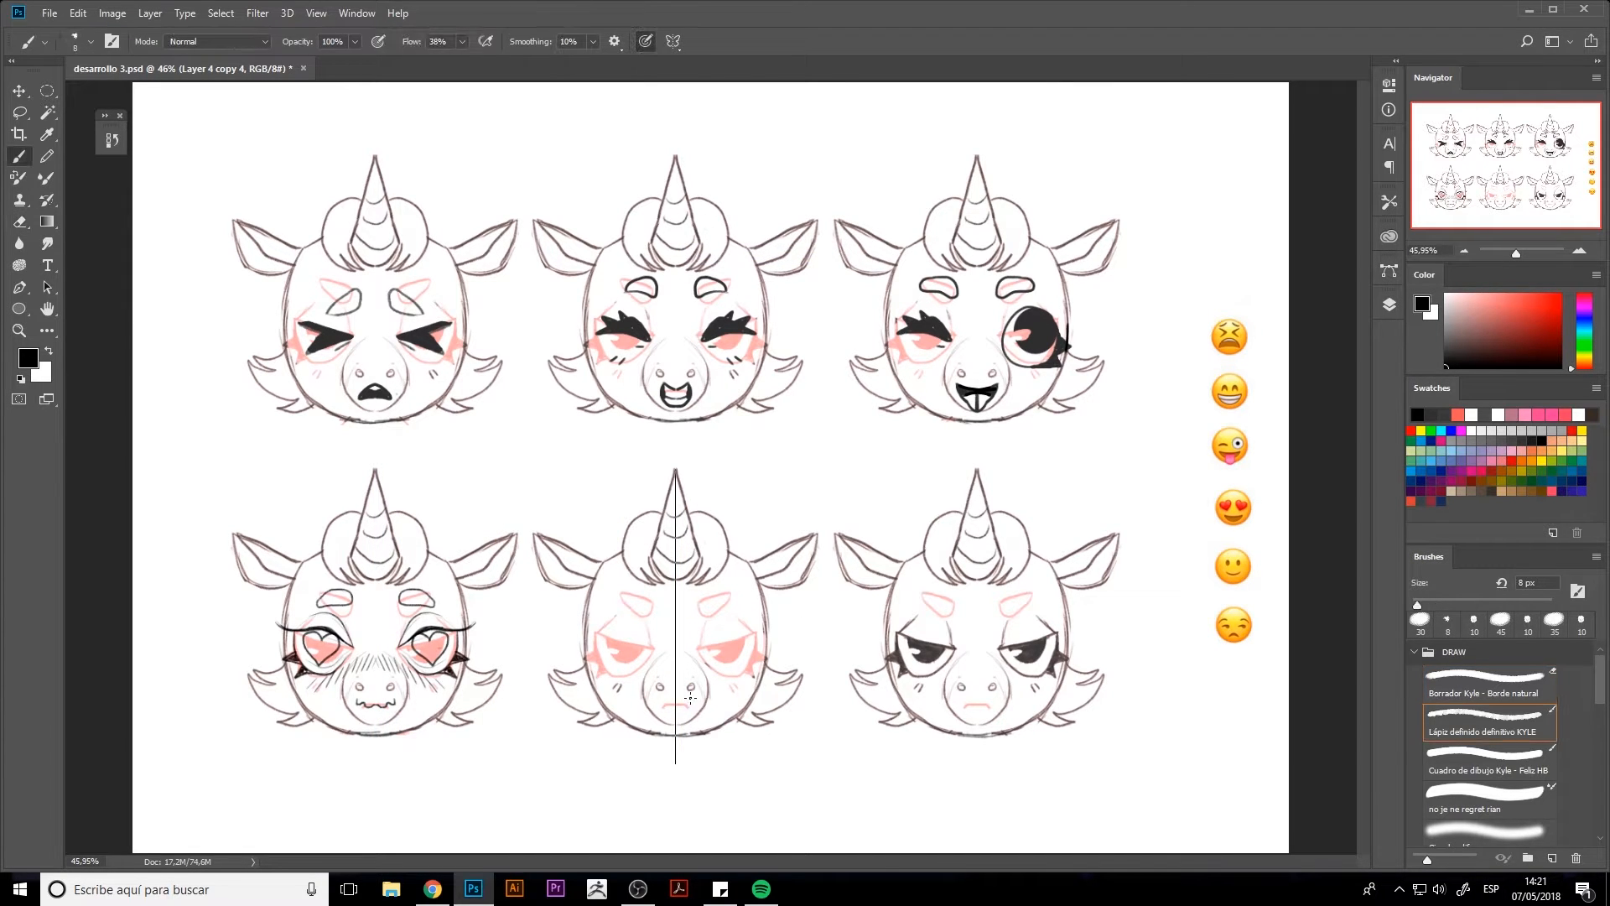
Sketch a small smile on the bottom-middle head and try a first mirrored eye outline
drag(665, 703, 674, 708)
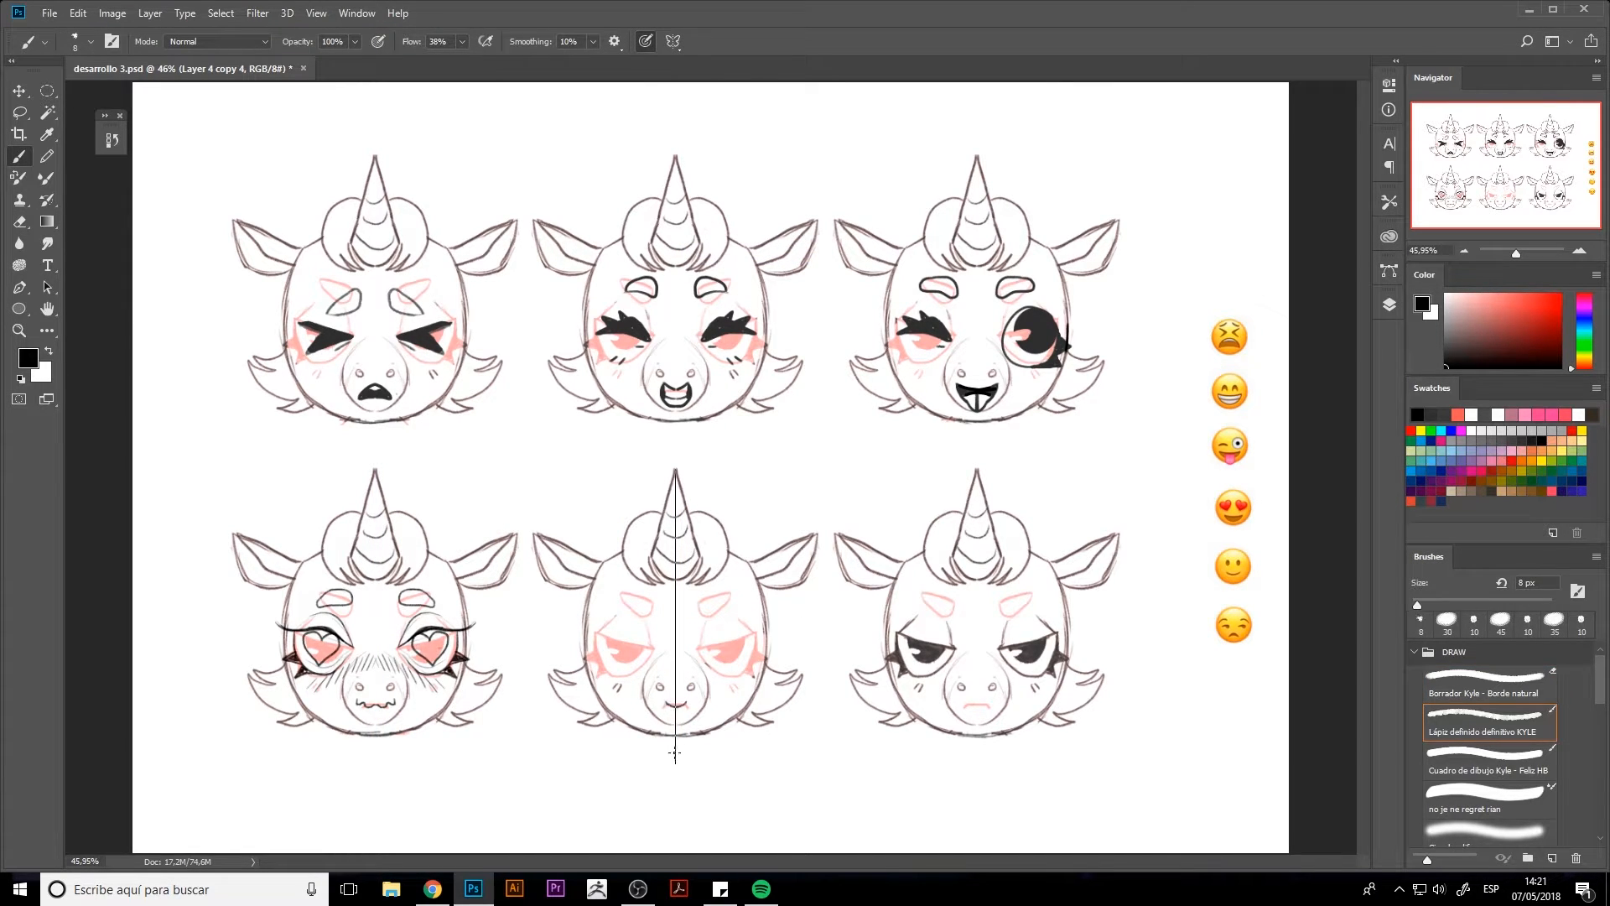
mouse_move(592, 634)
mouse_down()
mouse_move(659, 644)
mouse_move(606, 663)
mouse_move(653, 647)
mouse_move(619, 670)
mouse_move(603, 661)
mouse_move(638, 671)
mouse_move(610, 677)
mouse_move(654, 644)
mouse_move(617, 648)
mouse_move(629, 596)
mouse_move(636, 668)
mouse_move(627, 651)
mouse_up()
key(ctrl+z)
Raise brush smoothing to 33% and size to 9 px, and draw mirrored brows and half-lidded eyes with pupils on the bottom-middle head
key(ctrl+z)
key(ctrl+z)
click(593, 42)
click(610, 63)
click(594, 640)
key(bracketright)
key(bracketright)
key(bracketleft)
key(ctrl+z)
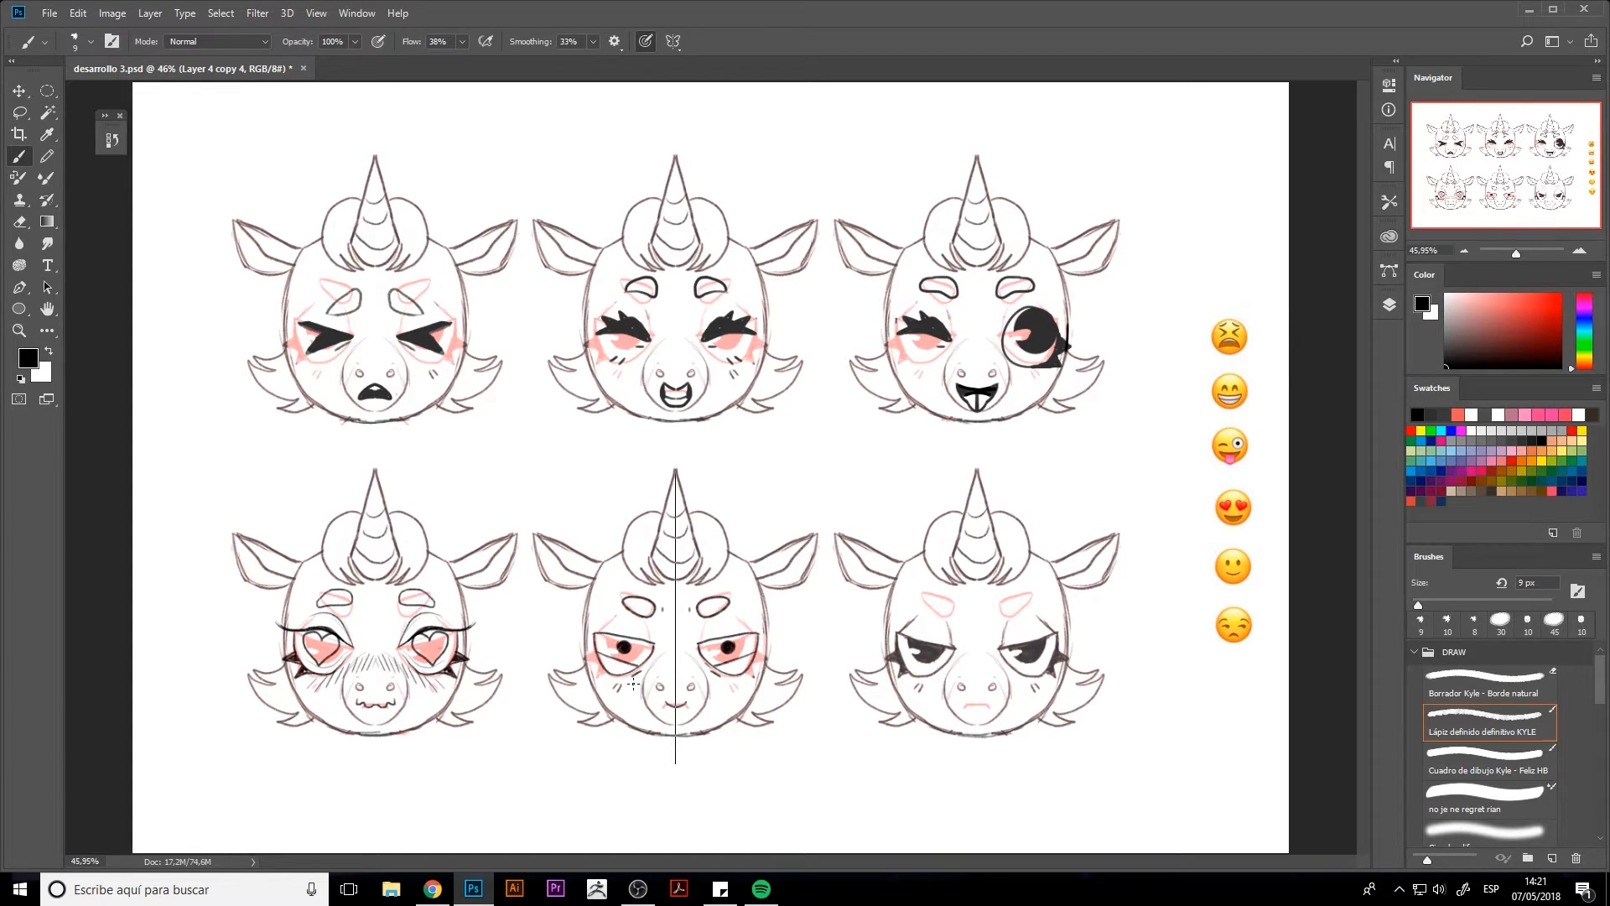
Turn symmetry off, draw pointed outer lashes on both bottom-middle eyes, and refine the pupil highlights and smile
mouse_move(590, 650)
mouse_down()
mouse_move(577, 656)
mouse_move(610, 658)
mouse_up()
drag(606, 659, 627, 670)
key(ctrl+z)
click(672, 41)
click(723, 64)
drag(587, 658, 607, 655)
mouse_move(743, 672)
mouse_down()
mouse_move(769, 652)
mouse_move(736, 651)
mouse_up()
key(e)
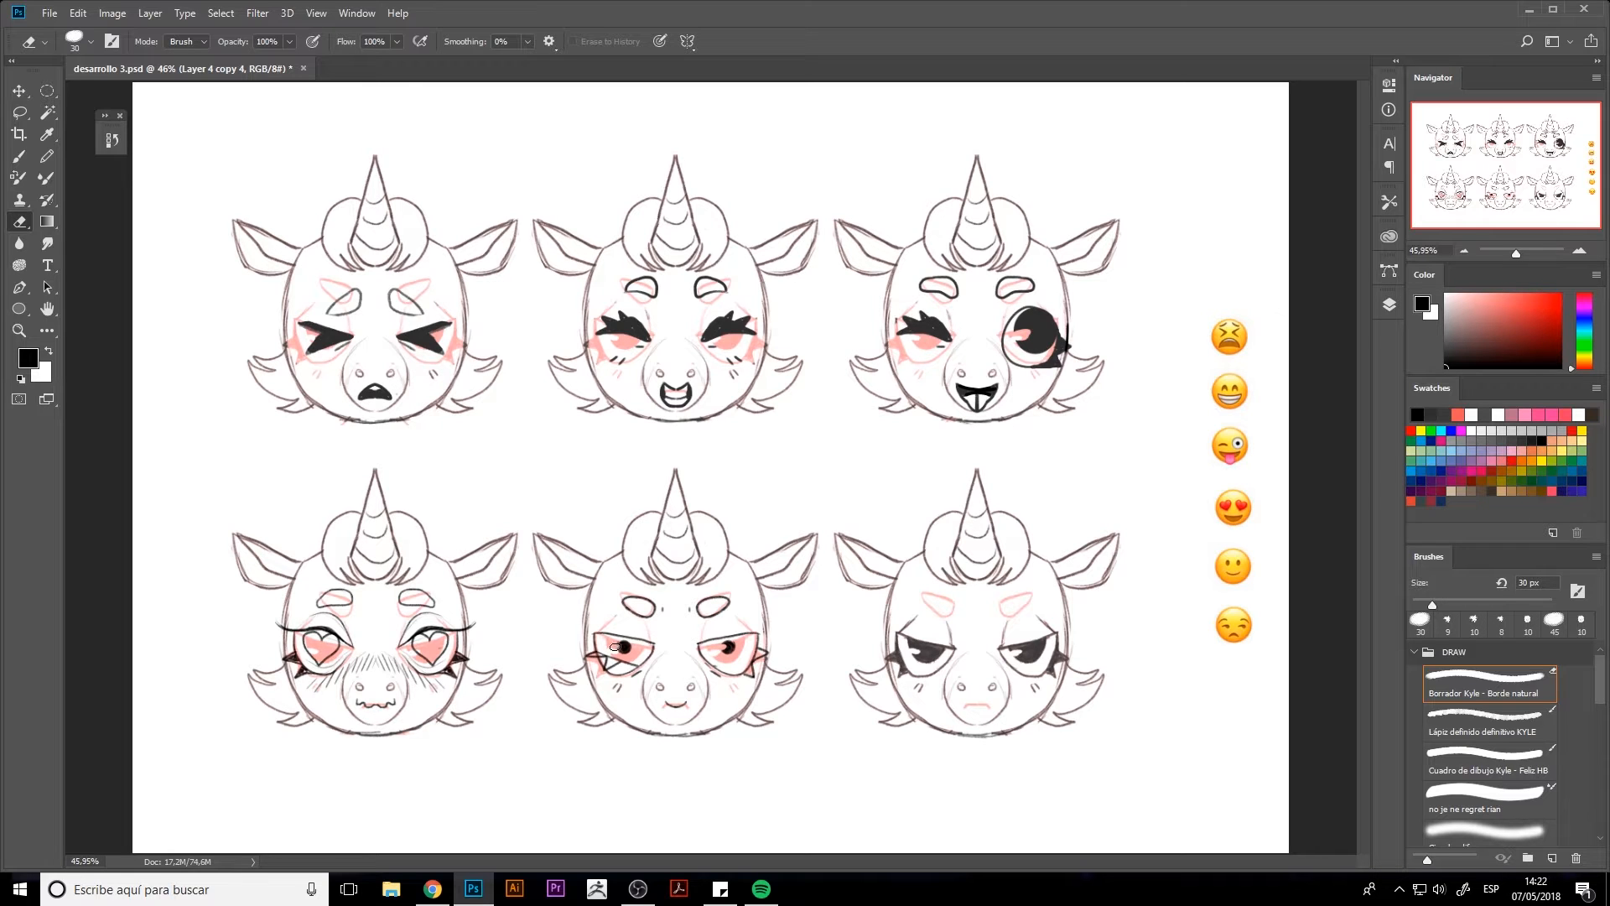
key(b)
drag(664, 700, 681, 704)
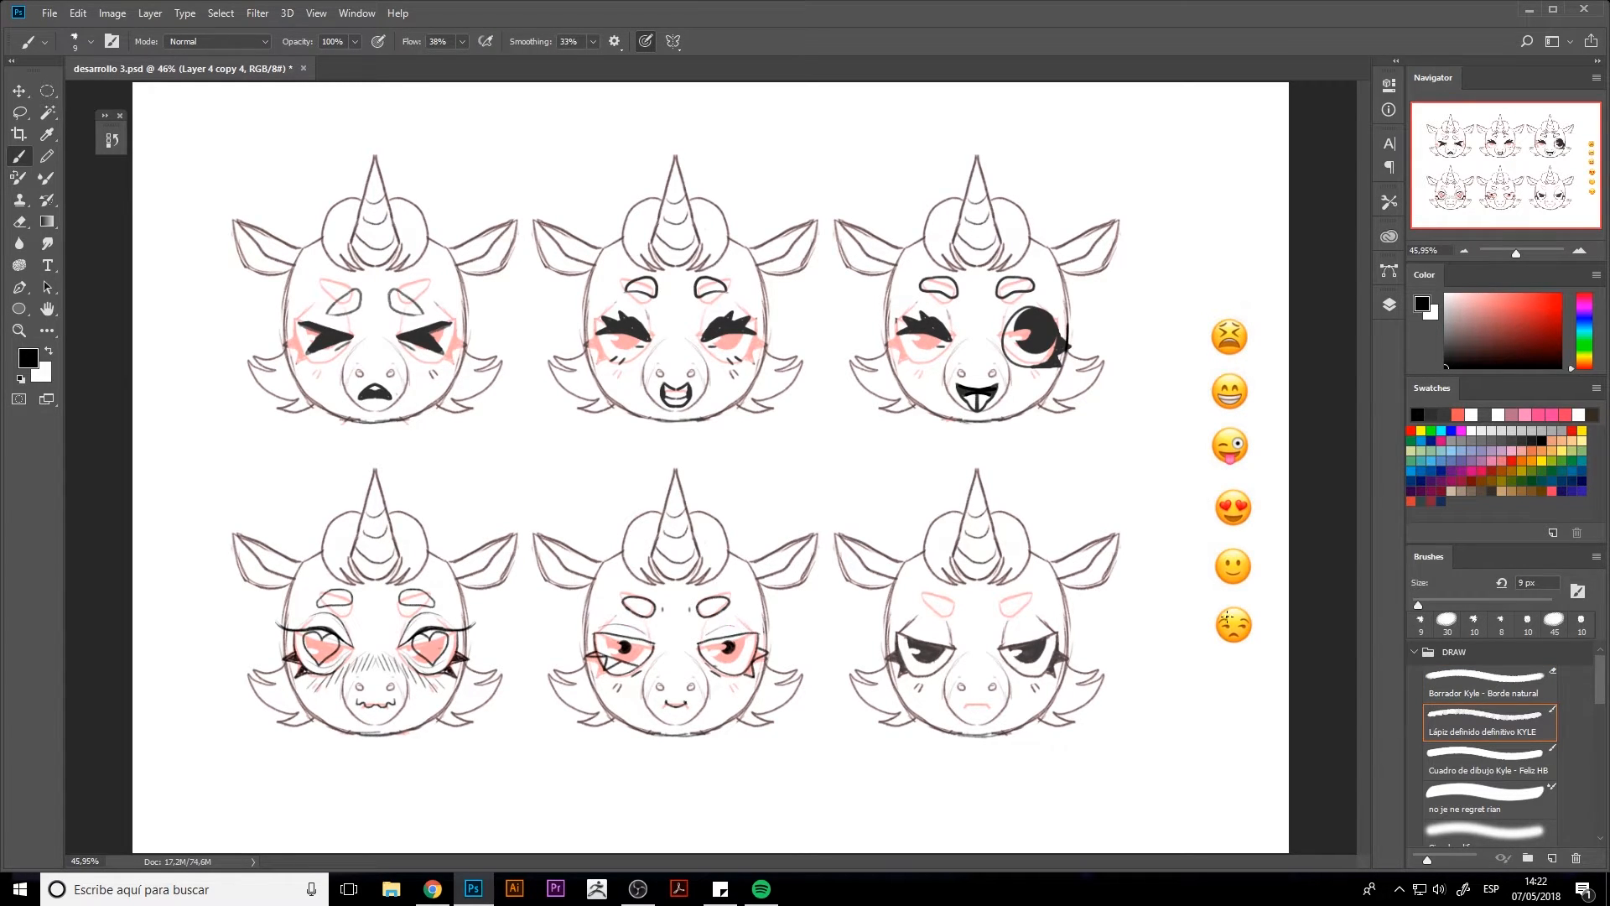
Restore the vertical symmetry axis and move it onto the centre of the bottom-right head
click(673, 42)
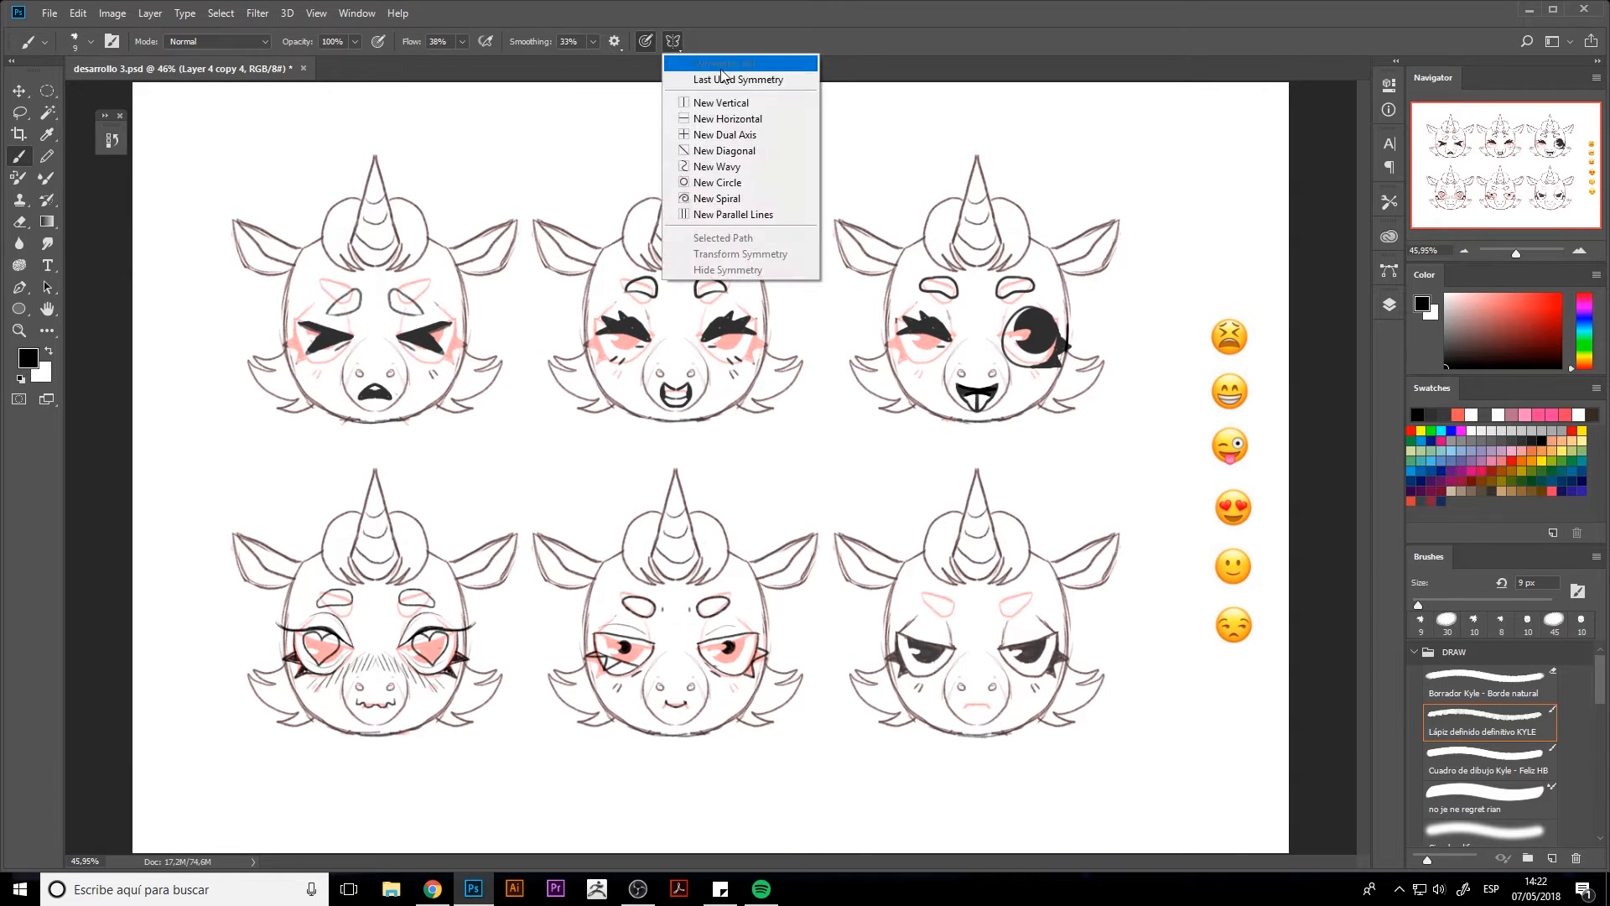
click(705, 65)
click(673, 41)
click(719, 259)
drag(687, 593, 988, 593)
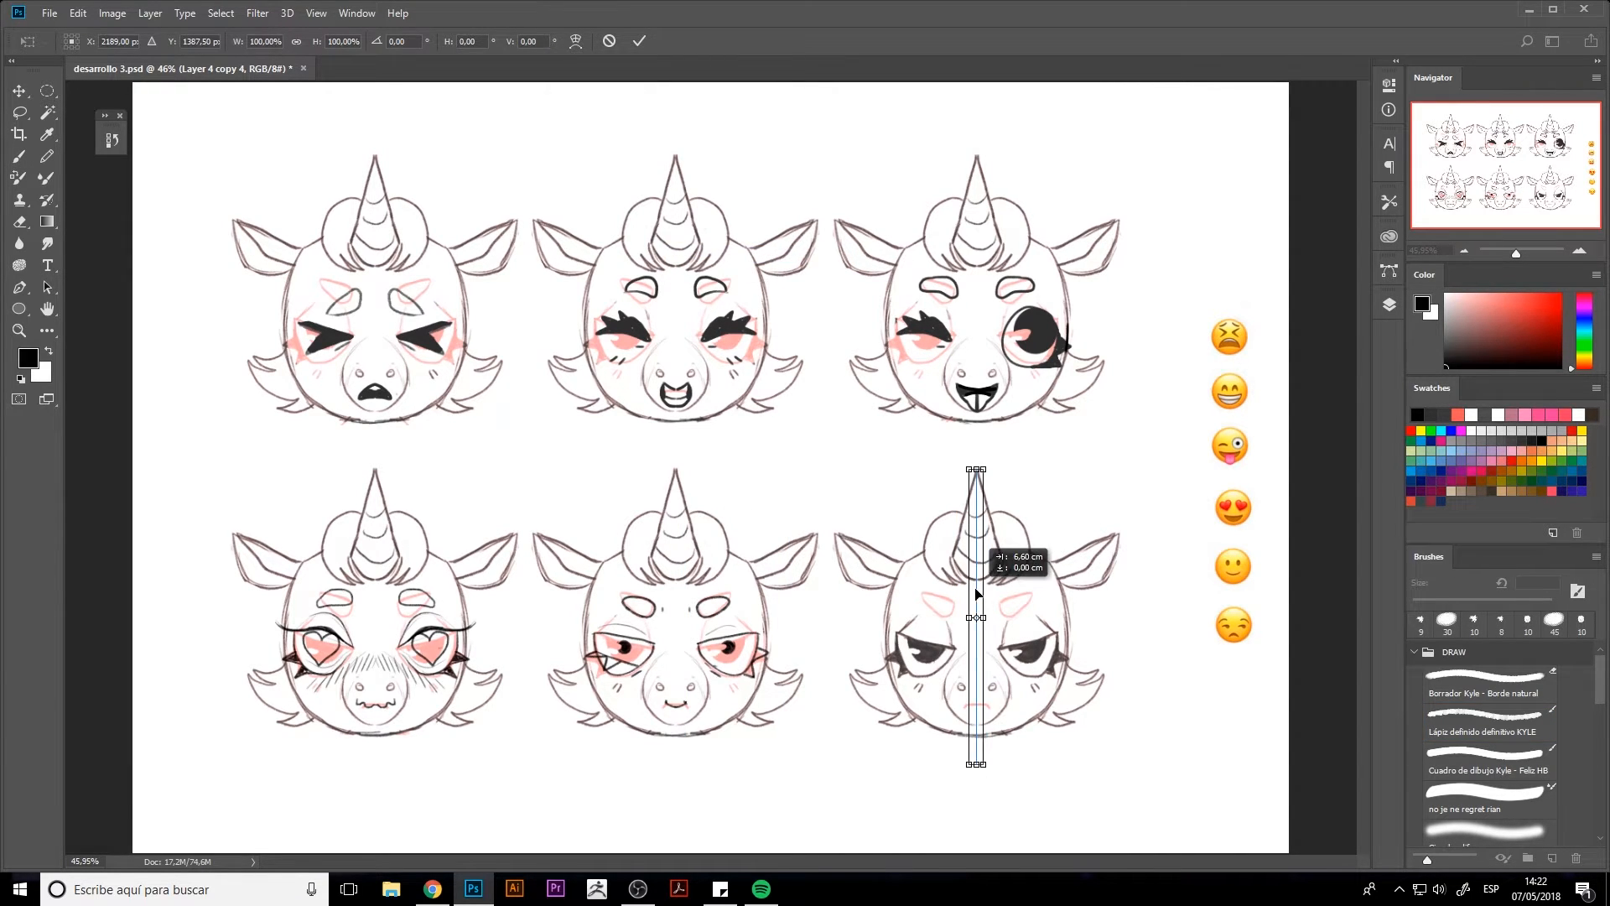
key(Return)
Erase the black pupils from both eyes of the bottom-right head with mirrored strokes
key(e)
mouse_move(924, 659)
mouse_down()
mouse_move(941, 654)
mouse_move(909, 646)
mouse_move(935, 657)
mouse_up()
key(b)
key(ctrl+z)
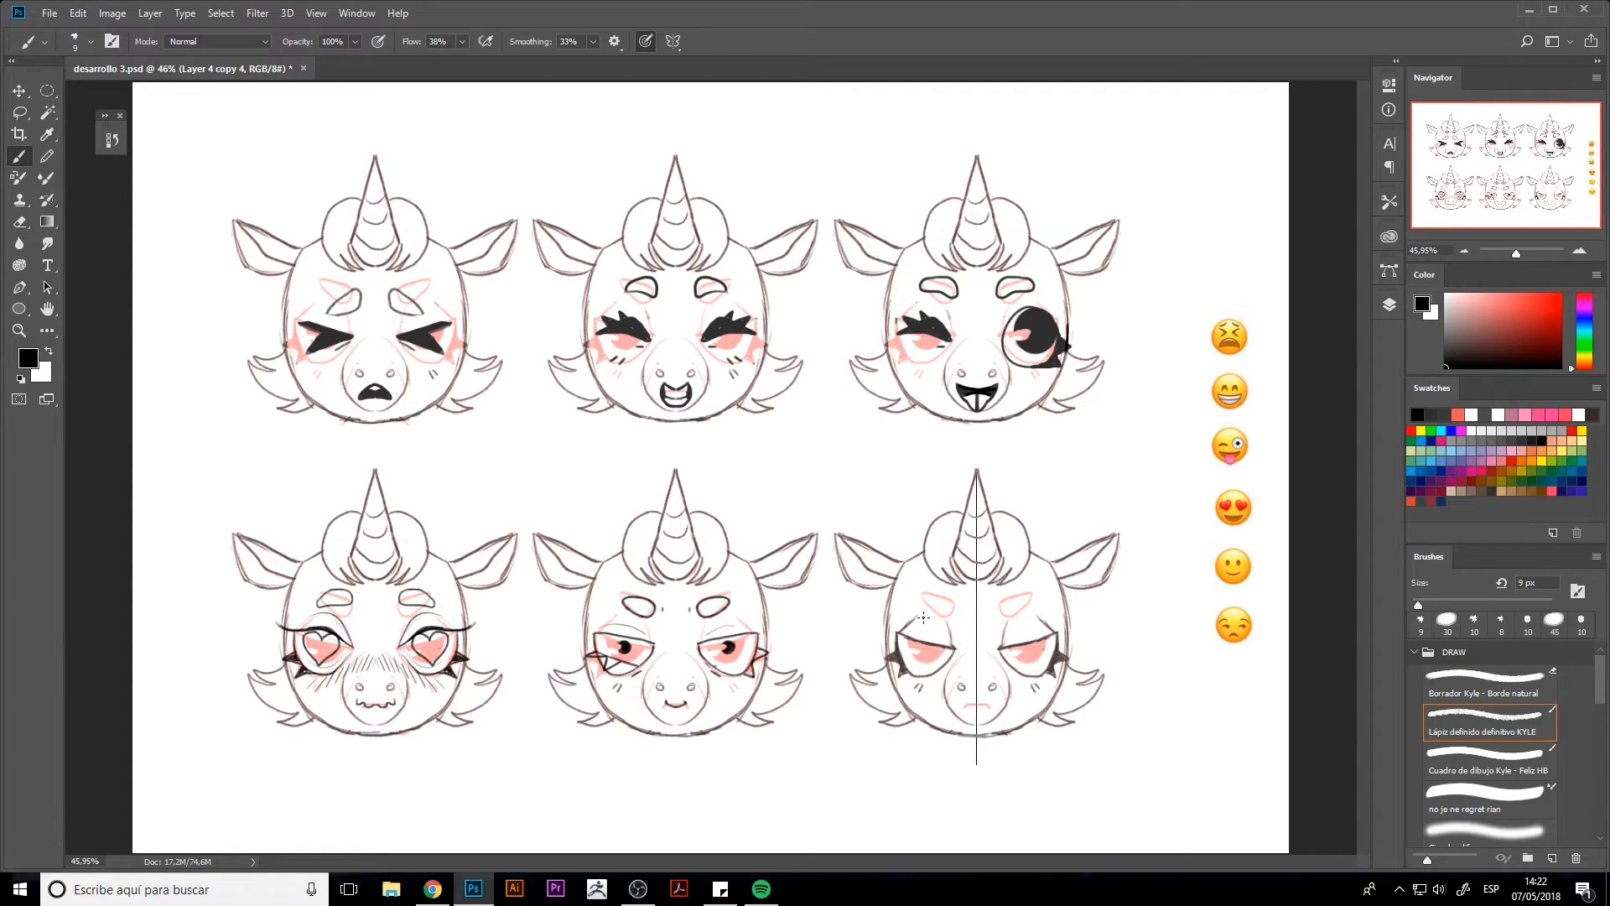
Draw mirrored arched eyebrows and a small frowning mouth on the bottom-right head
mouse_move(910, 604)
mouse_down()
mouse_move(942, 594)
mouse_move(910, 601)
mouse_up()
key(ctrl+z)
drag(965, 710, 981, 717)
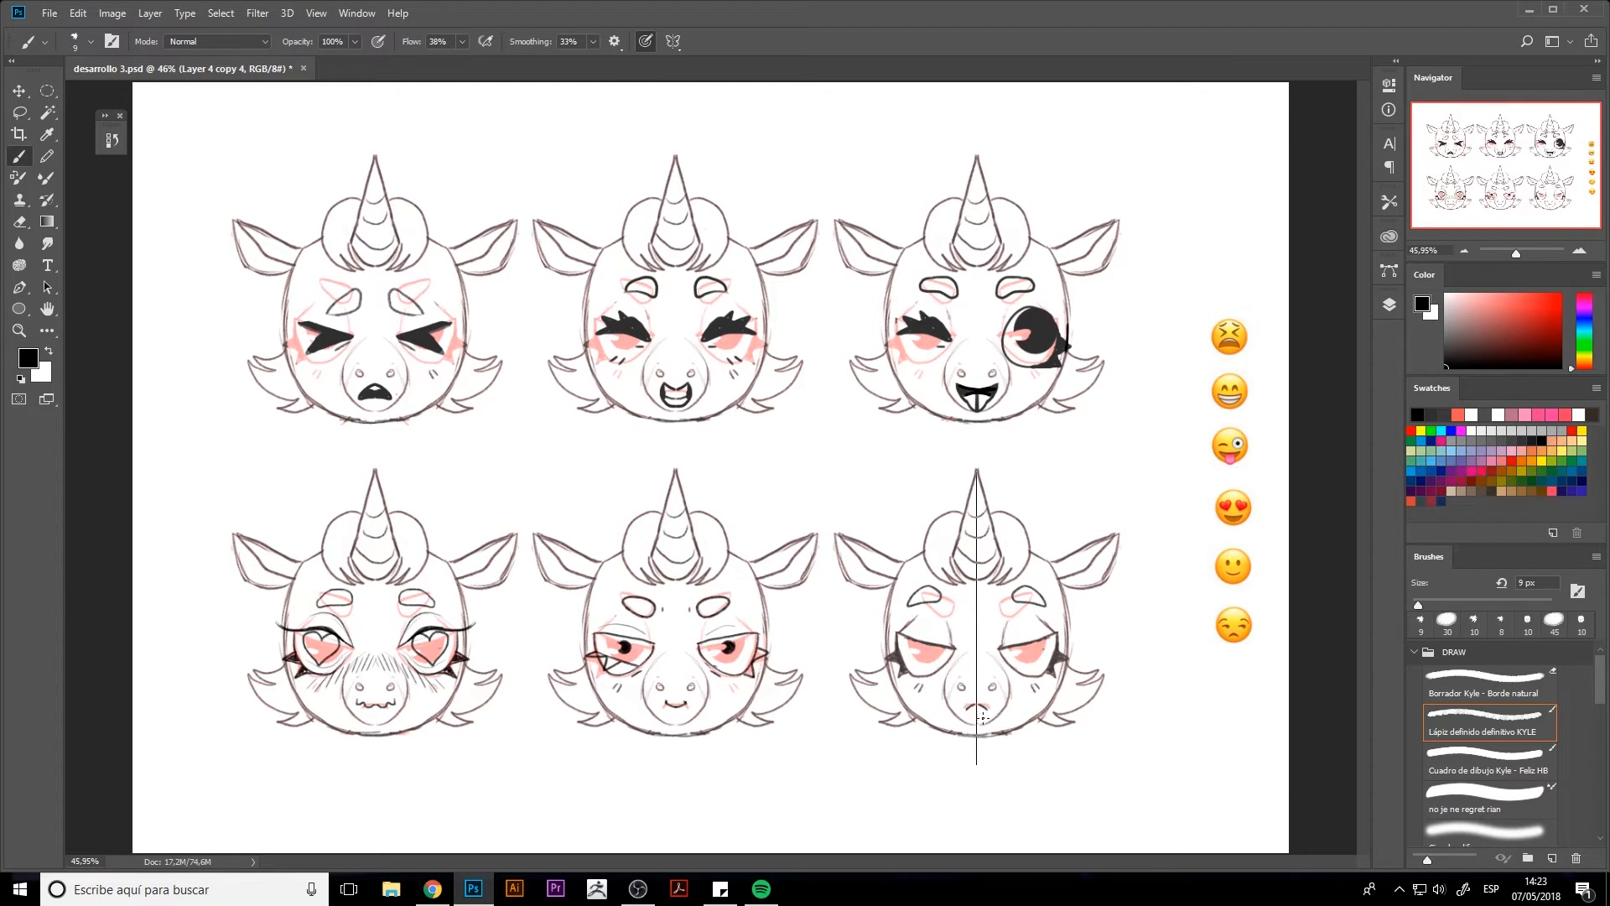
Turn symmetry off and sketch sideways-glancing pupil outlines in both eyes of the bottom-right head
click(673, 41)
click(700, 63)
drag(919, 648, 930, 667)
key(ctrl+z)
drag(1035, 660, 1038, 667)
key(ctrl+z)
Fill both pupils of the bottom-right head with black using a 20 px brush, and erase highlights in them
key(c)
key(b)
key(period)
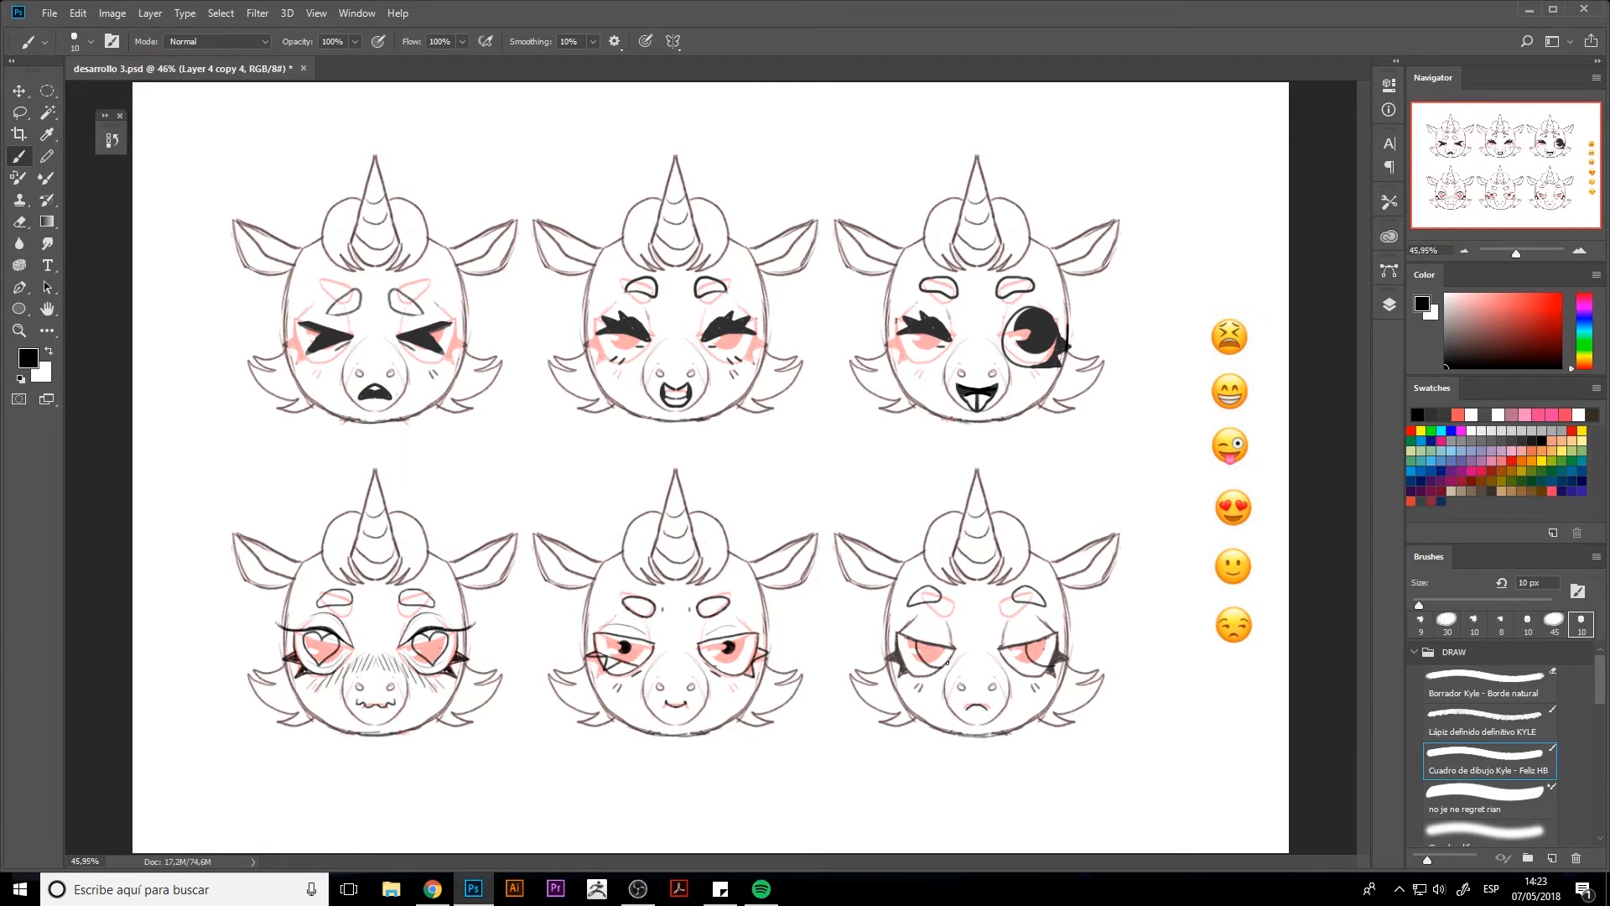
drag(944, 657, 1047, 656)
key(bracketright)
key(bracketright)
key(bracketleft)
key(bracketleft)
key(bracketright)
key(bracketright)
key(bracketleft)
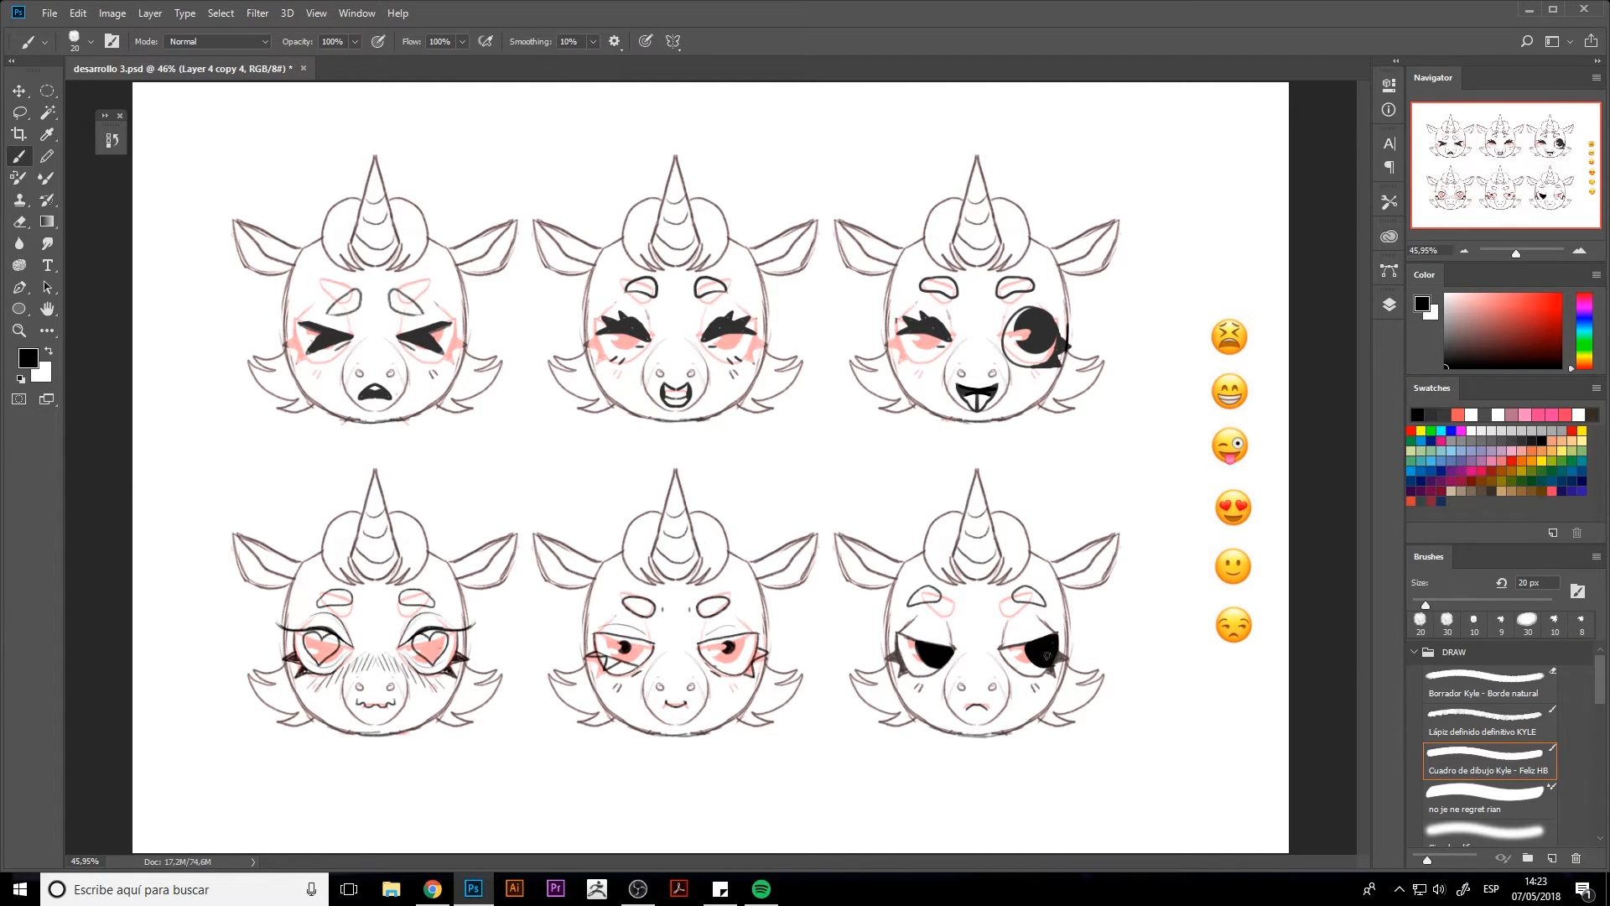
key(e)
drag(910, 653, 1032, 661)
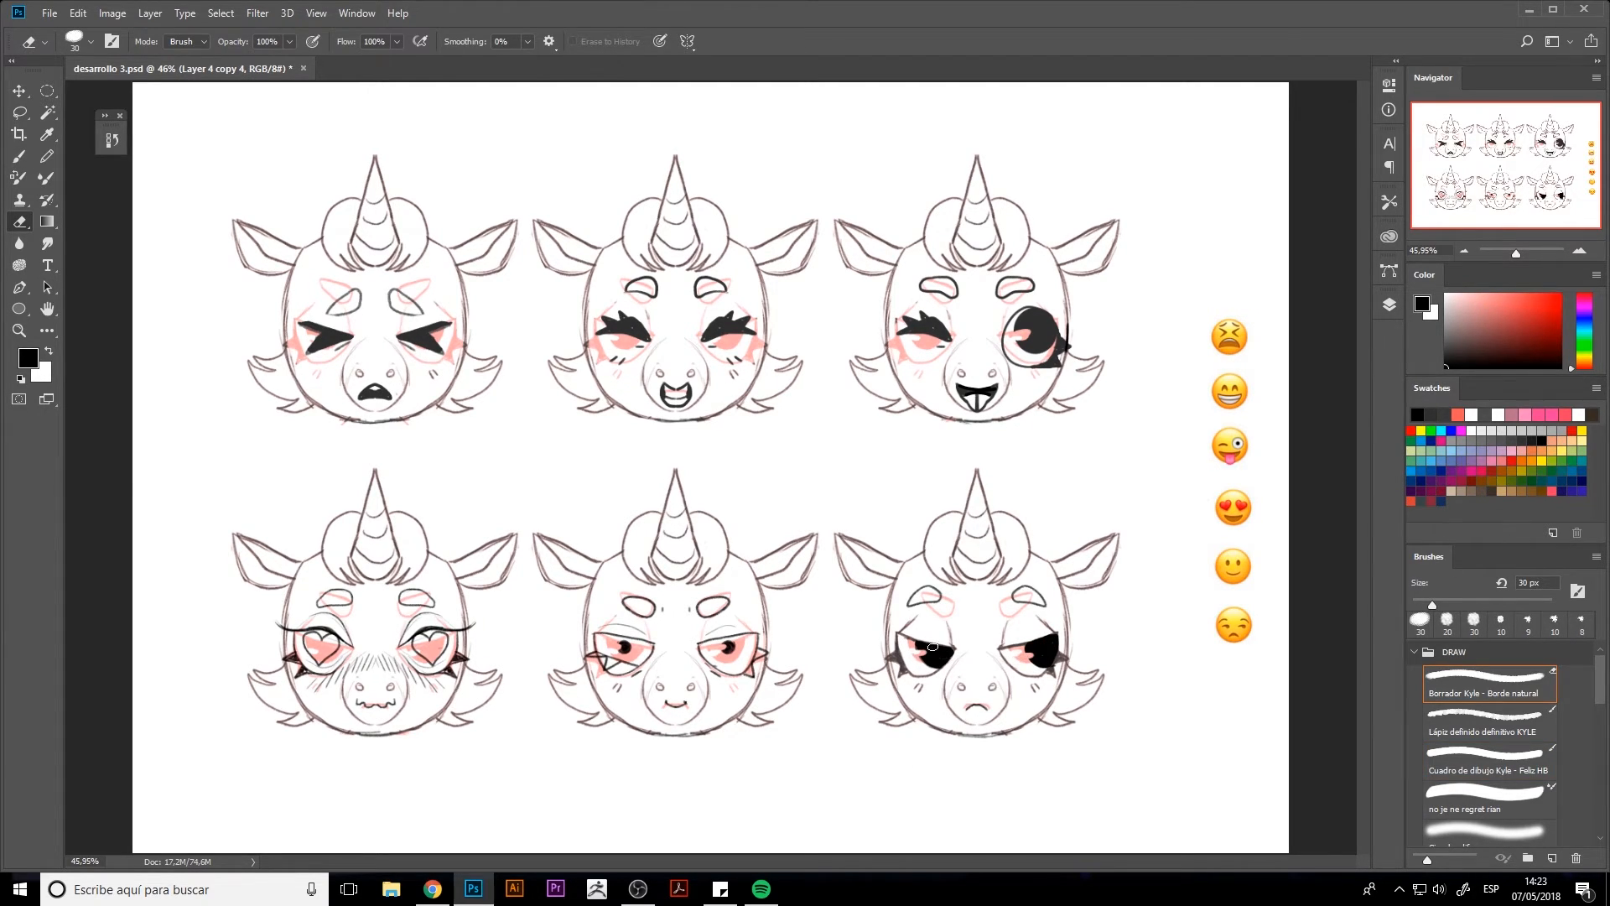
Check the six expressions with the red guide layer, Layer 4 copy 3, temporarily hidden
click(1389, 306)
click(1186, 443)
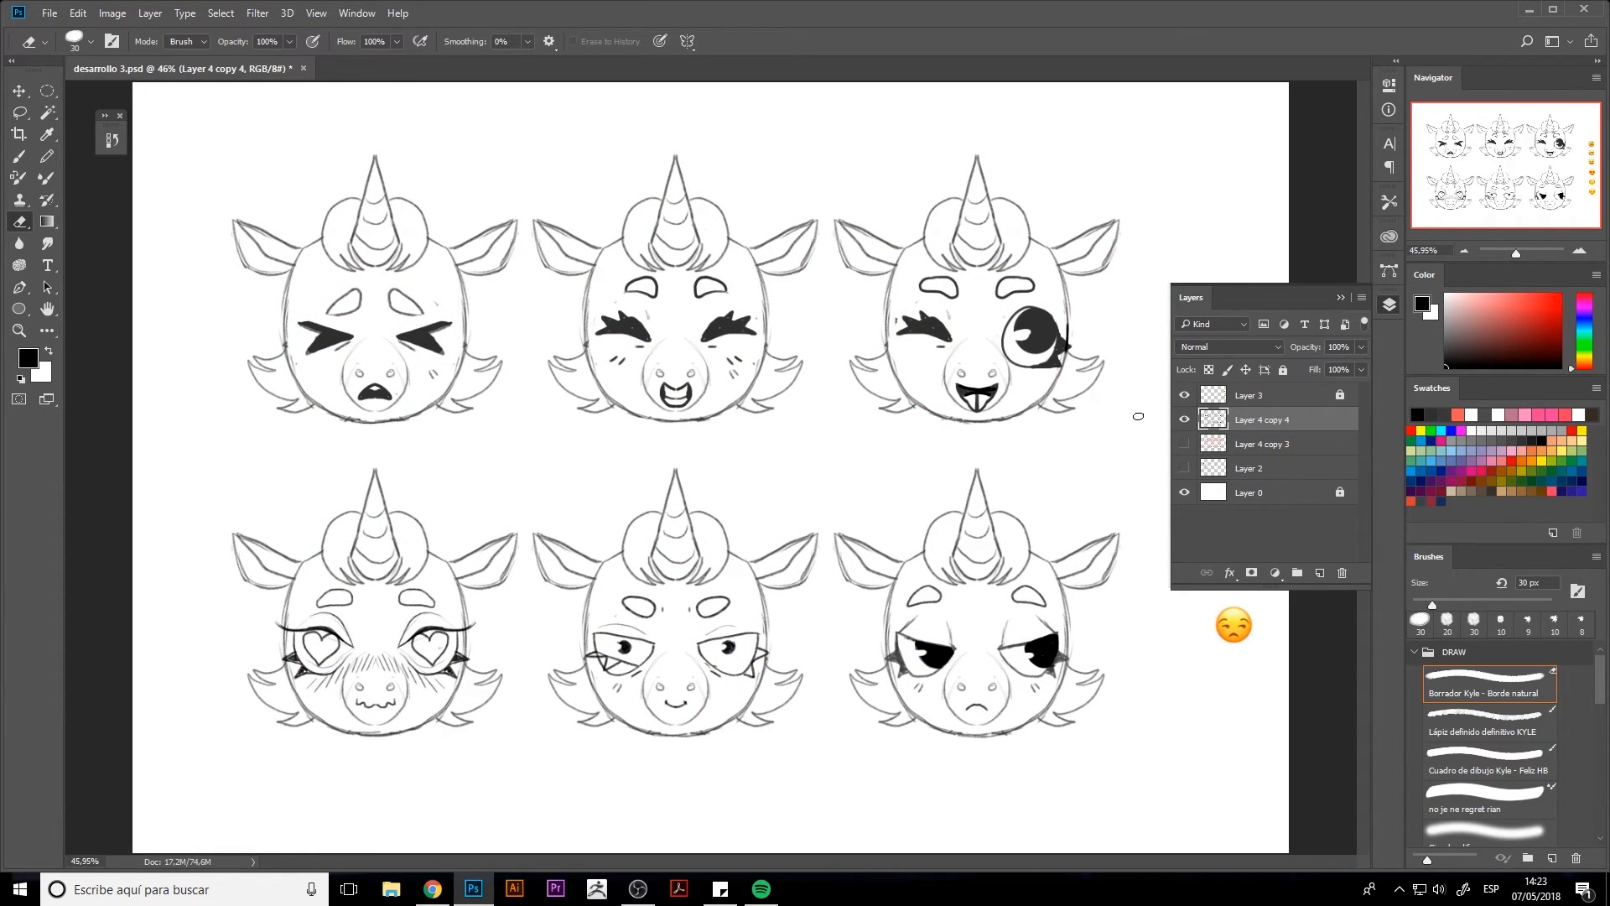
key(b)
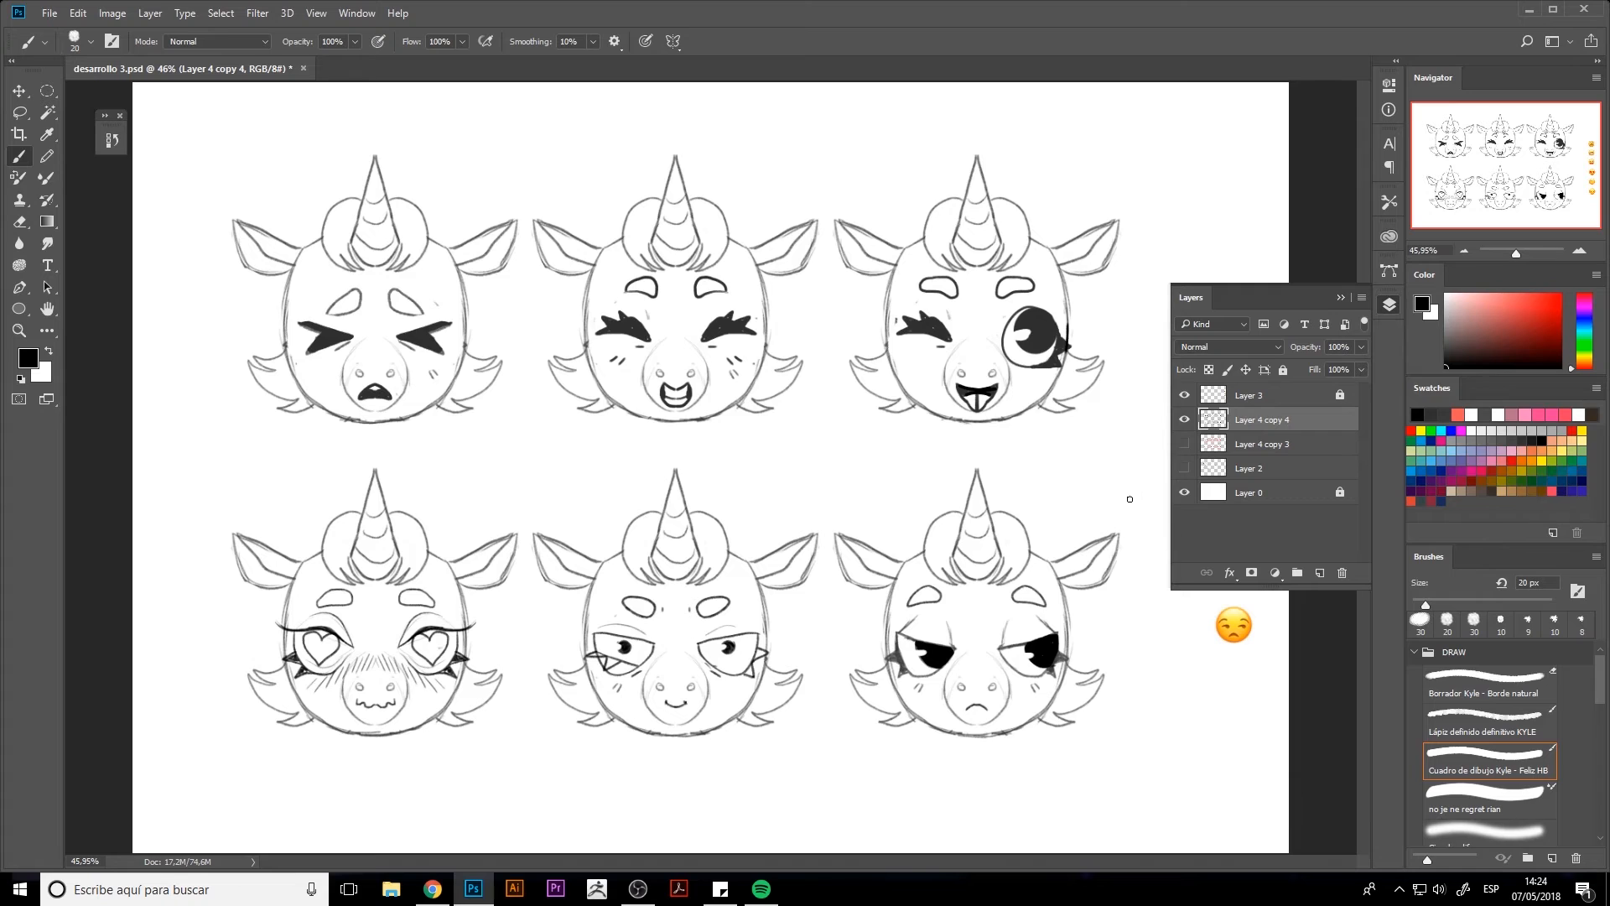
click(1184, 443)
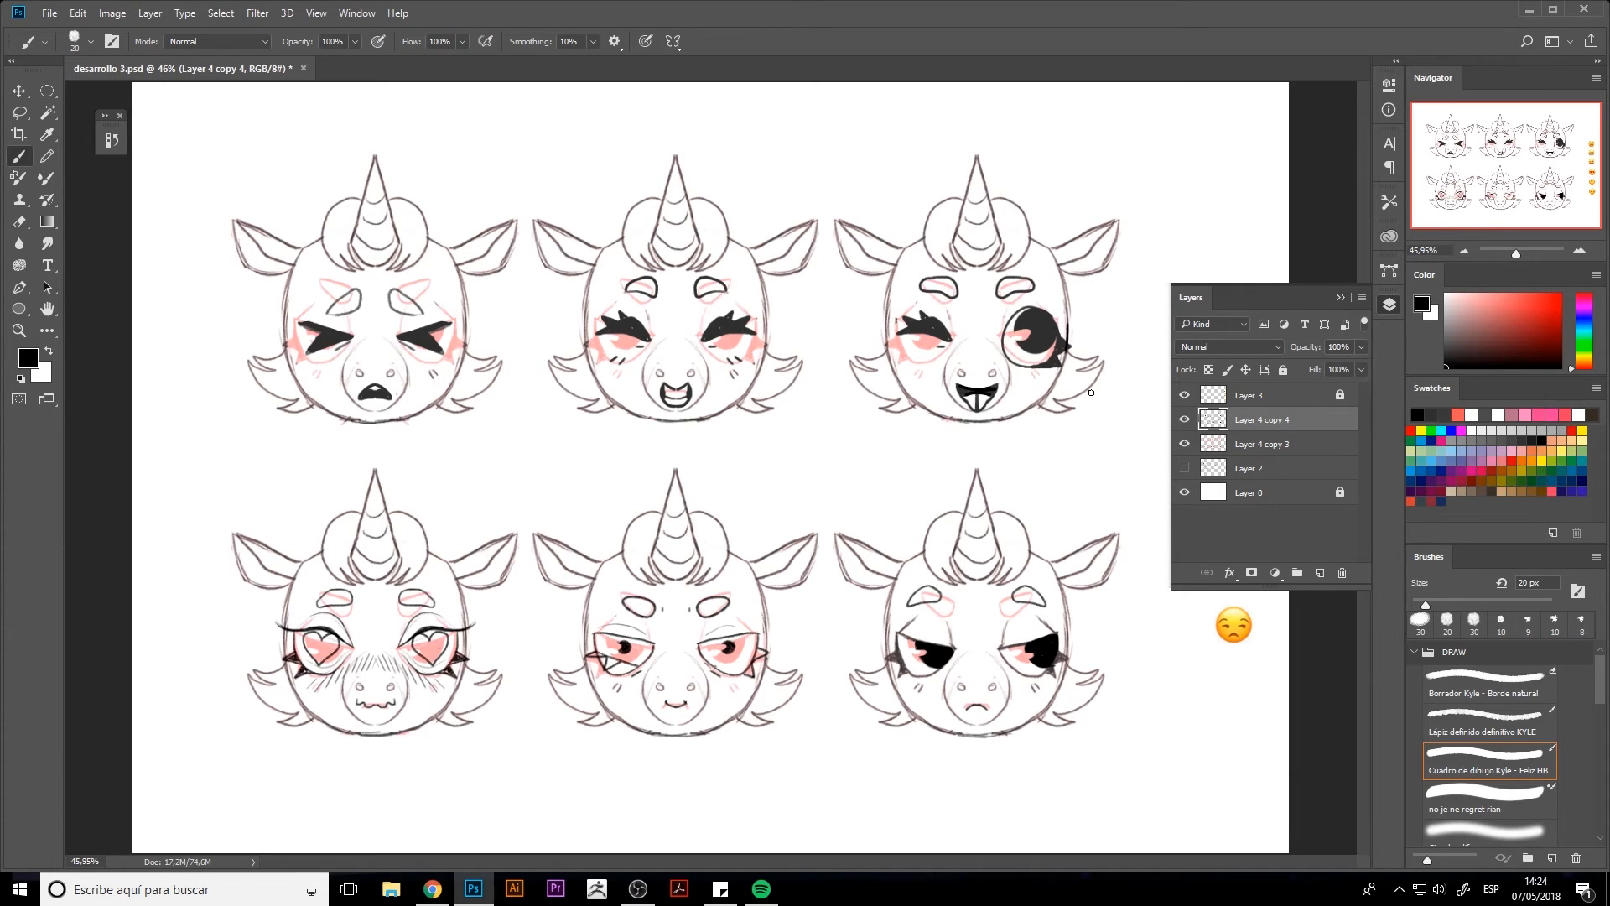
Erase the upper part of the top-right head's open eye, give it a flat upper lid, and hide the guide layer
key(e)
mouse_move(1035, 312)
mouse_down()
mouse_move(992, 332)
mouse_move(1044, 315)
mouse_move(1040, 344)
mouse_move(1013, 335)
mouse_move(1061, 324)
mouse_up()
key(b)
click(1186, 444)
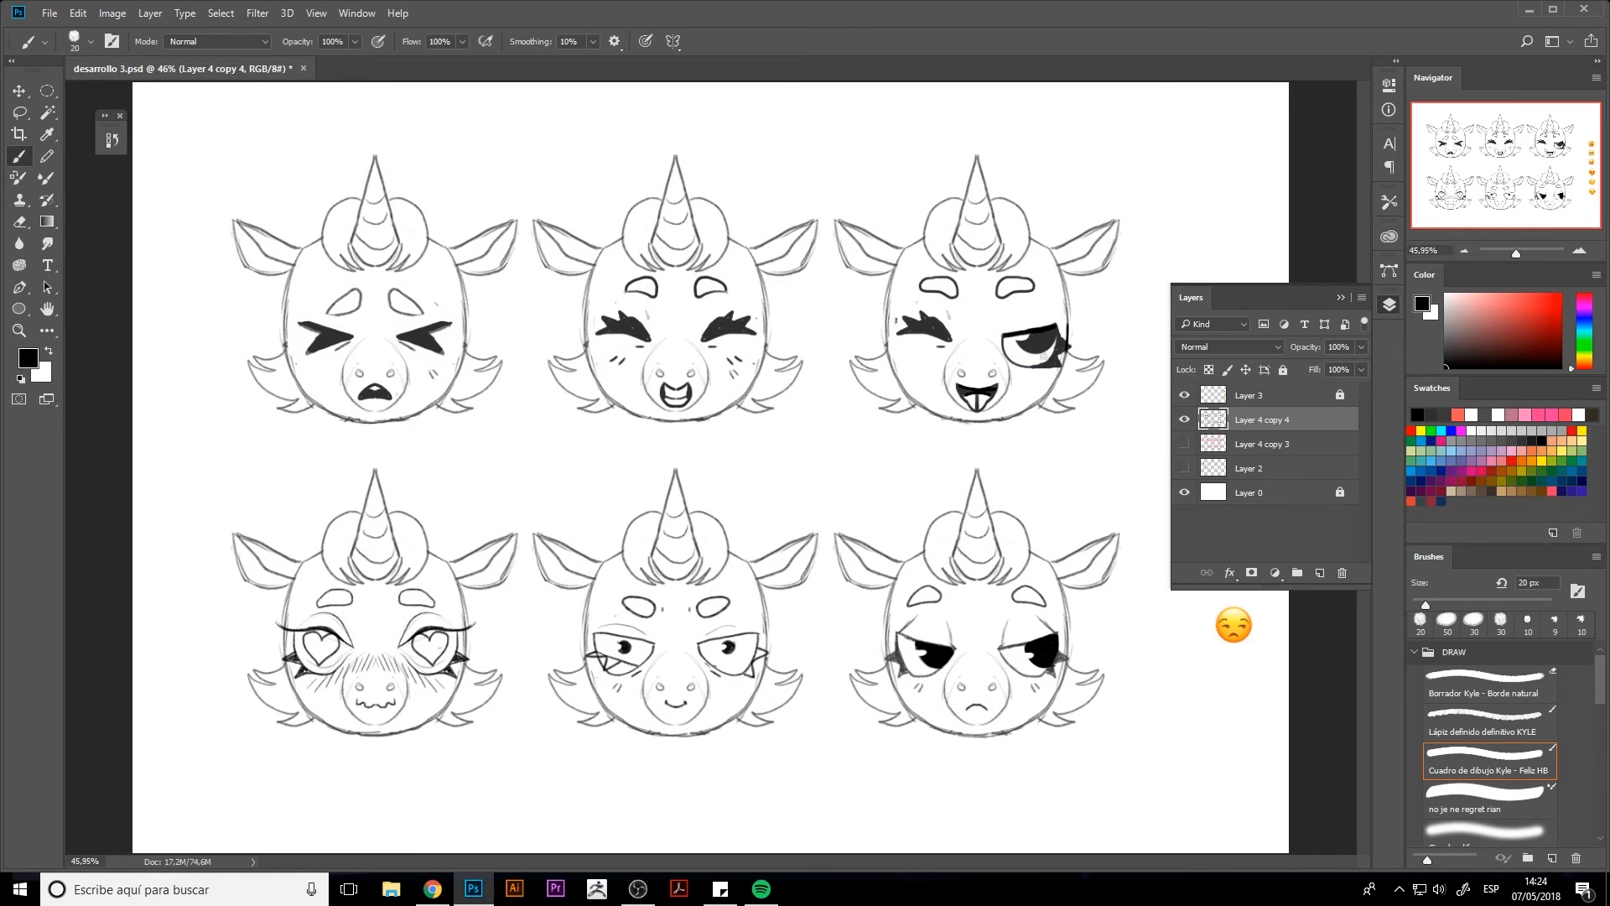
Erase the dividing line on the tongue in the top-right head's mouth with a 25 px eraser
key(e)
key(bracketleft)
key(bracketleft)
key(bracketleft)
key(bracketleft)
key(bracketleft)
drag(978, 403, 976, 398)
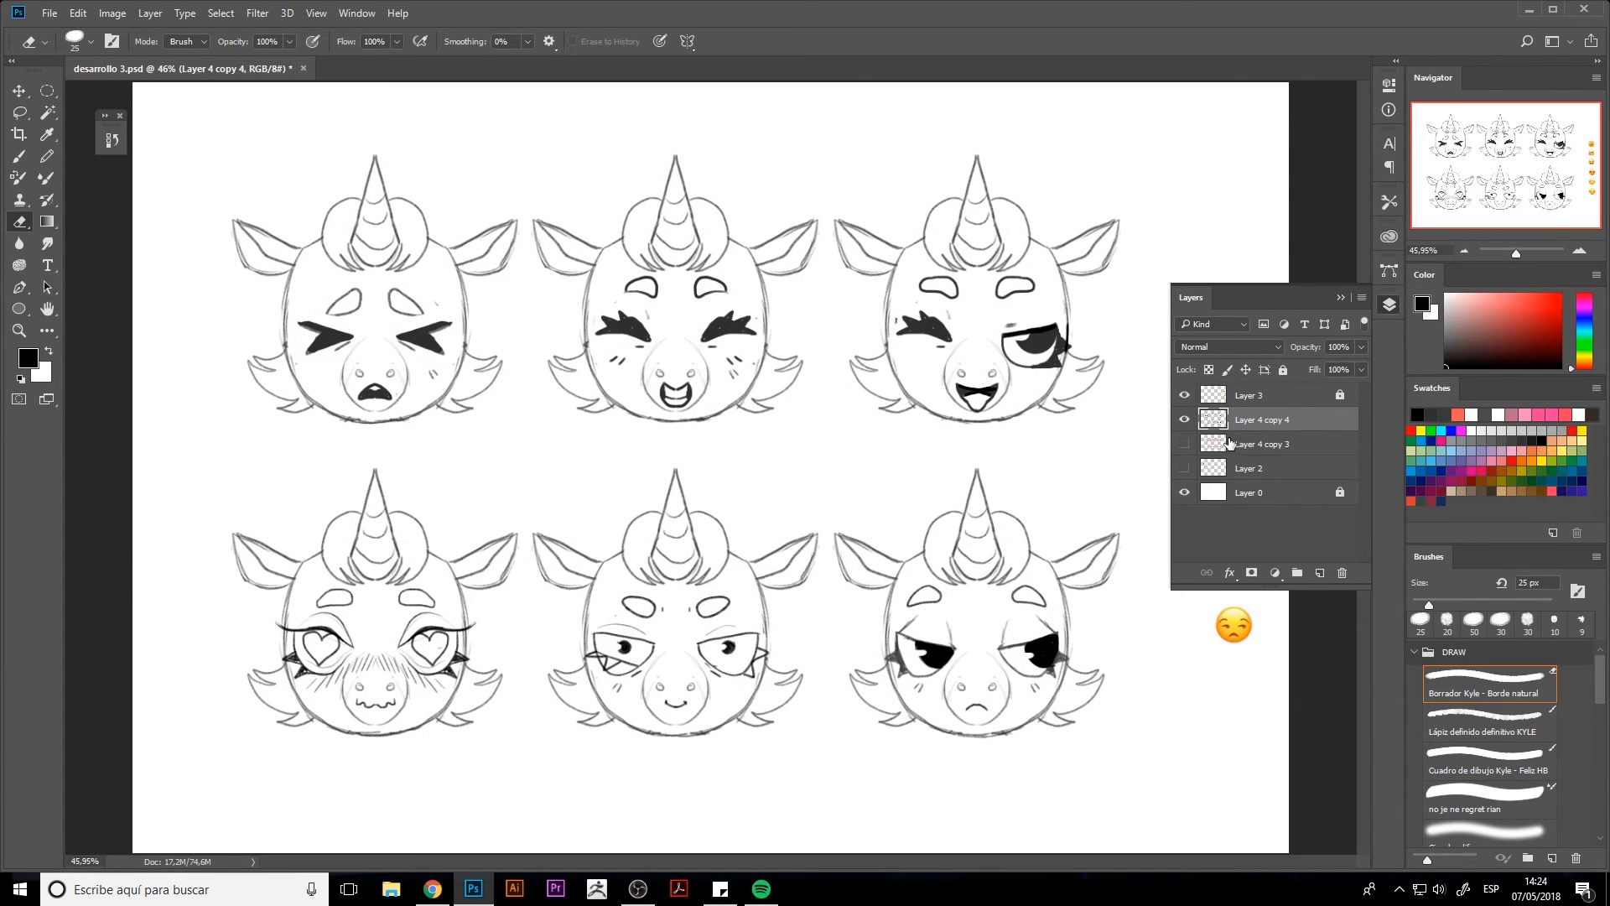
Darken the expressions layer with Hue/Saturation, setting both saturation and lightness to -100
key(ctrl+u)
drag(1108, 273, 847, 306)
drag(1108, 313, 919, 306)
click(1293, 156)
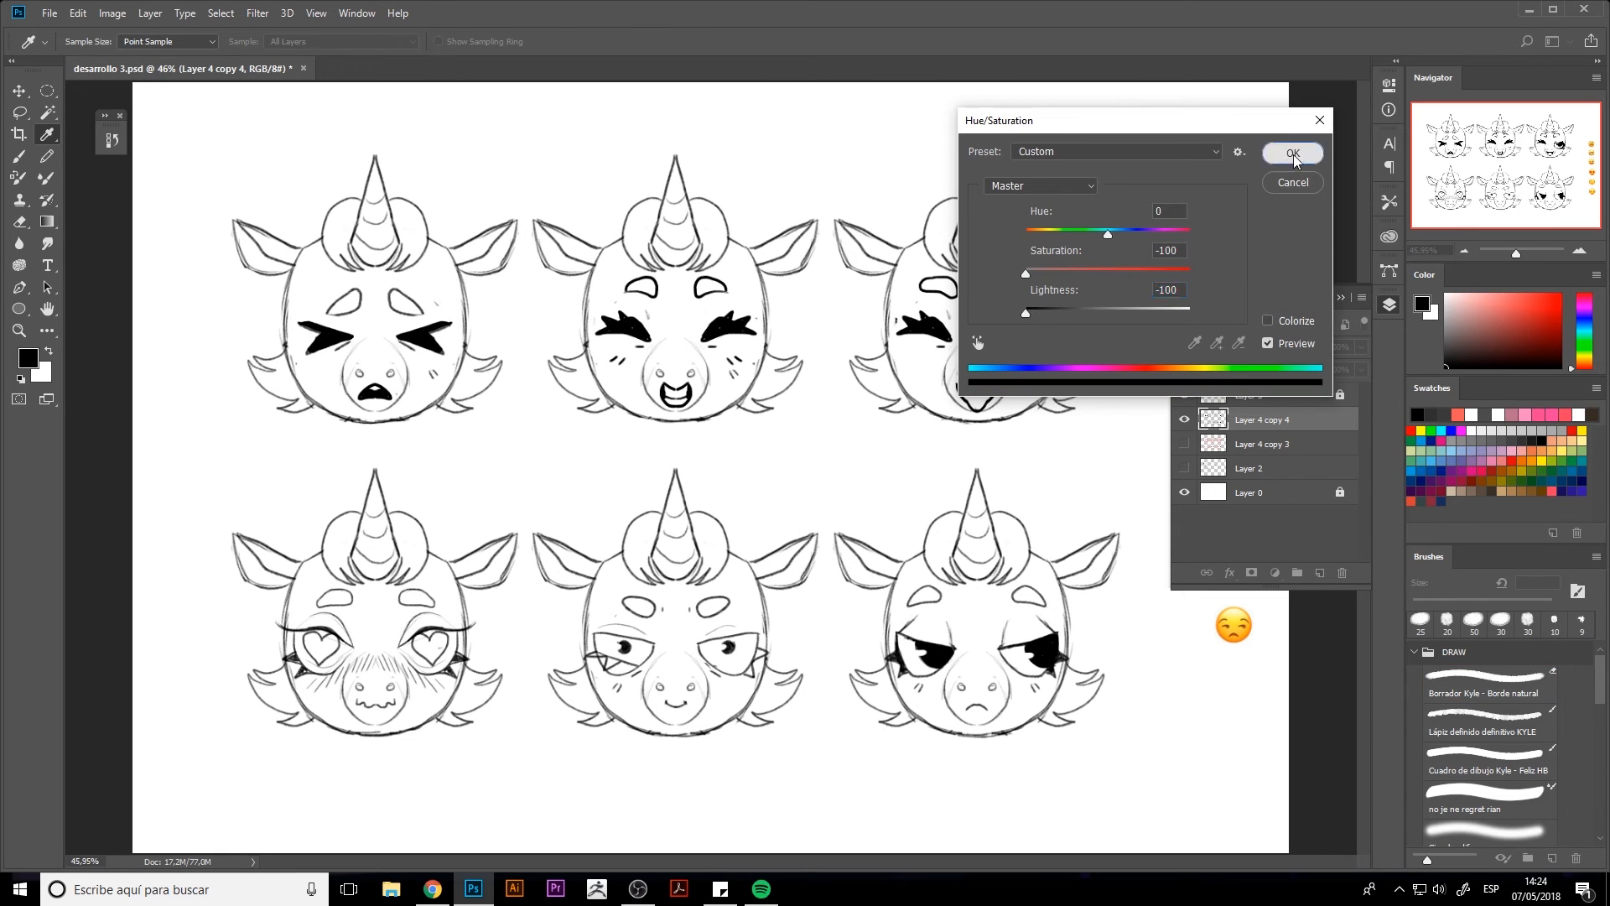
Delete the guide layer, Layer 4 copy 3, and unlock and delete the emoji reference layer, Layer 3
drag(1190, 449, 1342, 577)
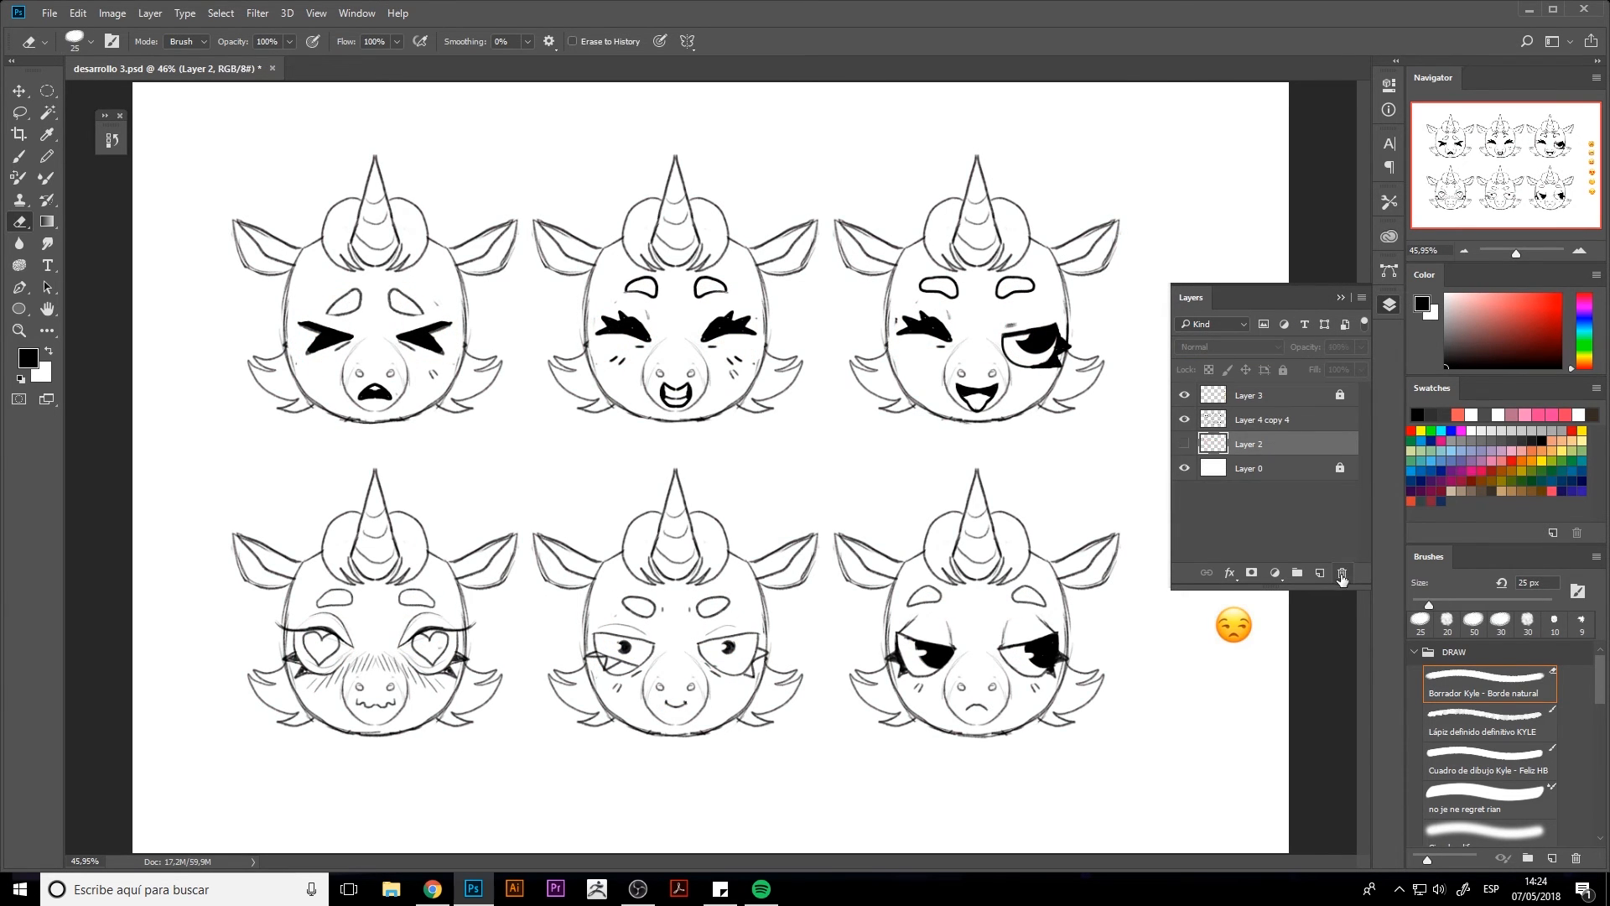
click(1339, 394)
click(1271, 426)
drag(1314, 401, 1343, 576)
ctrl+click(1145, 445)
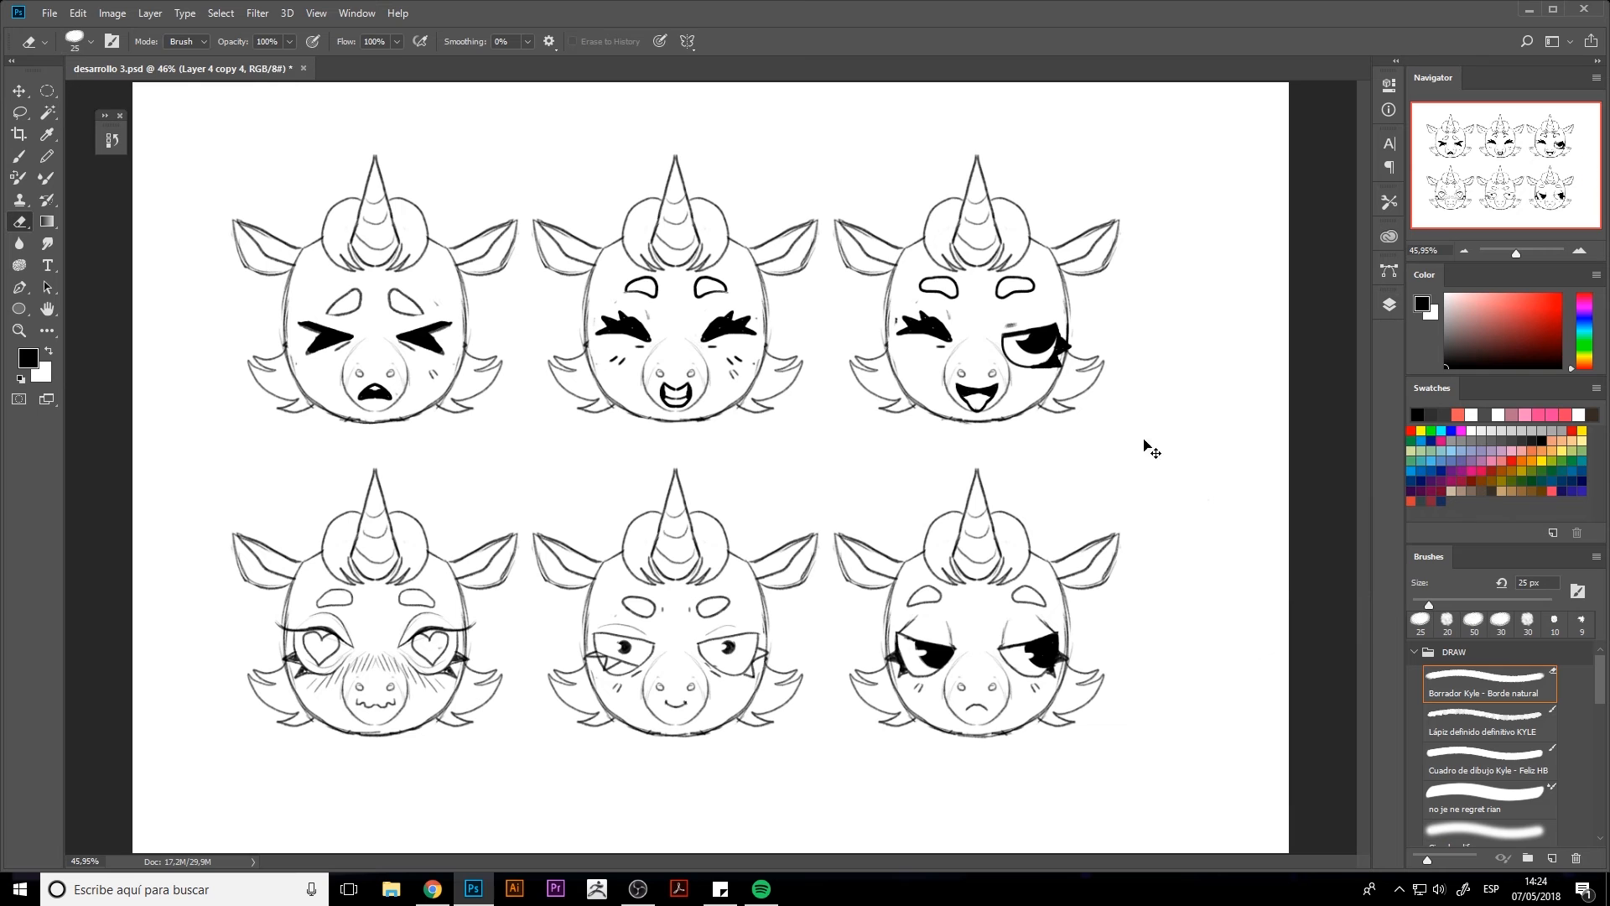
Scale the six expression heads to about 58.56% and place them in the upper-left corner of the canvas
key(ctrl+t)
drag(1208, 154, 785, 397)
drag(675, 453, 643, 161)
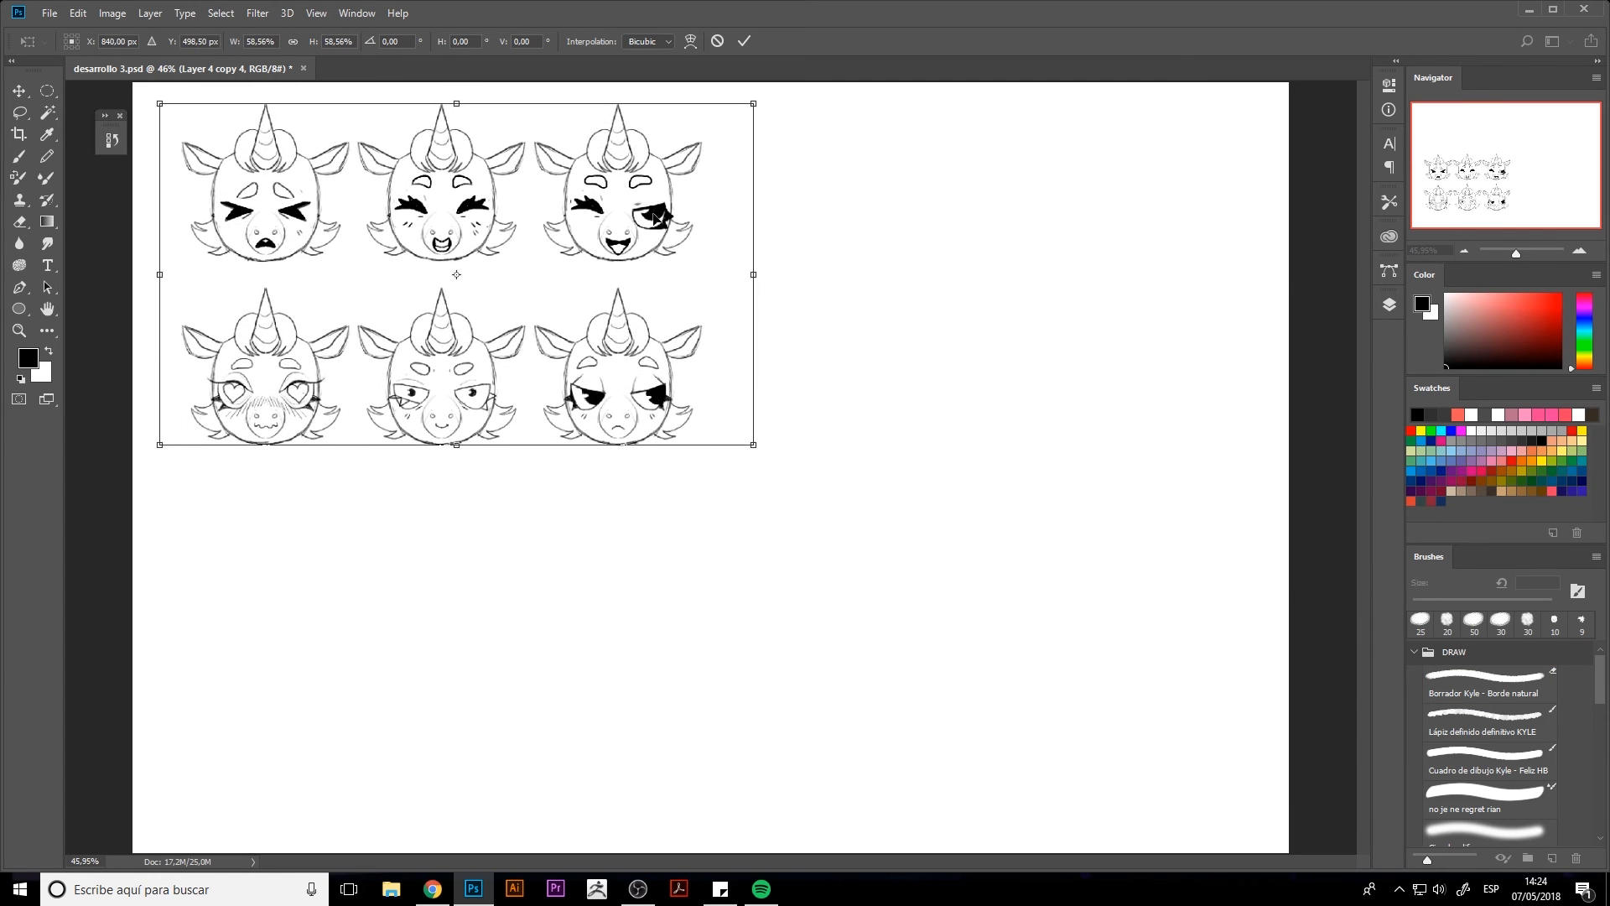
key(Return)
Show Layer 2 with the full-body turnaround, scale it down, and place it directly below the expression heads
click(1390, 304)
click(1258, 420)
click(1185, 421)
key(ctrl+t)
drag(840, 272, 987, 486)
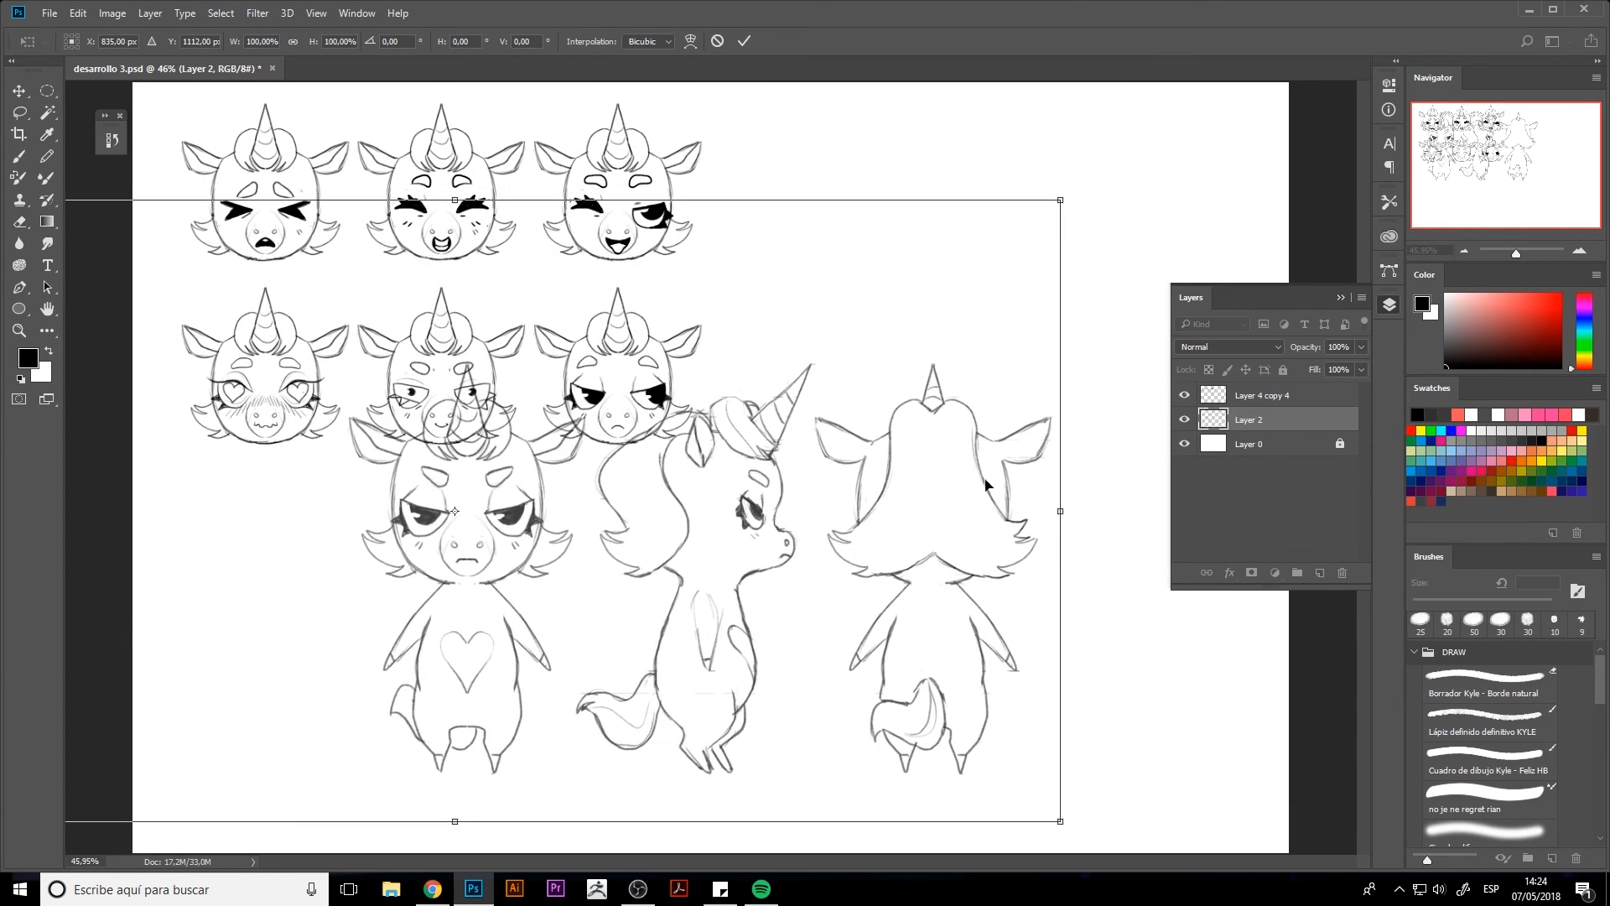
drag(1060, 199, 807, 326)
drag(744, 517, 681, 527)
key(Return)
key(e)
click(1018, 342)
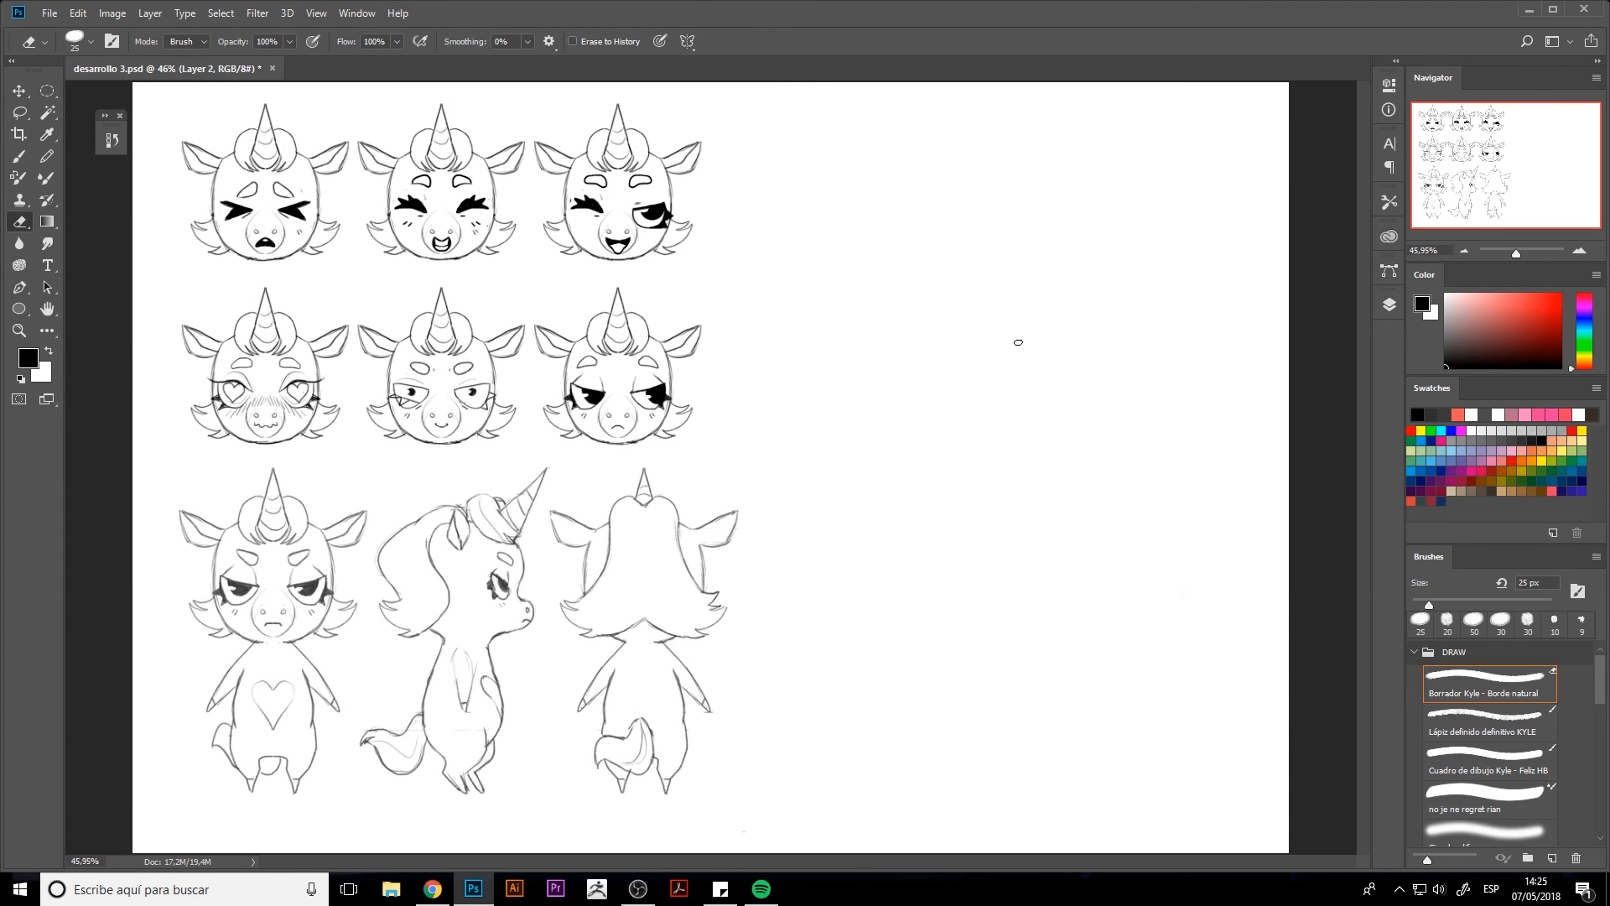
Draw a straight vertical dividing line to the right of the character drawings with the 8 px Lápiz definido definitivo KYLE brush
key(b)
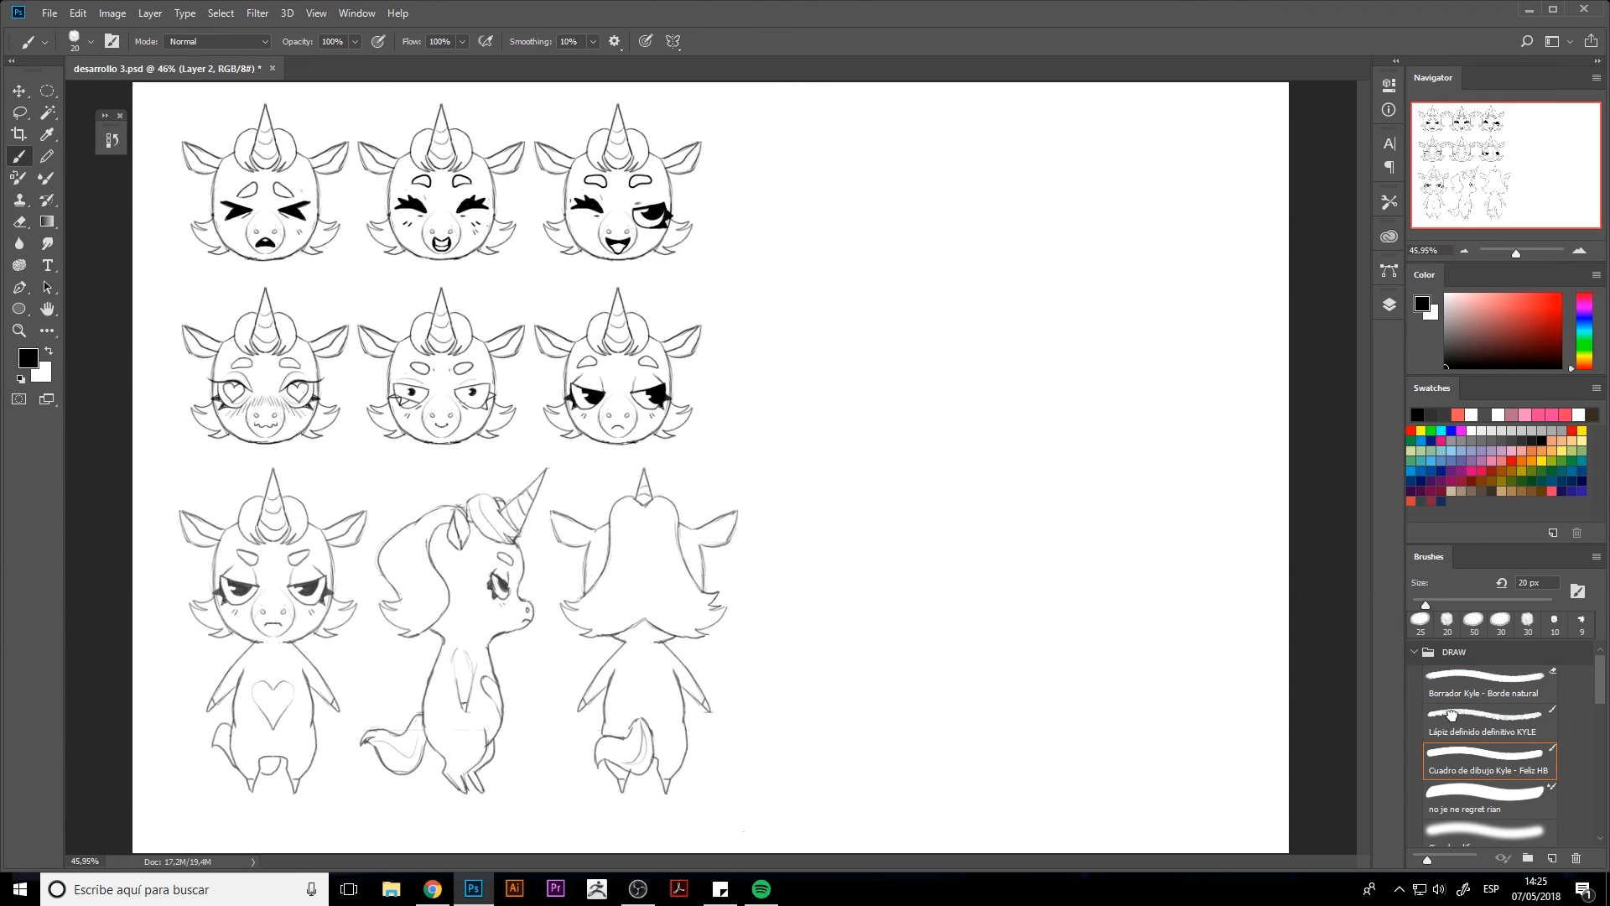
click(1449, 714)
drag(777, 127, 777, 813)
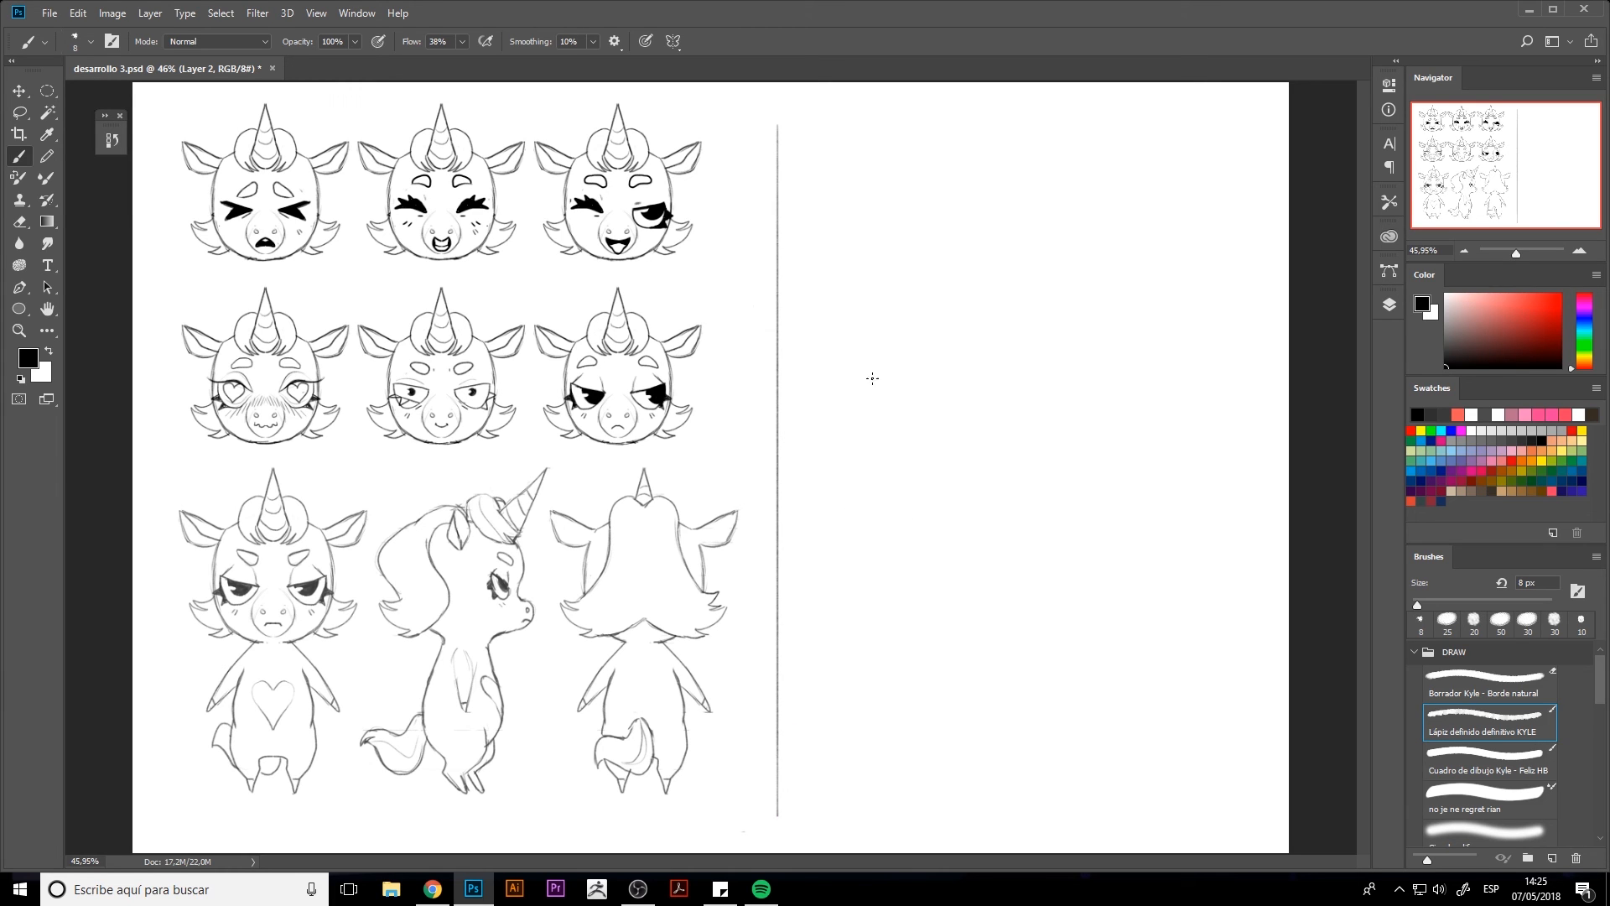
mouse_move(800, 125)
mouse_down()
mouse_move(820, 154)
mouse_move(865, 153)
mouse_move(967, 133)
mouse_move(1019, 148)
mouse_move(1105, 119)
mouse_move(1105, 151)
mouse_up()
mouse_move(807, 159)
mouse_down()
mouse_move(1127, 160)
mouse_move(805, 134)
mouse_up()
key(e)
key(b)
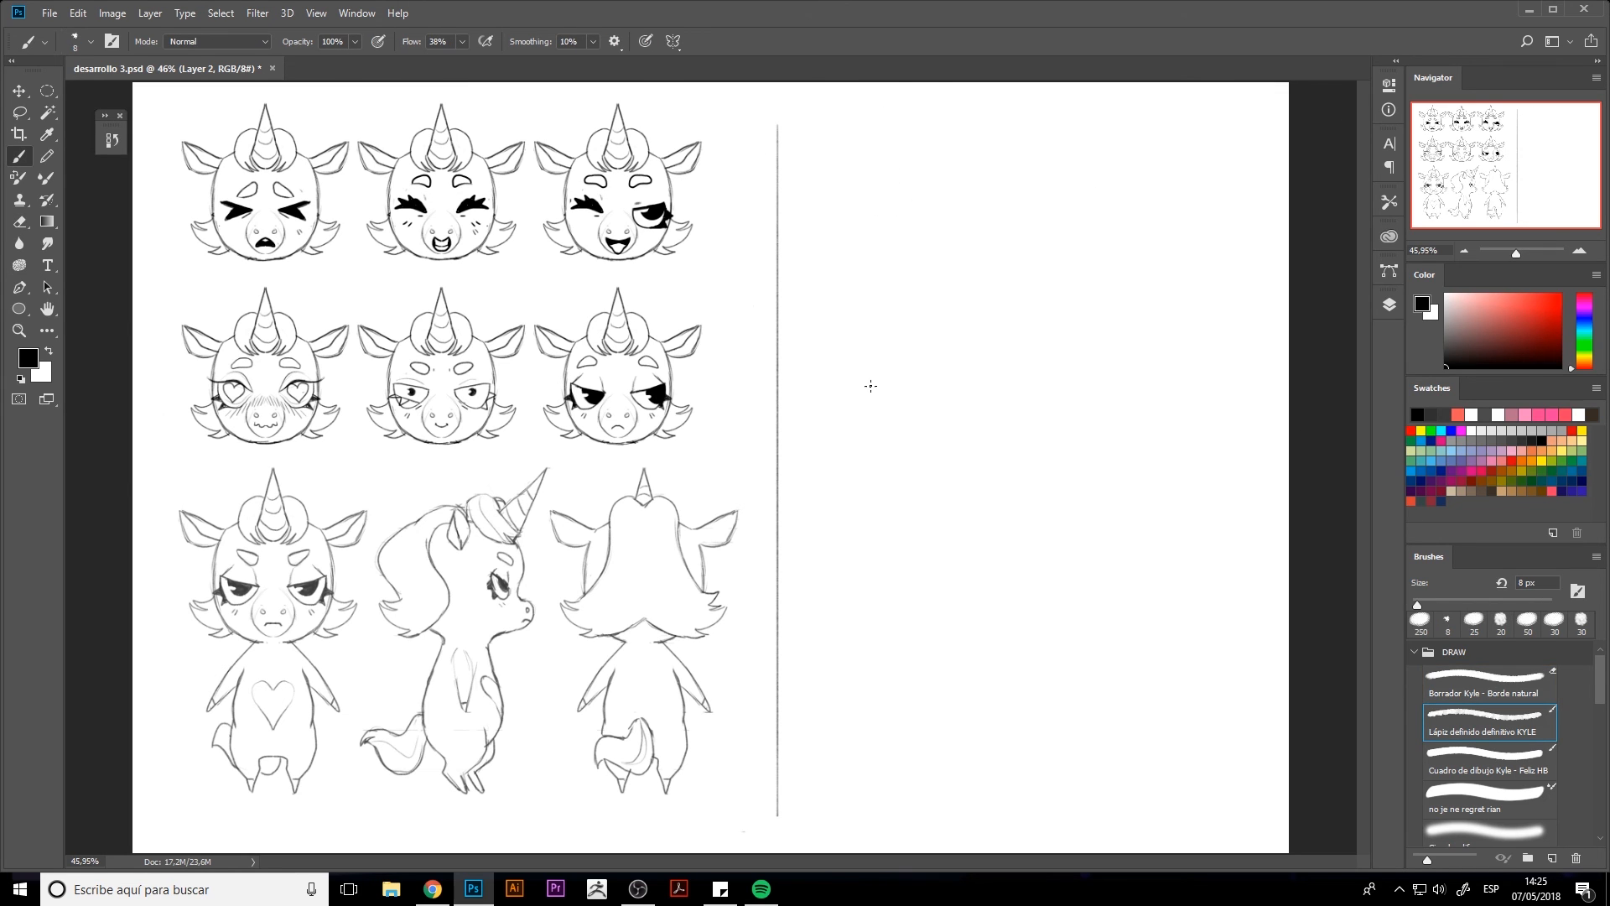